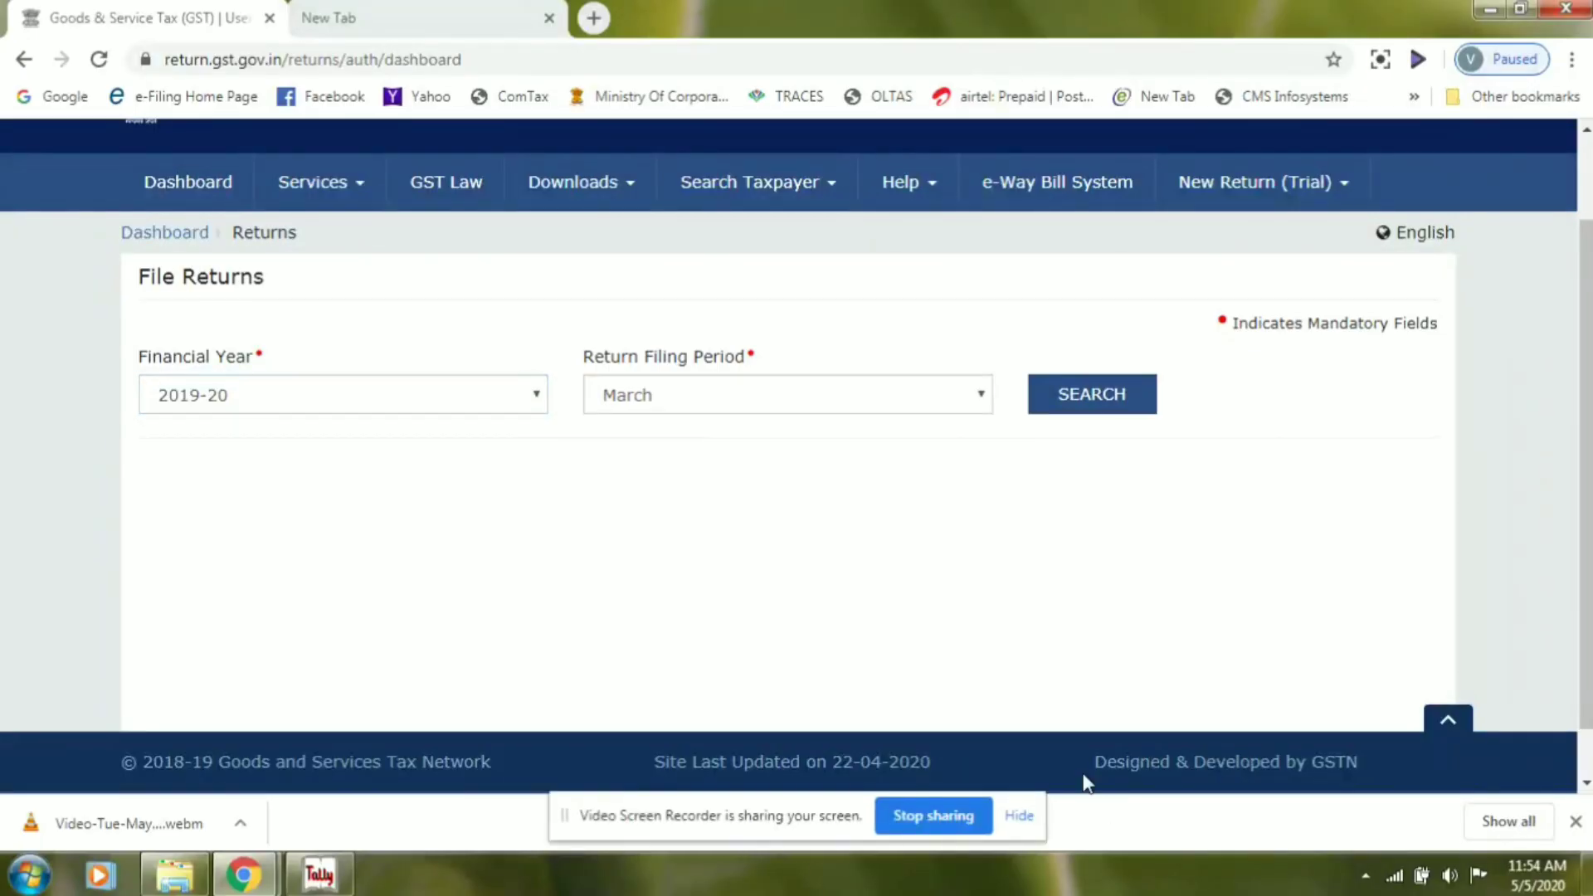
Search the returns for financial year 2019-20 and return filing period March.
{"action": "left_click", "coordinate": [1023, 828]}
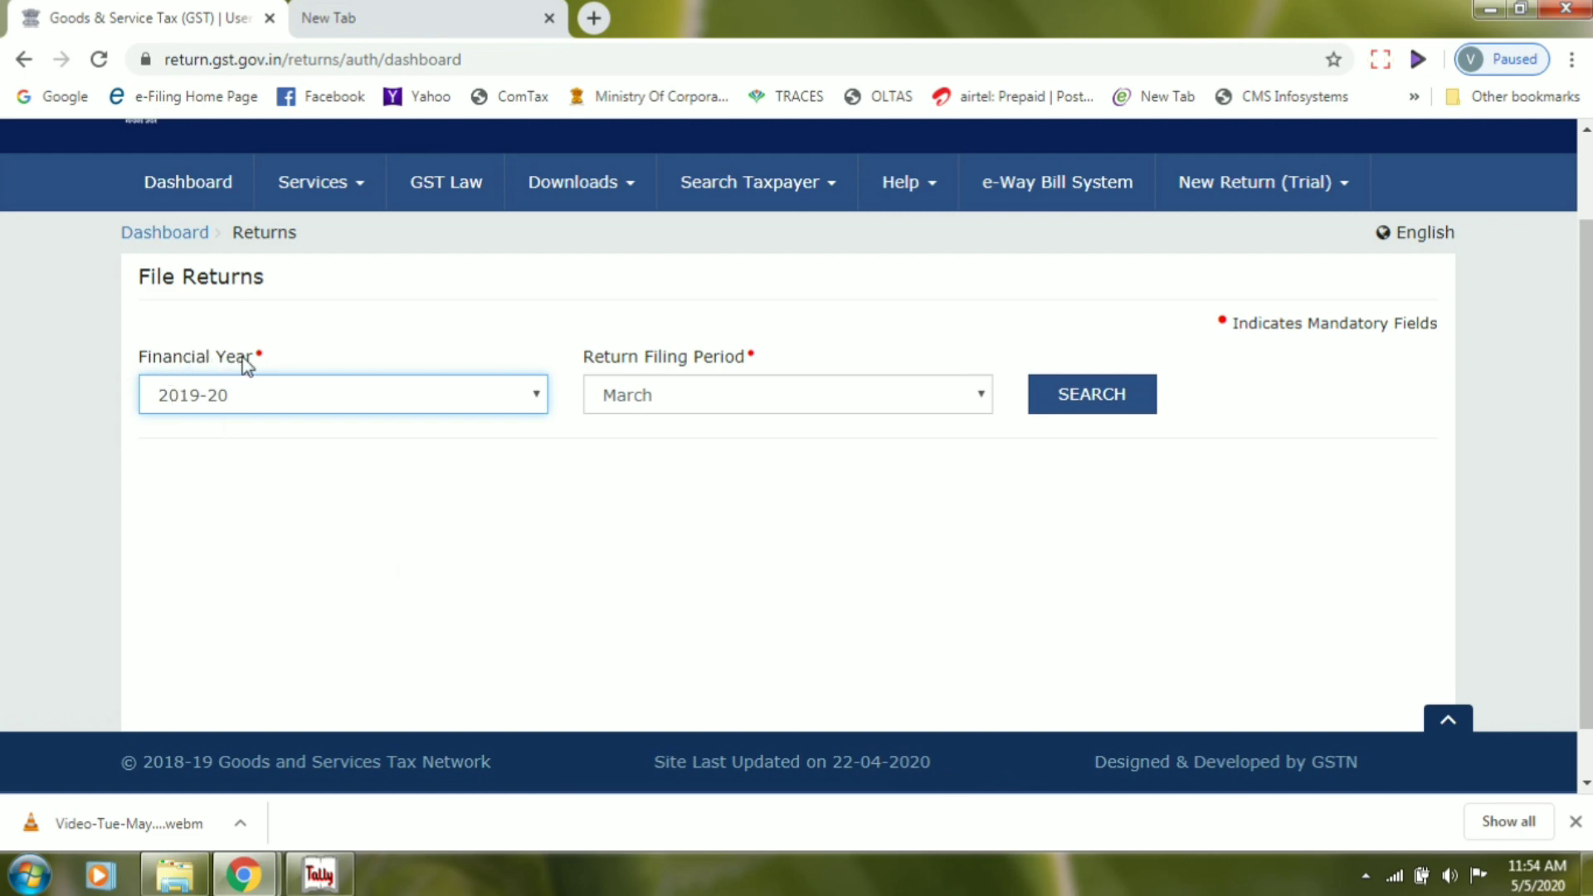
{"action": "left_click", "coordinate": [269, 393]}
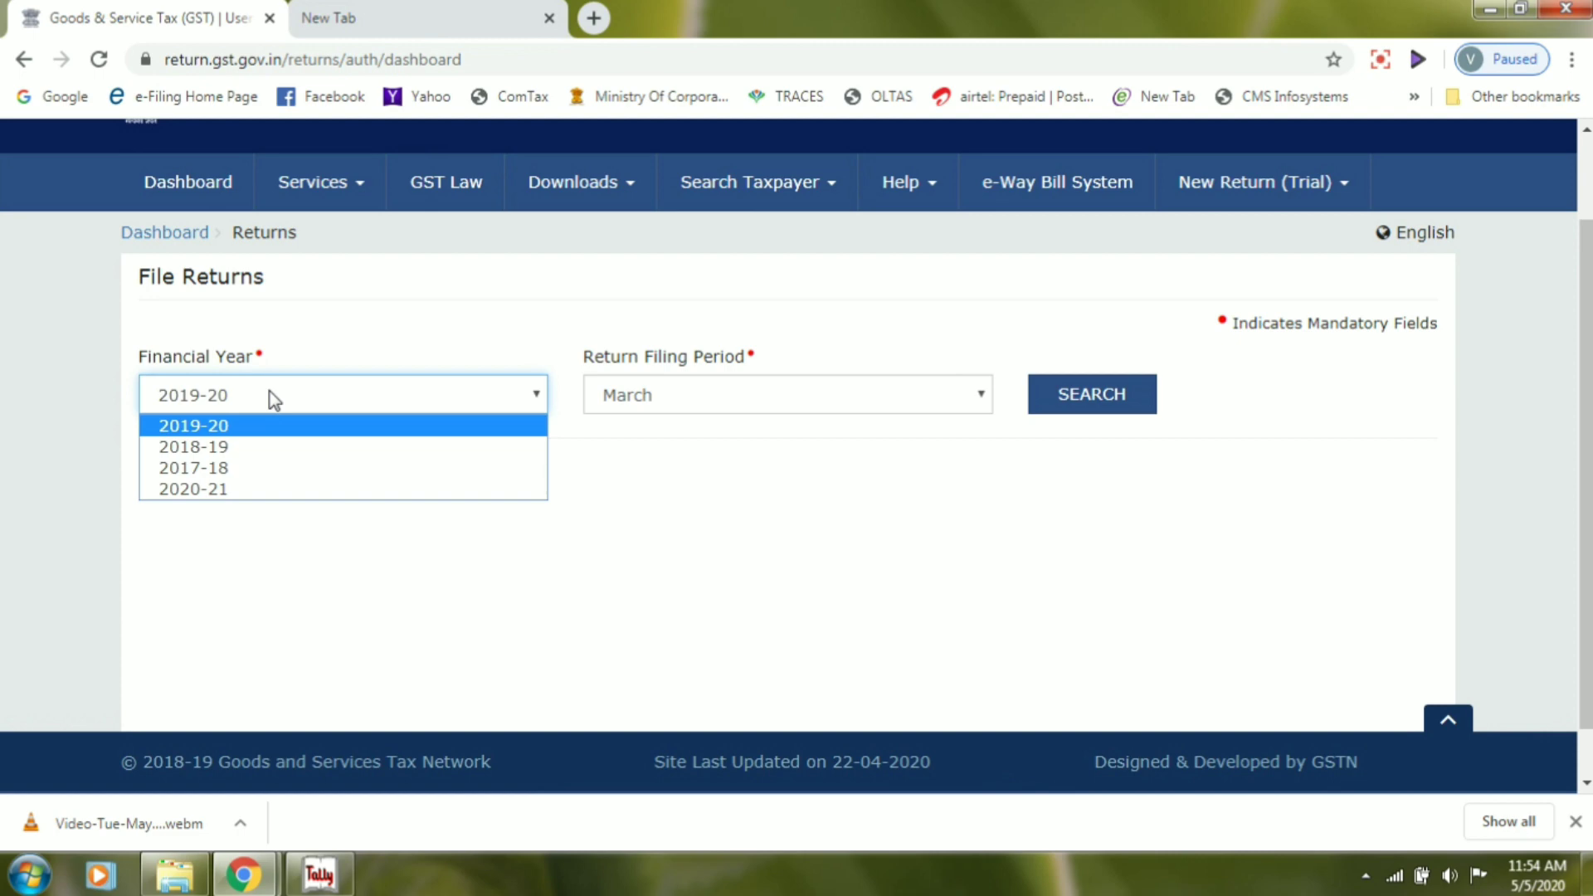
{"action": "left_click", "coordinate": [269, 424]}
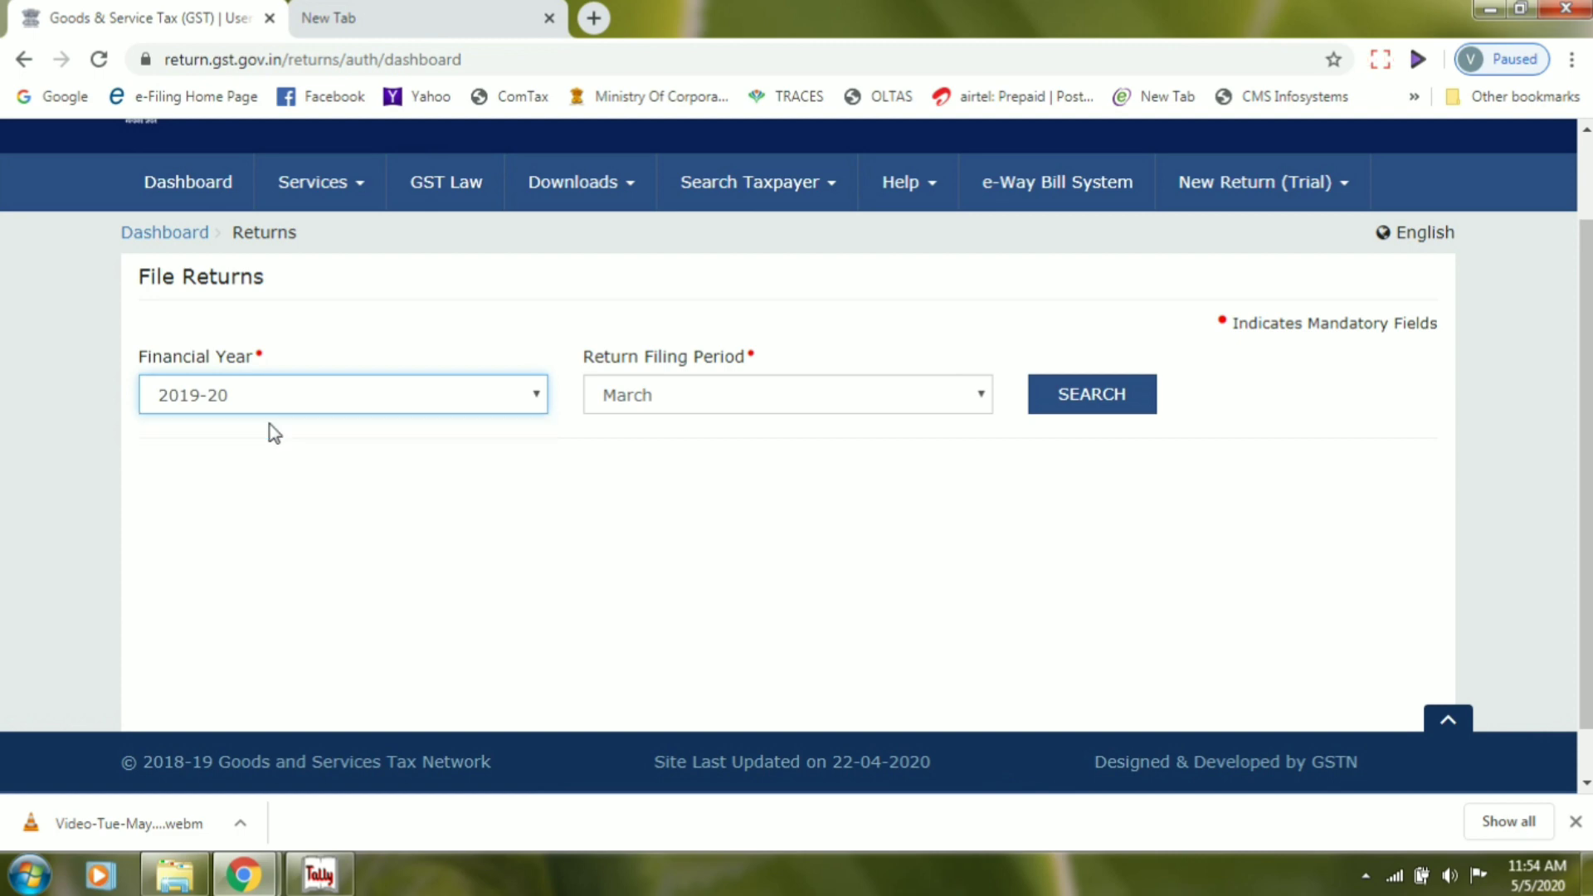
{"action": "left_click", "coordinate": [649, 395]}
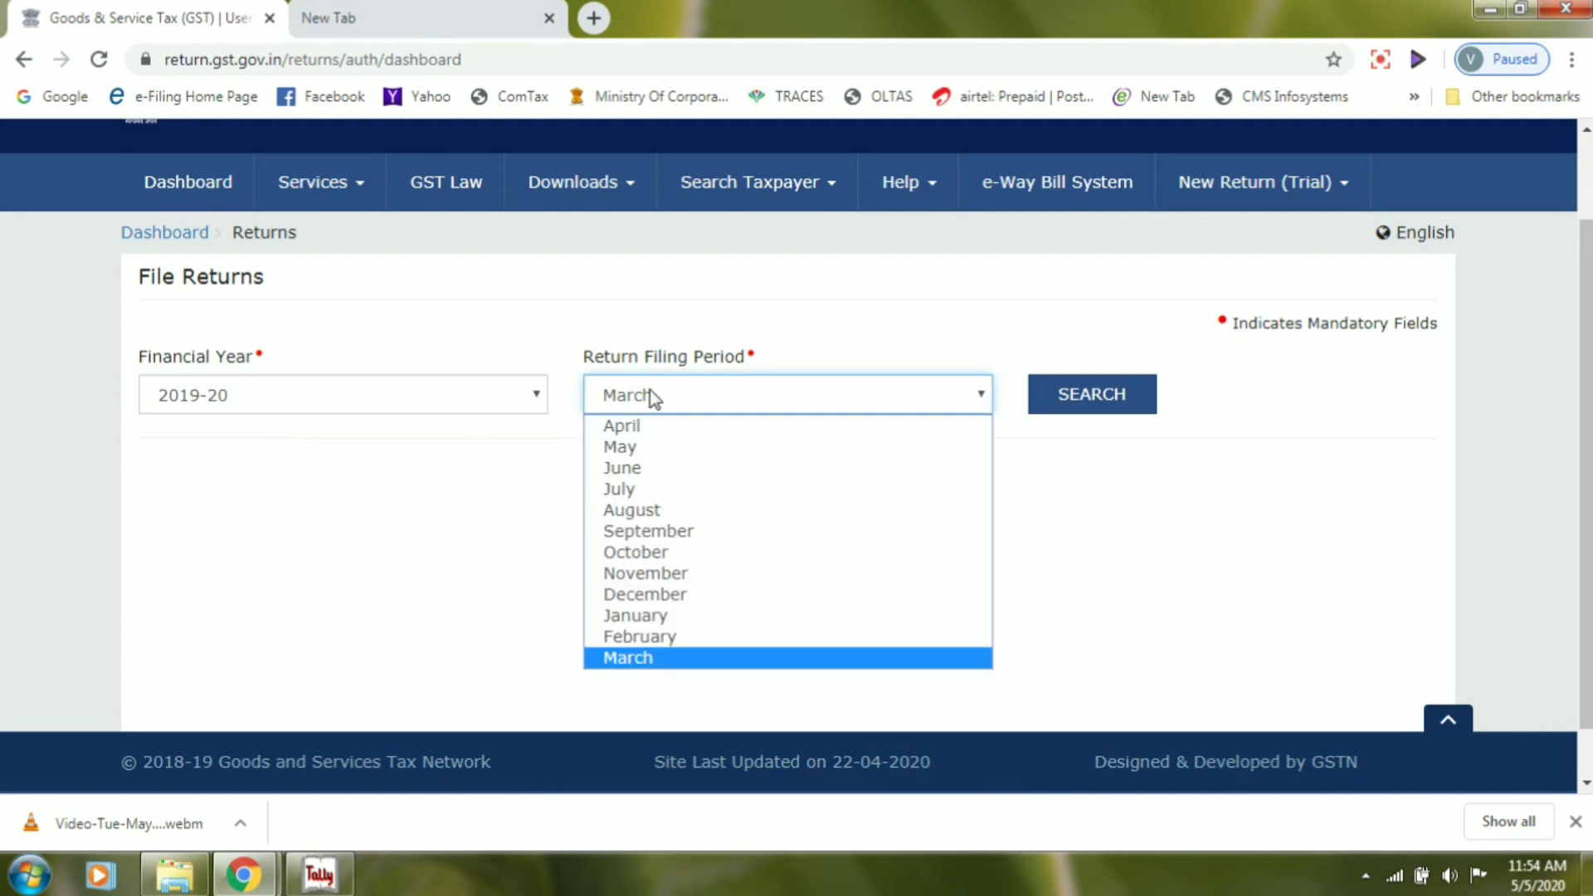
{"action": "left_click", "coordinate": [673, 661]}
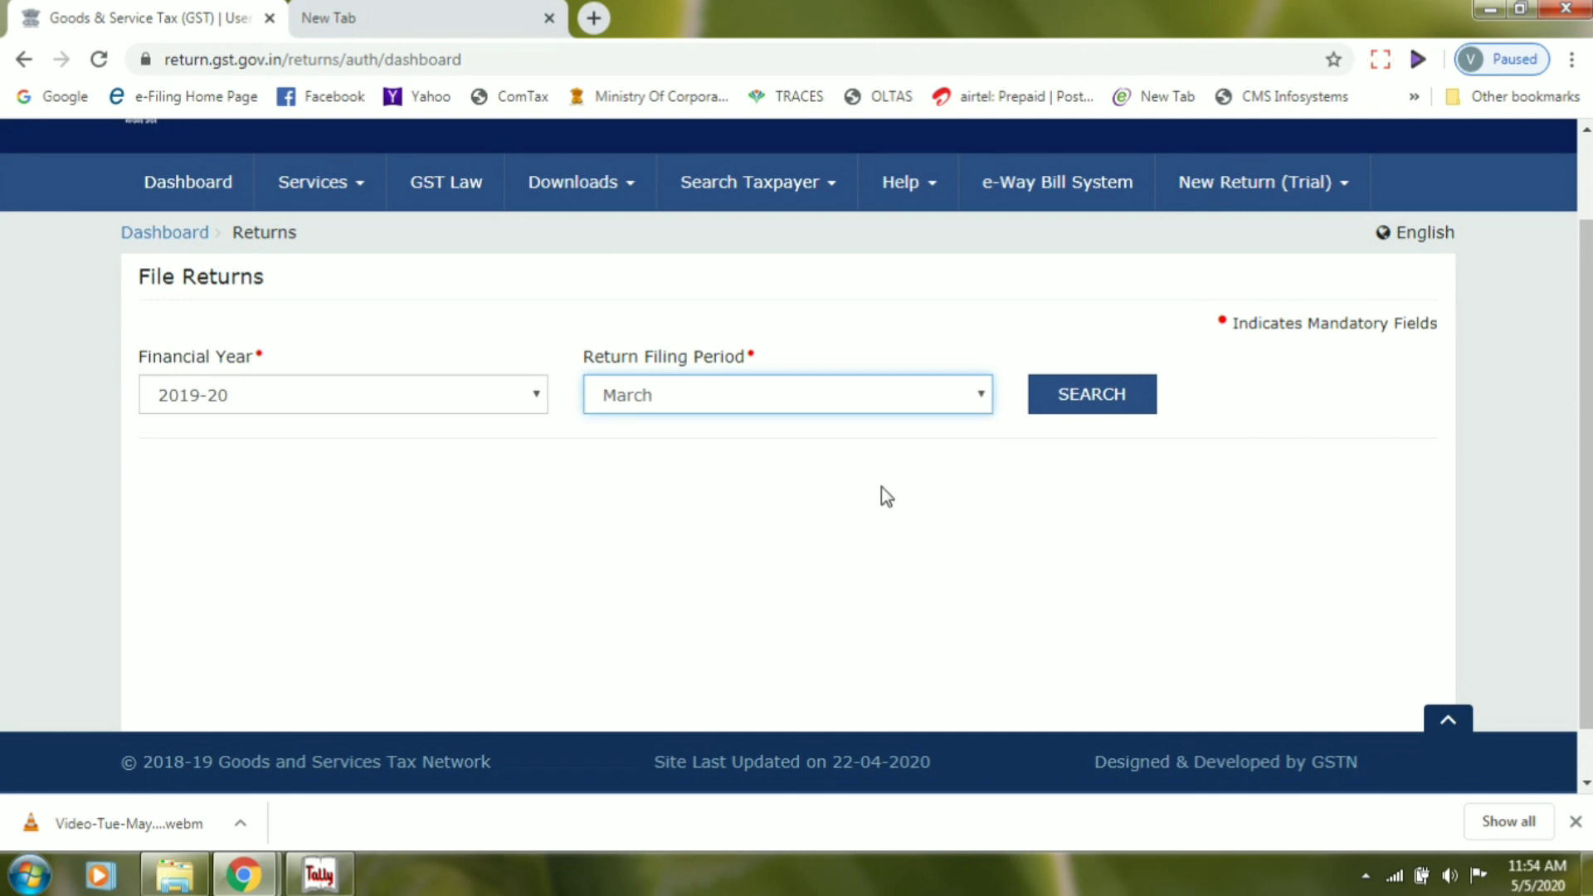
{"action": "left_click", "coordinate": [1090, 405]}
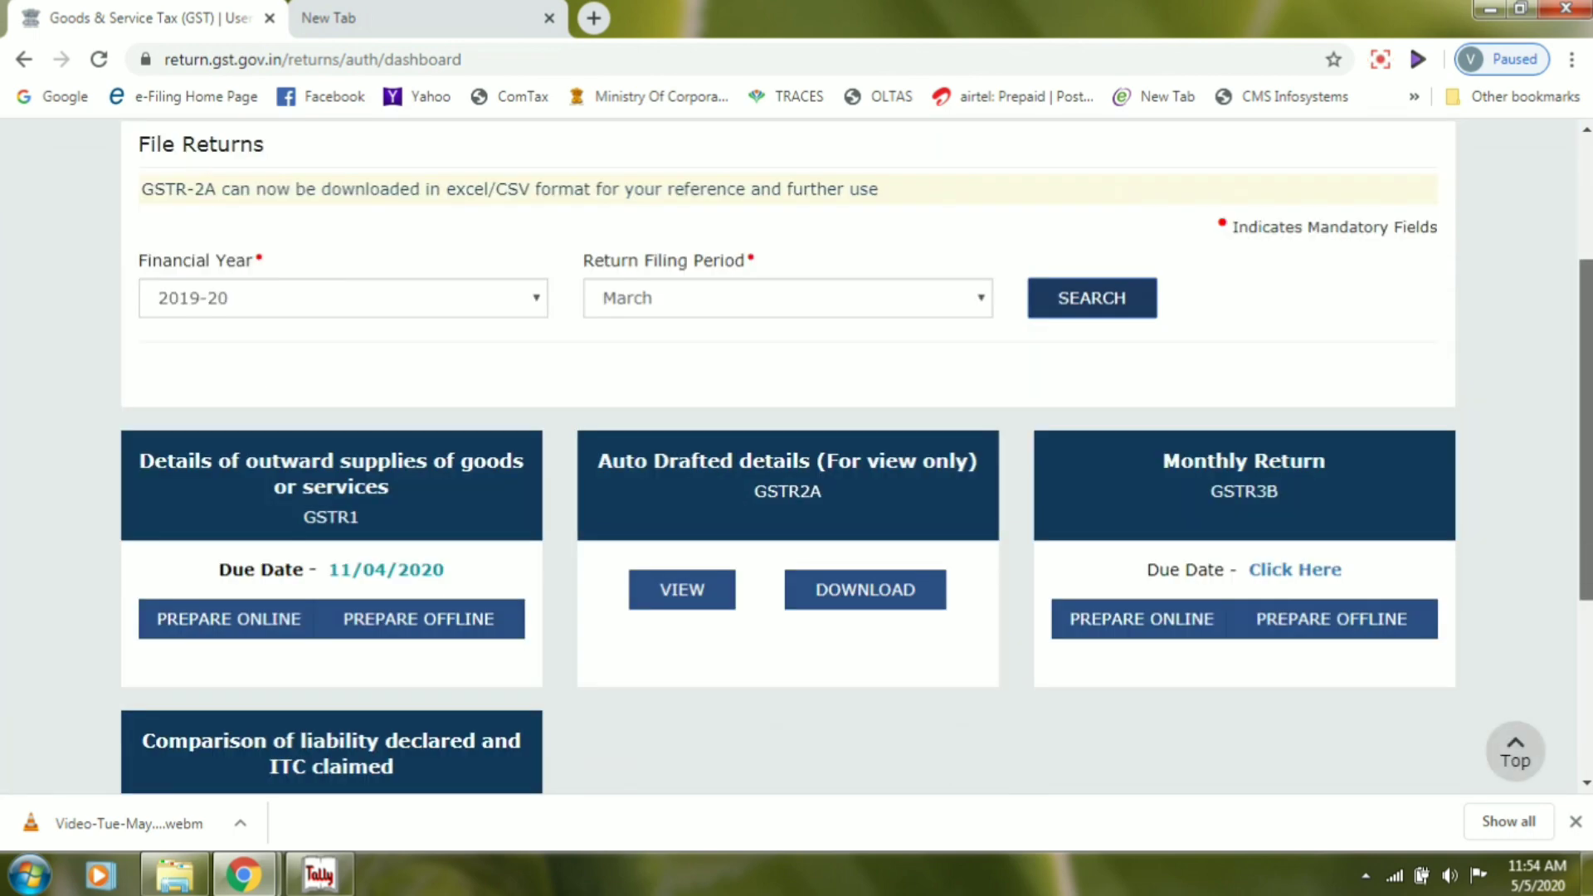
Open the GSTR1 return and go into its 8A, 8B, 8C, 8D - Nil Rated Supplies section.
{"action": "left_click_drag", "start_coordinate": [1585, 338], "coordinate": [1579, 435]}
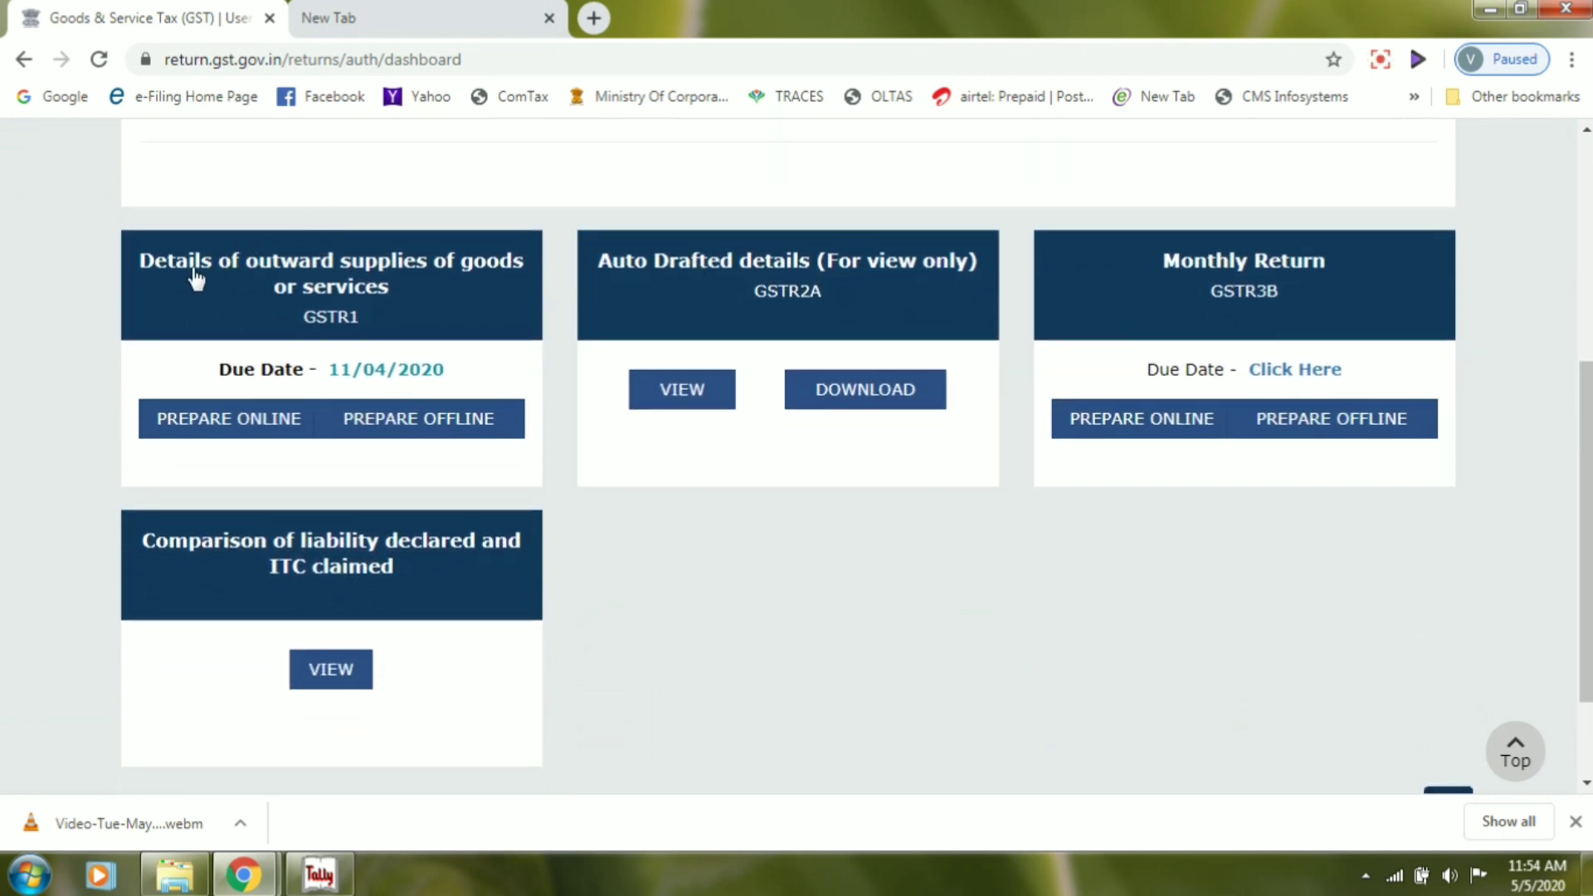
{"action": "left_click", "coordinate": [350, 326]}
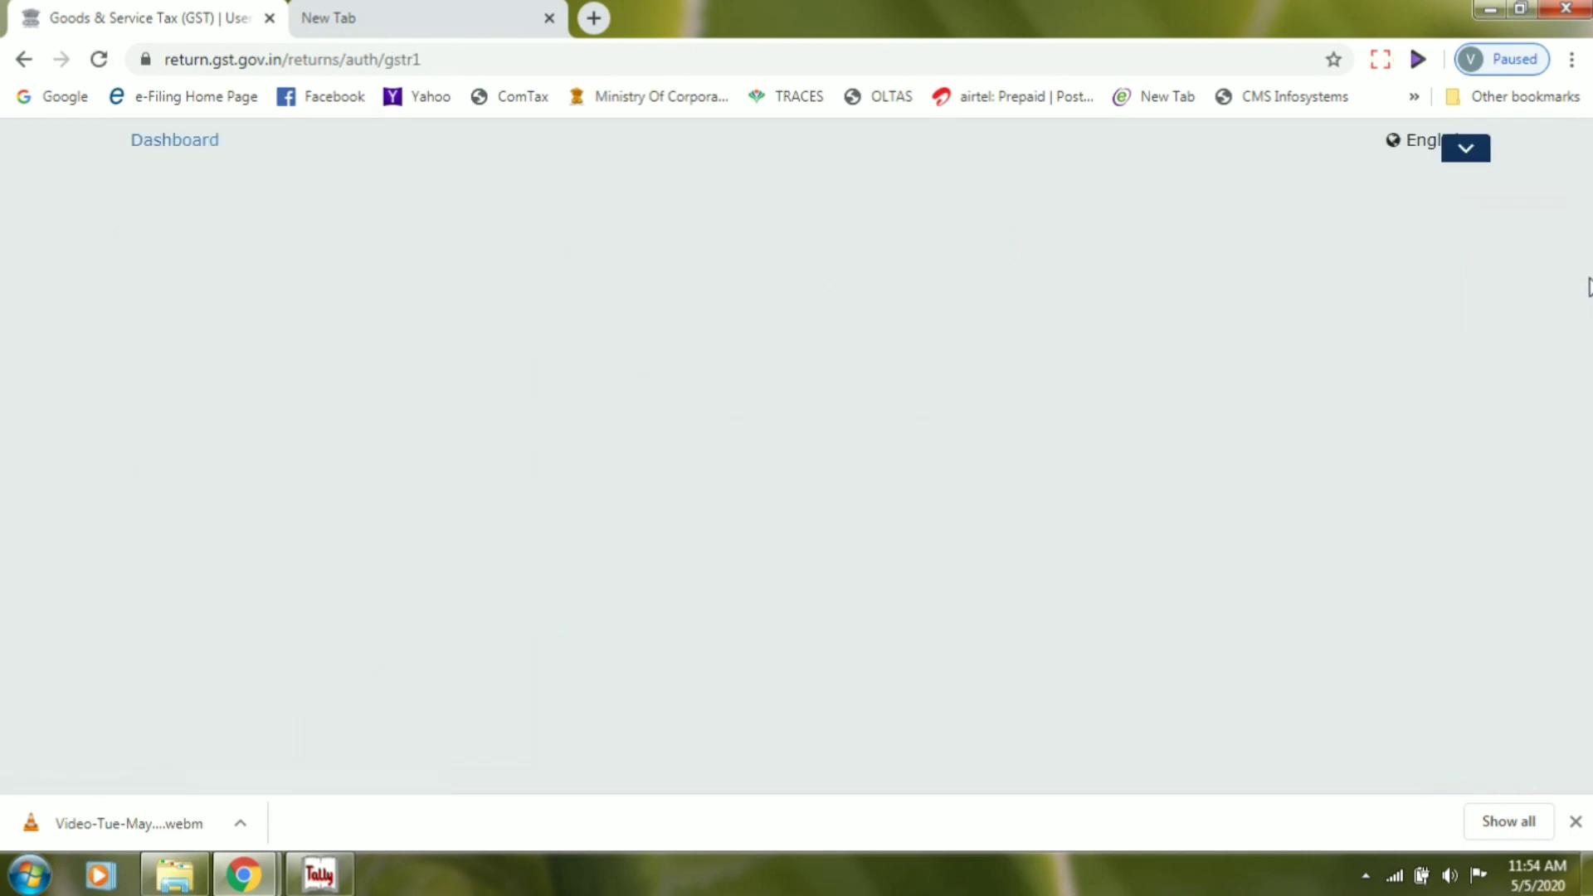
{"action": "scroll", "coordinate": [1590, 286], "scroll_direction": "down", "scroll_amount": 7}
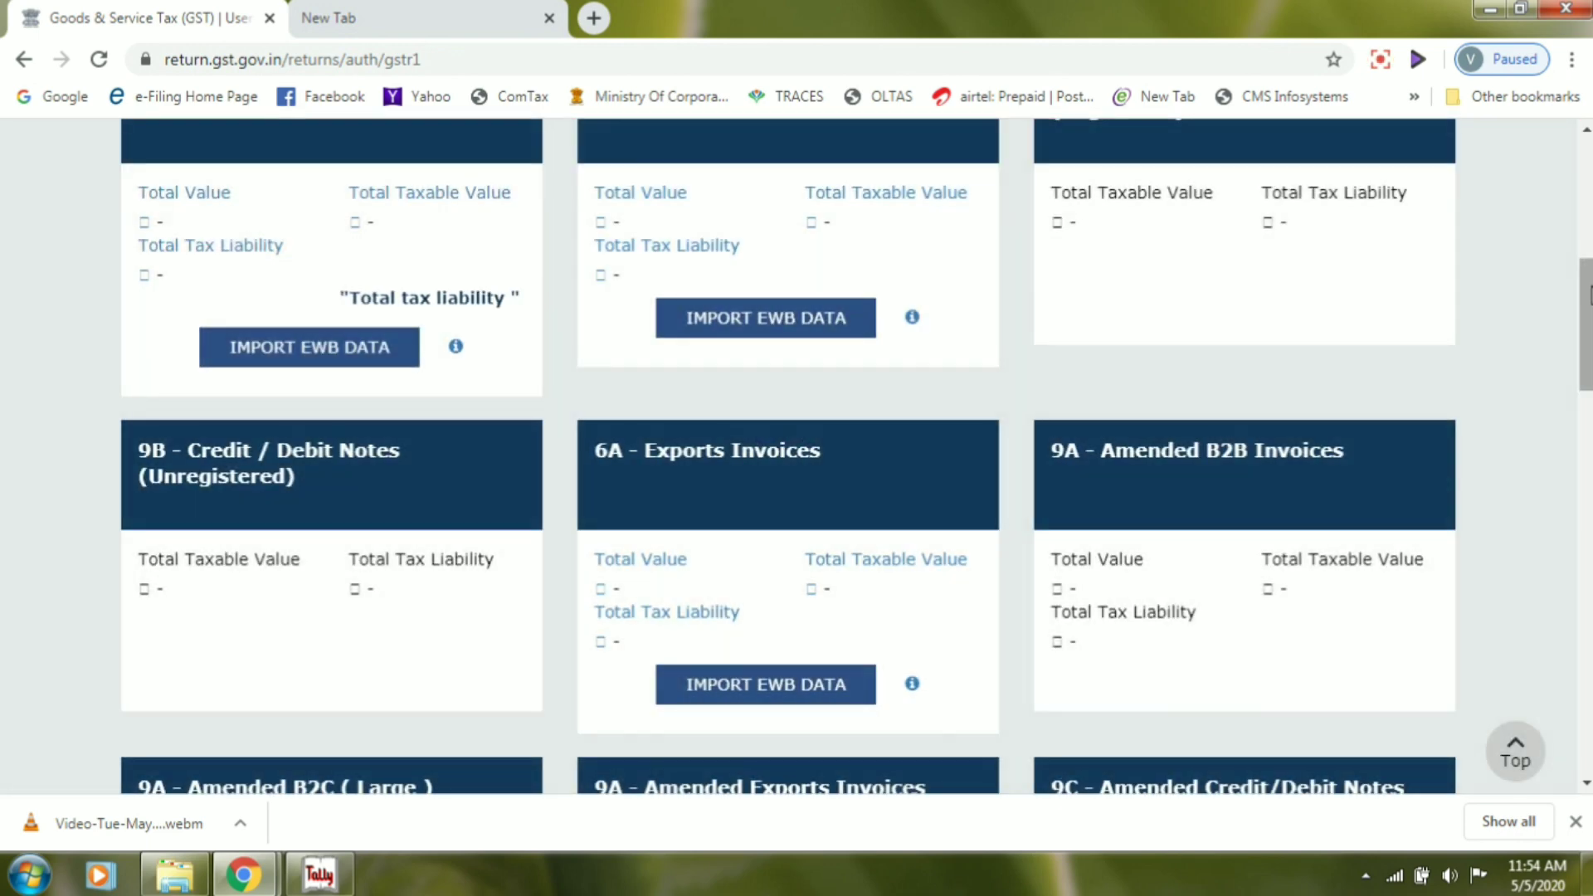
{"action": "scroll", "coordinate": [1590, 294], "scroll_direction": "up", "scroll_amount": 1}
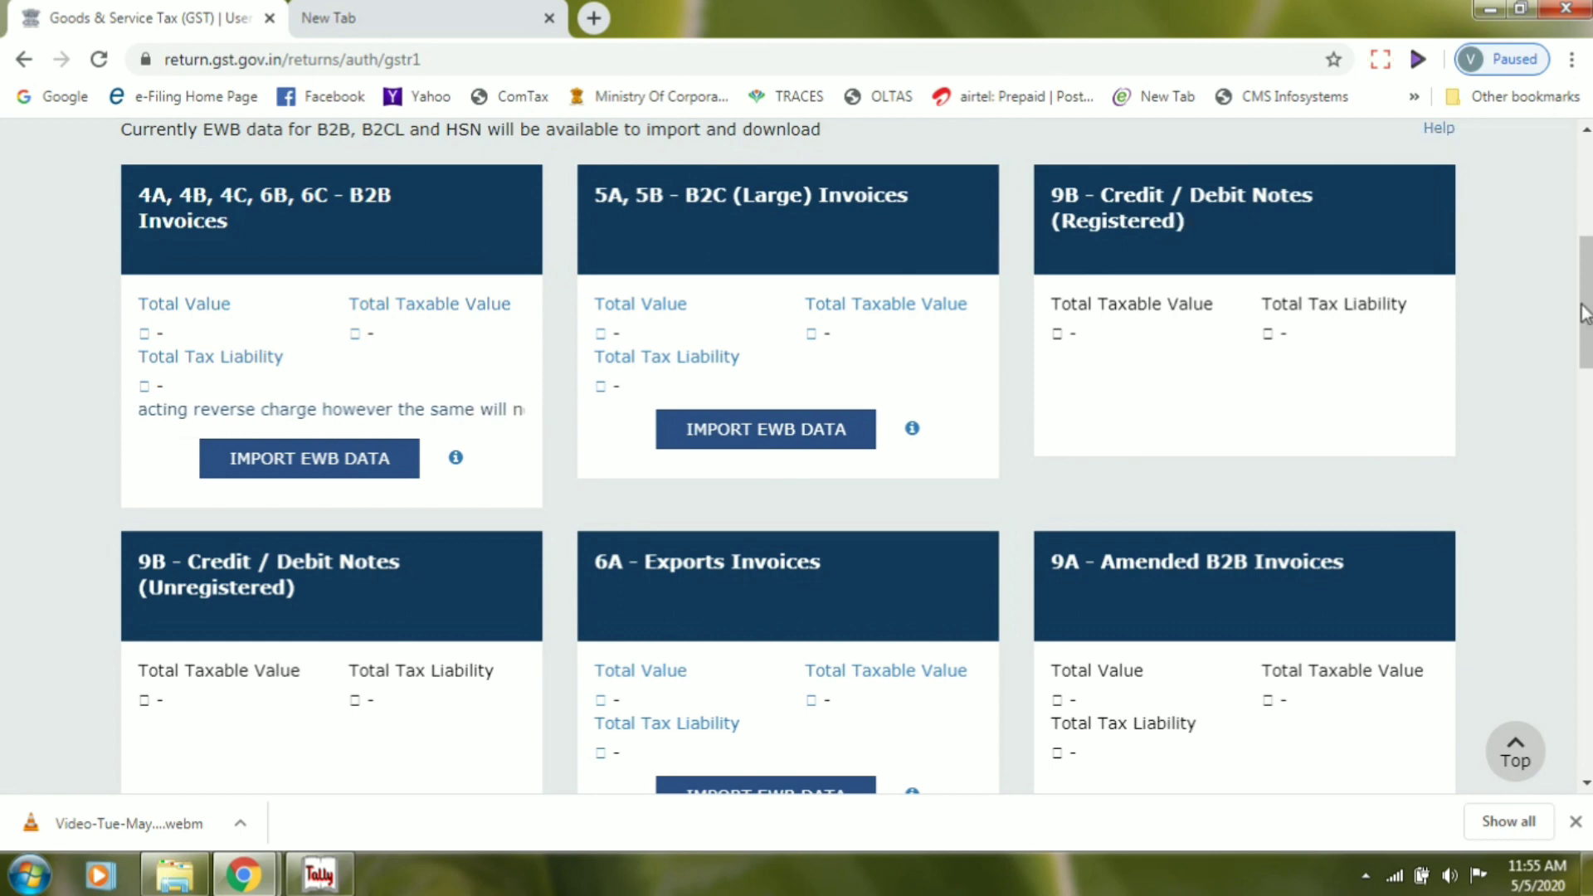
{"action": "left_click_drag", "start_coordinate": [1586, 306], "coordinate": [1591, 372]}
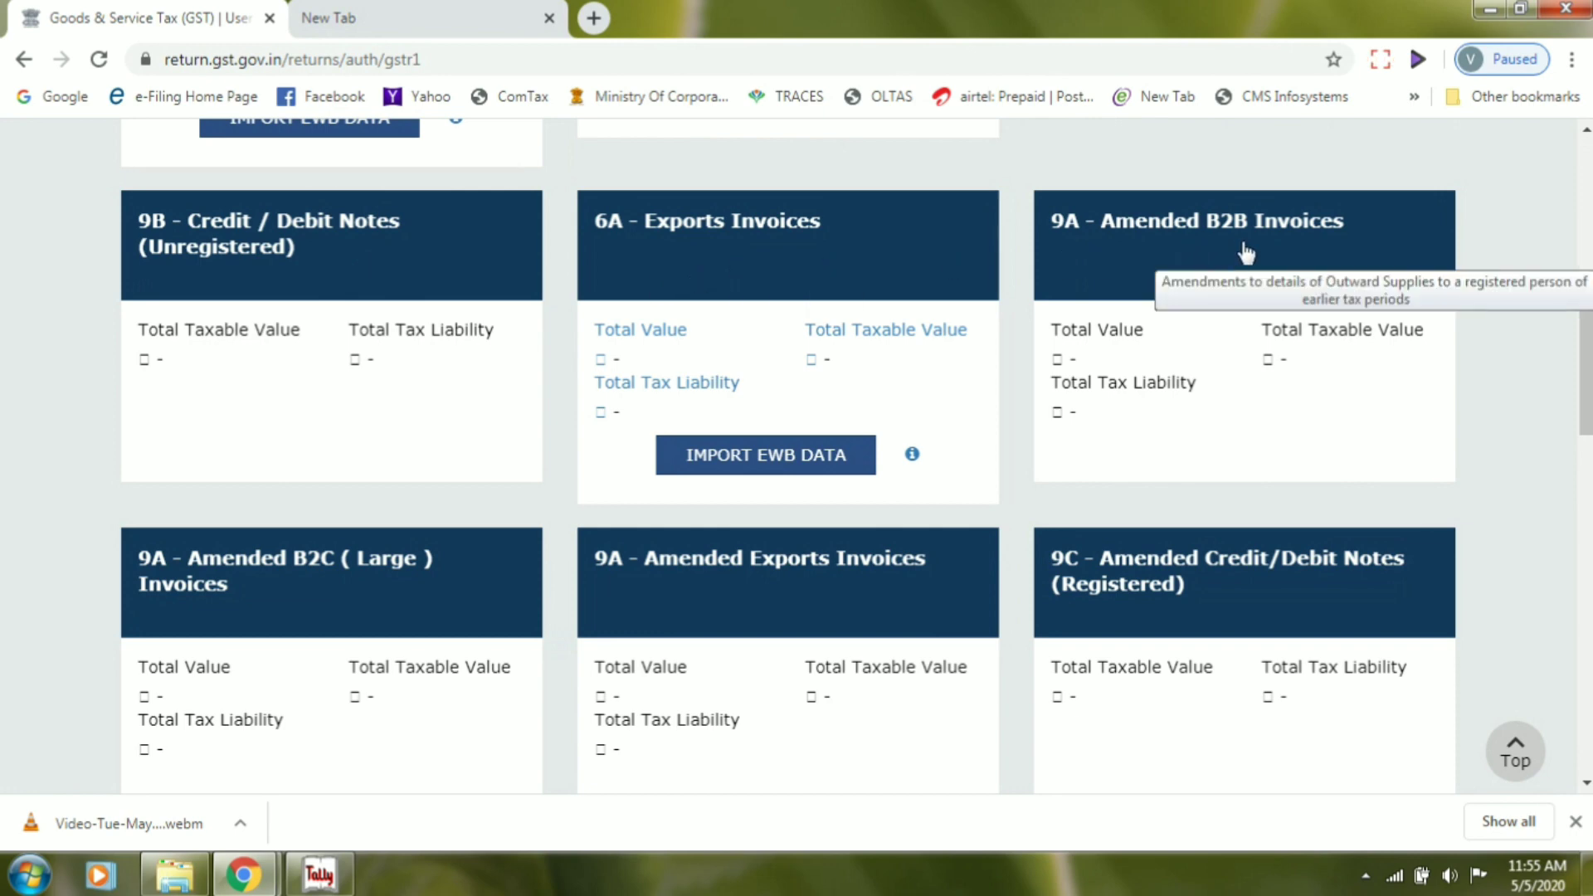
{"action": "left_click_drag", "start_coordinate": [1586, 365], "coordinate": [1586, 392]}
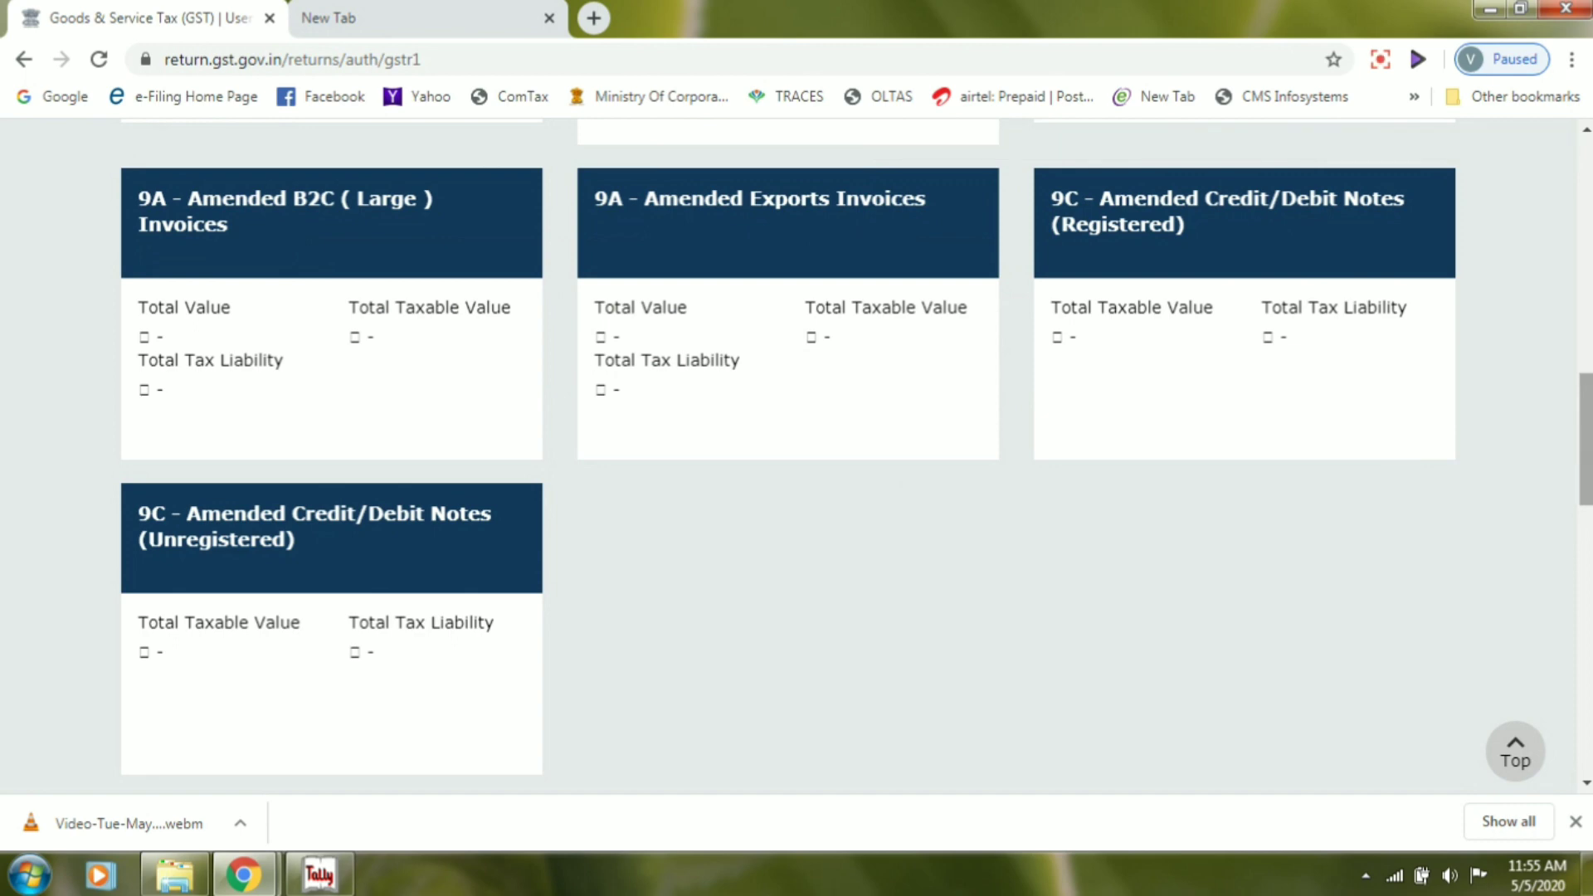
{"action": "left_click_drag", "start_coordinate": [1591, 436], "coordinate": [1587, 552]}
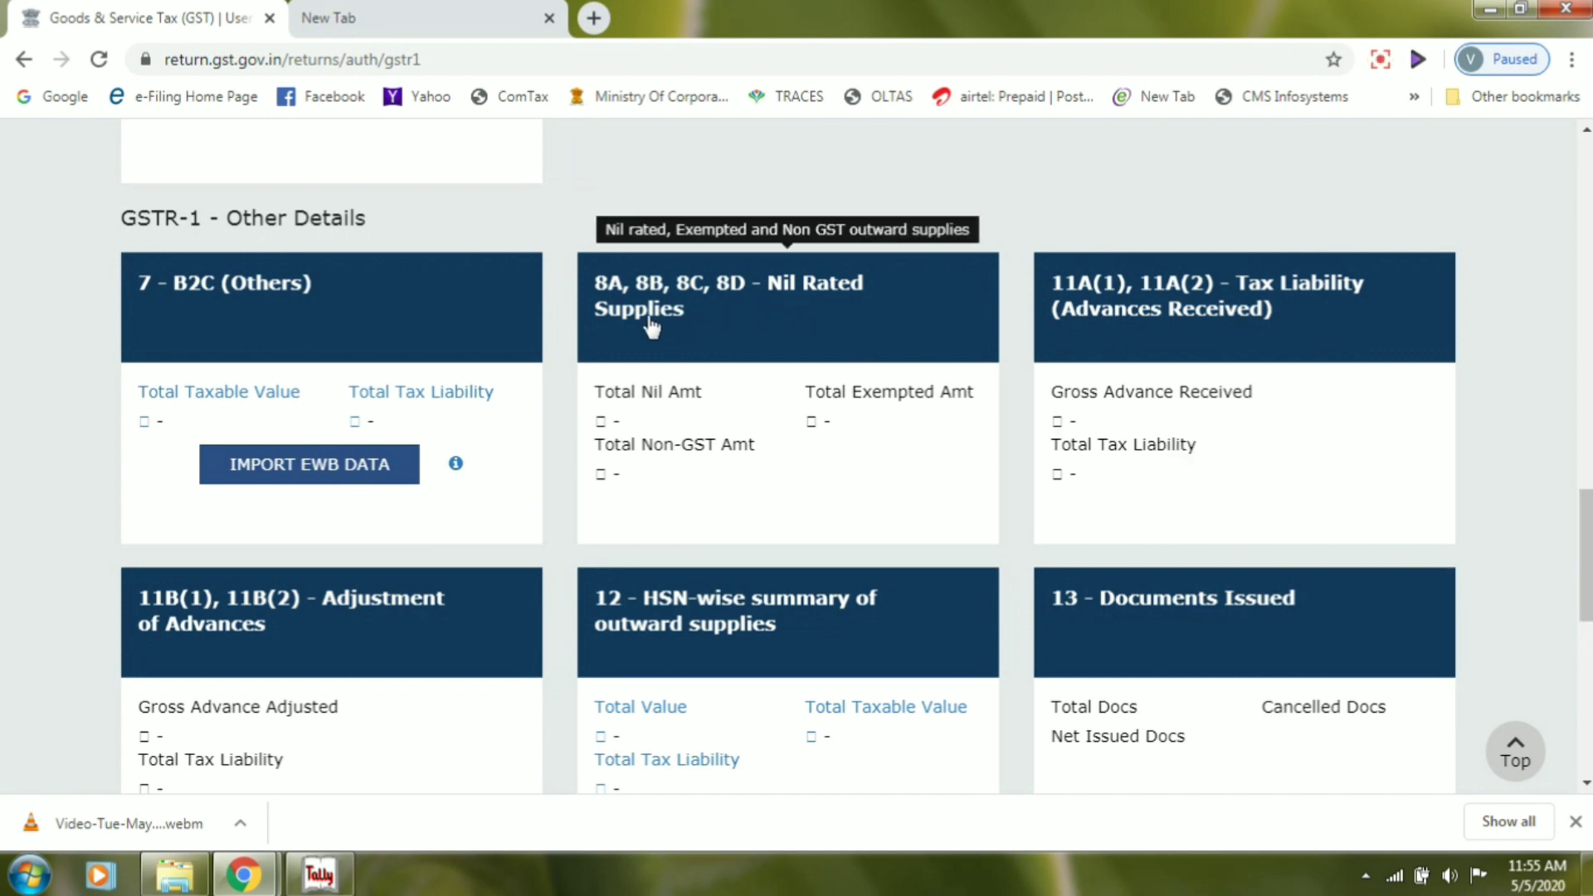
{"action": "left_click", "coordinate": [782, 318]}
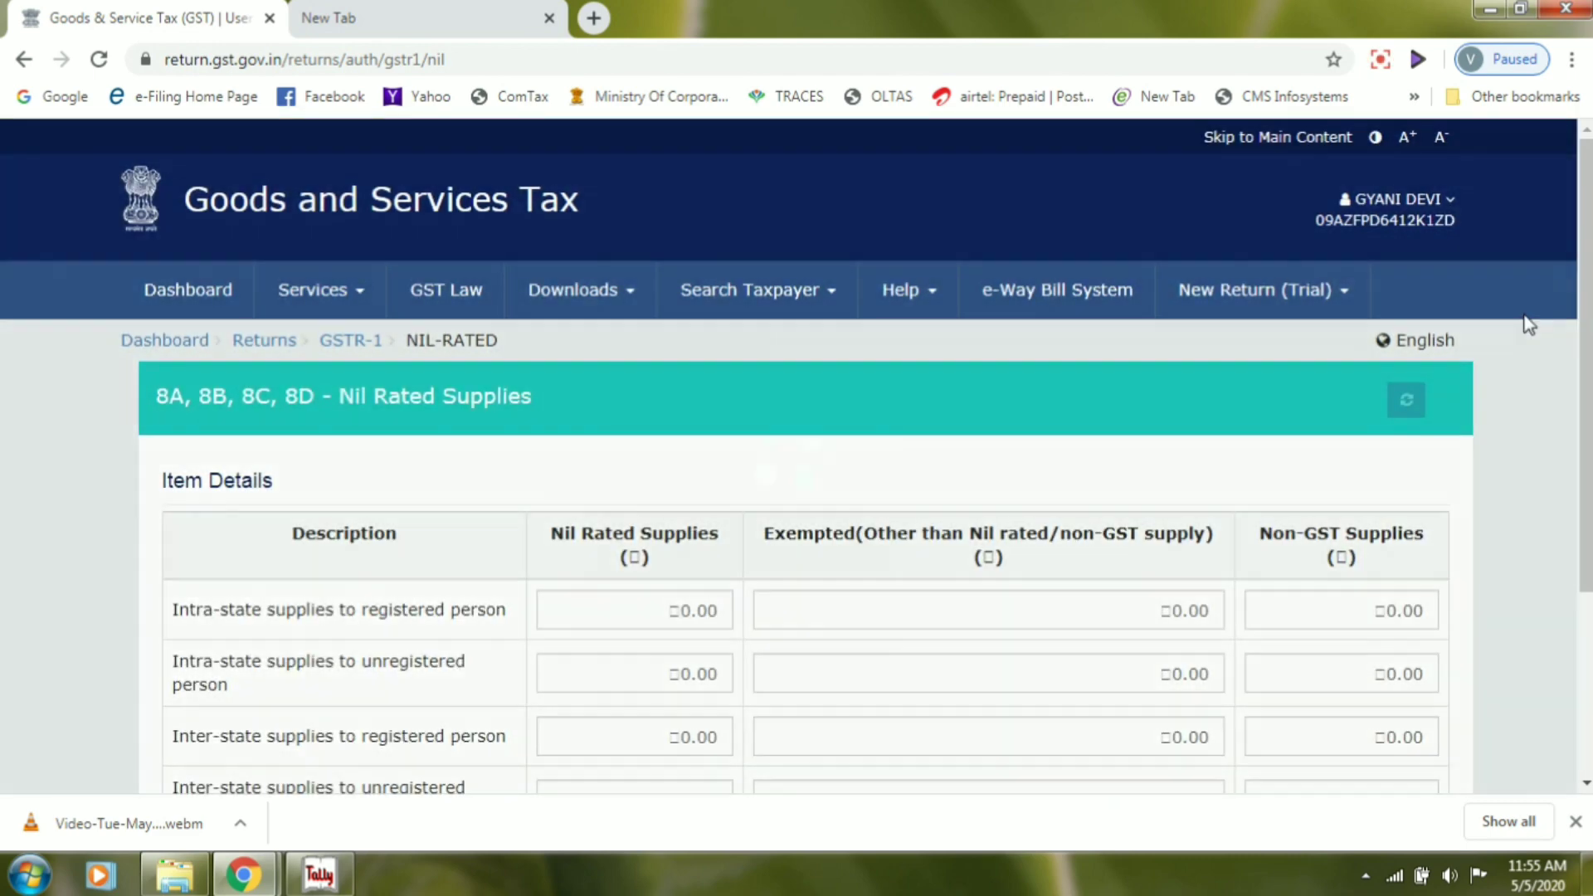
{"action": "left_click_drag", "start_coordinate": [1586, 325], "coordinate": [1590, 438]}
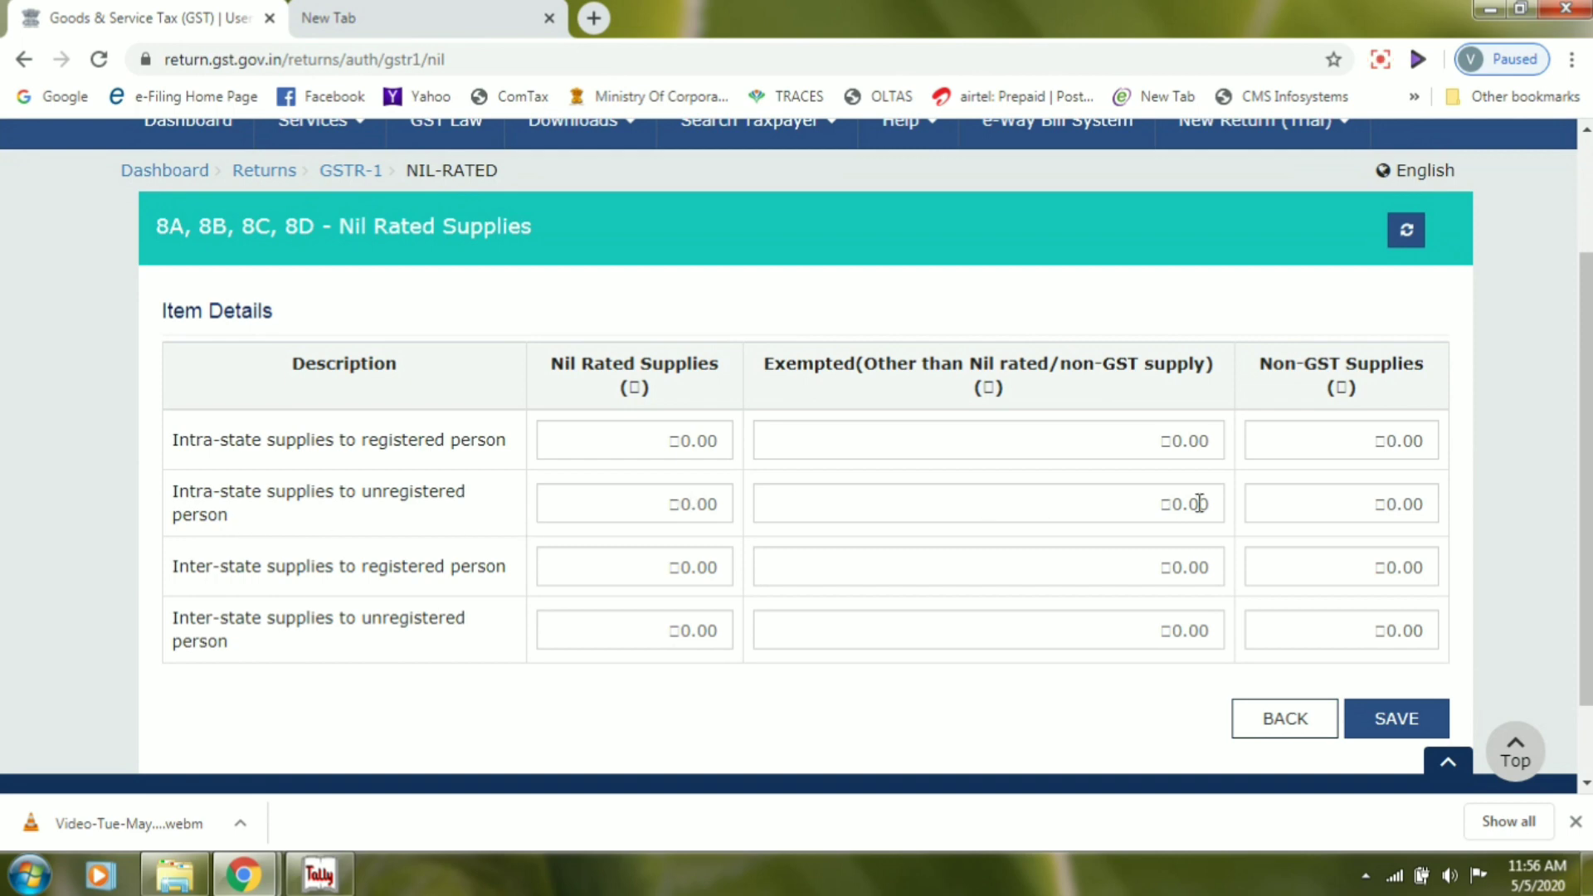
{"action": "left_click", "coordinate": [1311, 498]}
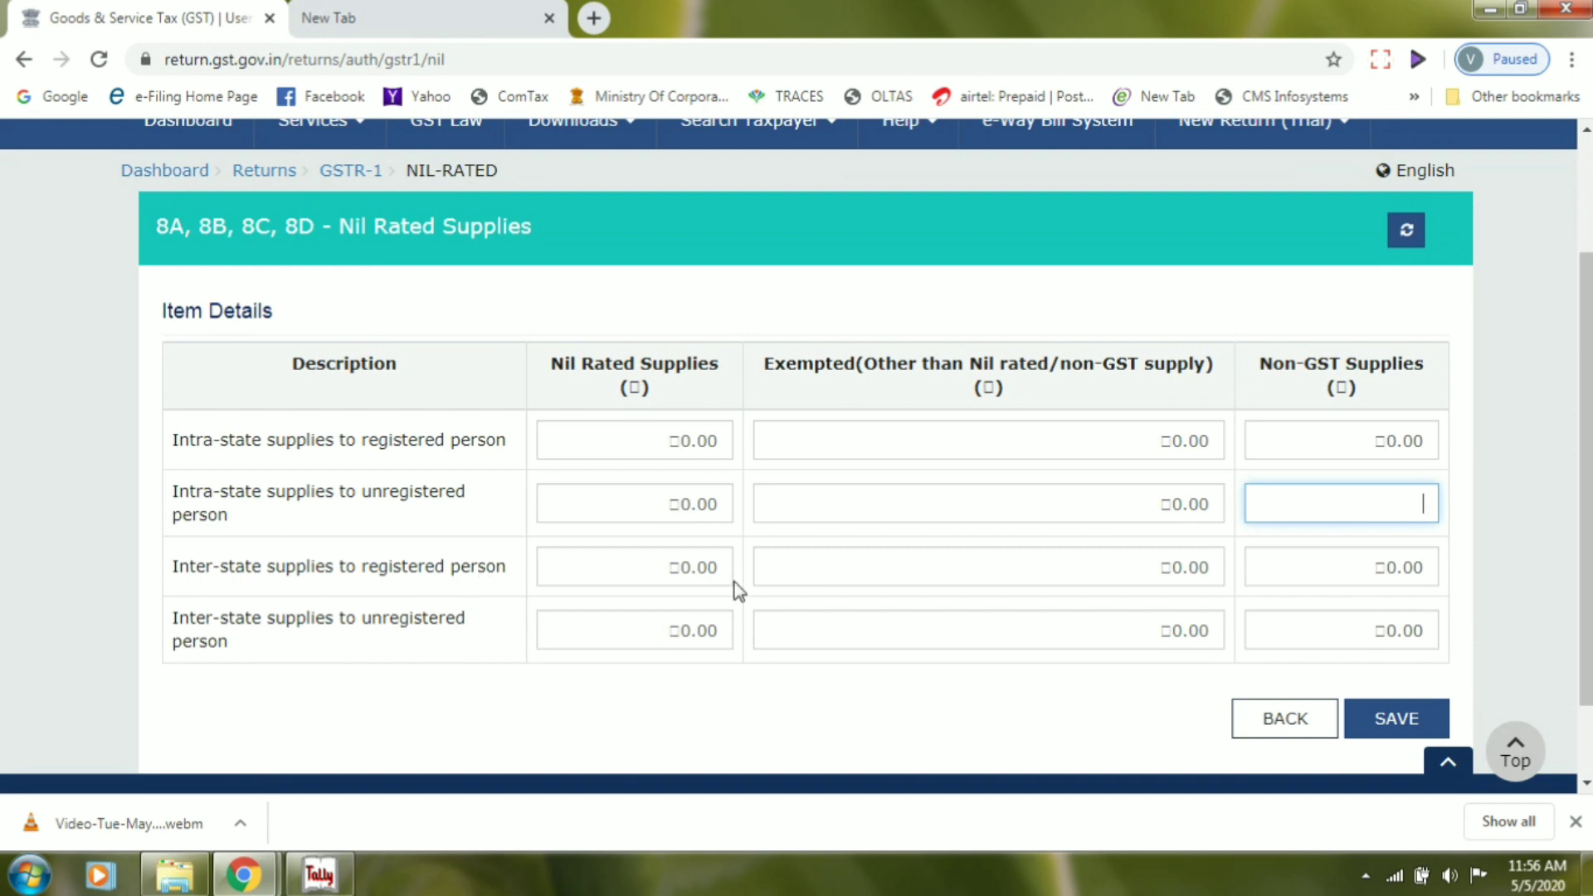
{"action": "left_click", "coordinate": [1313, 563]}
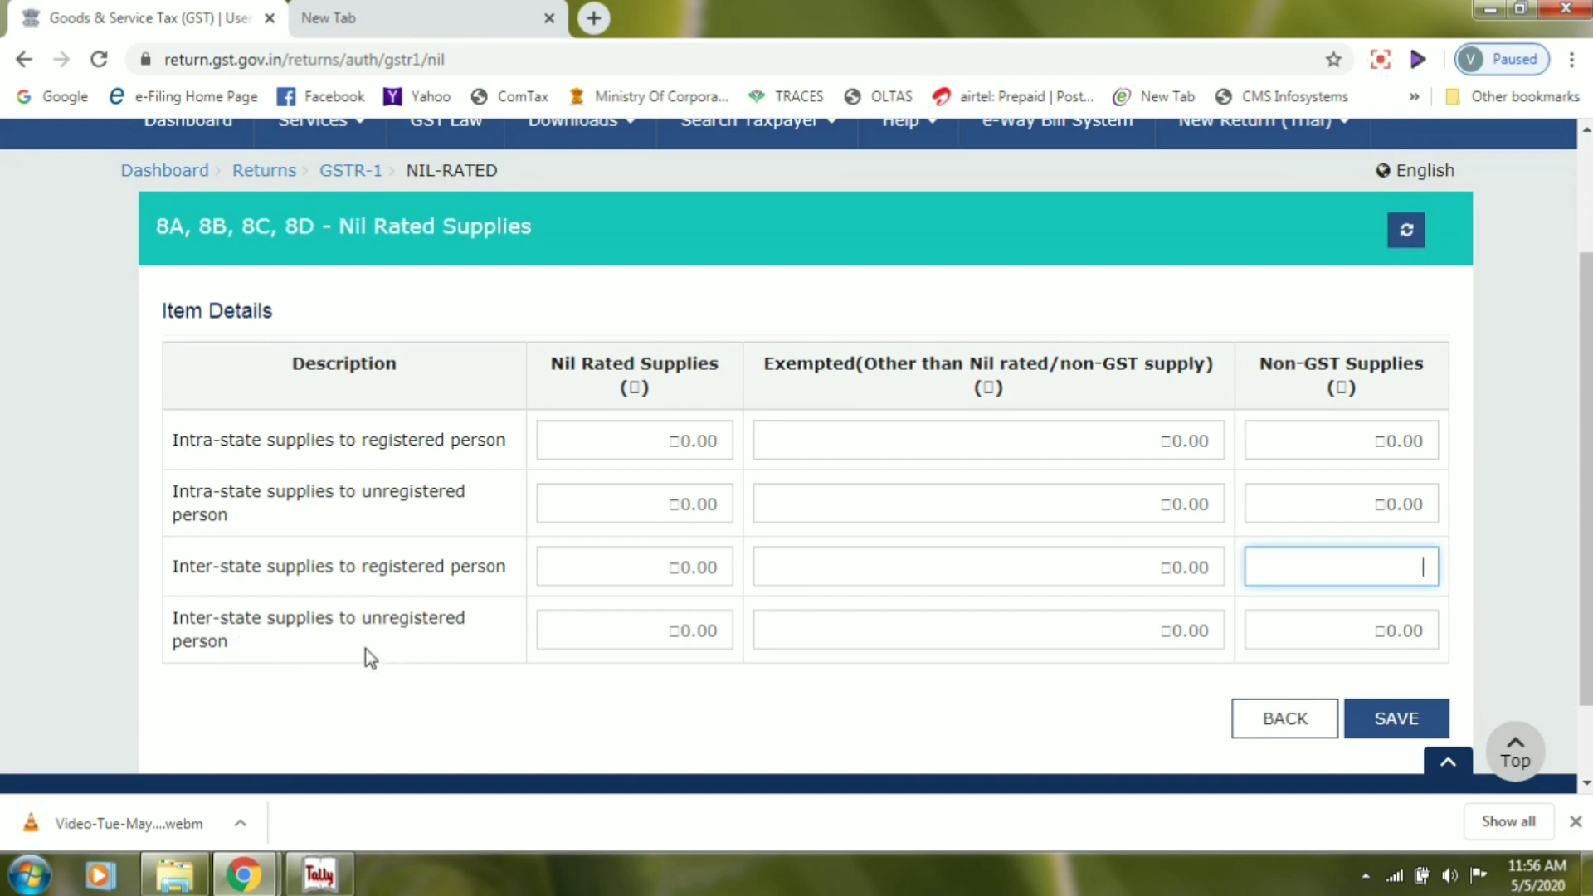
{"action": "left_click", "coordinate": [1301, 633]}
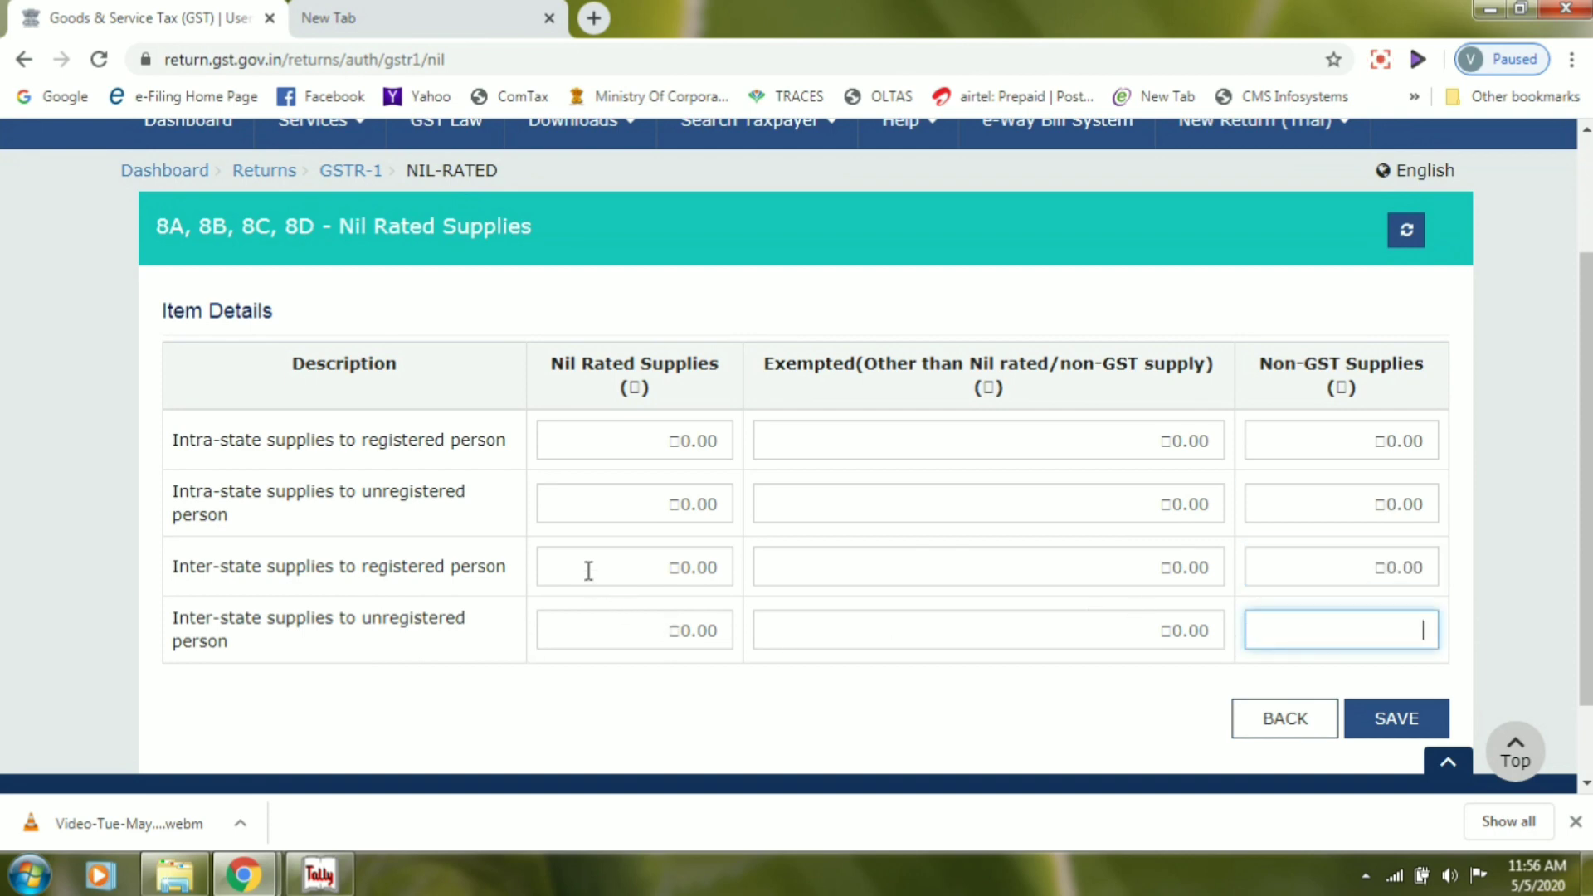
Switch to Tally 9 and set the Profit & Loss A/c period from 1-3-2020 to 31-3-2020.
{"action": "key", "text": "alt+Tab"}
{"action": "key", "text": "alt+Tab"}
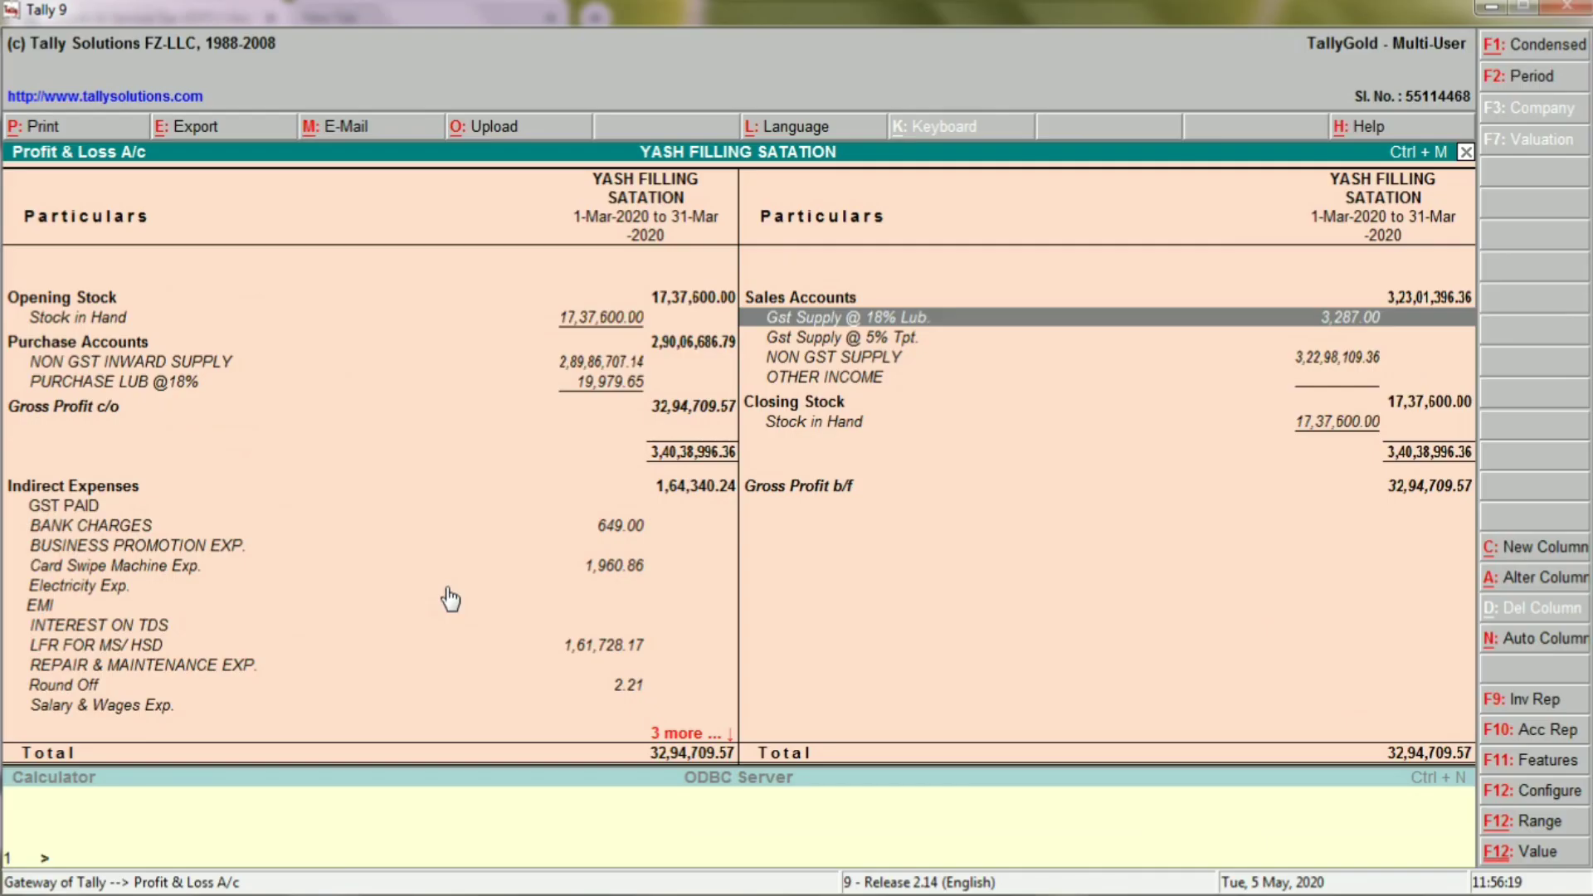
{"action": "key", "text": "F2"}
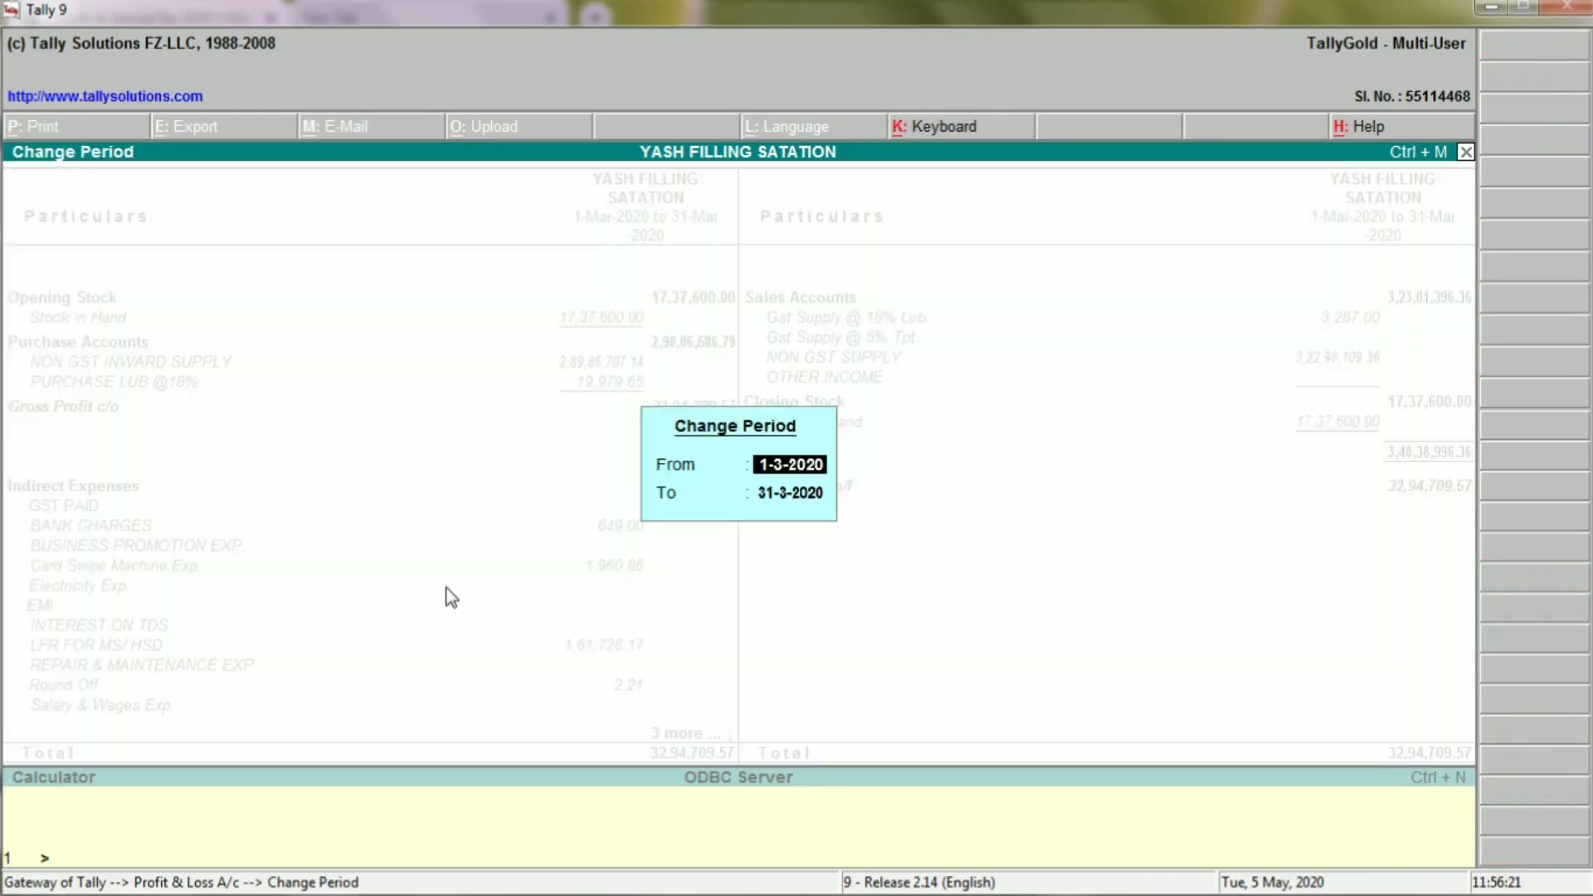
{"action": "type", "text": "1.3.2020"}
{"action": "key", "text": "Return"}
{"action": "type", "text": "31."}
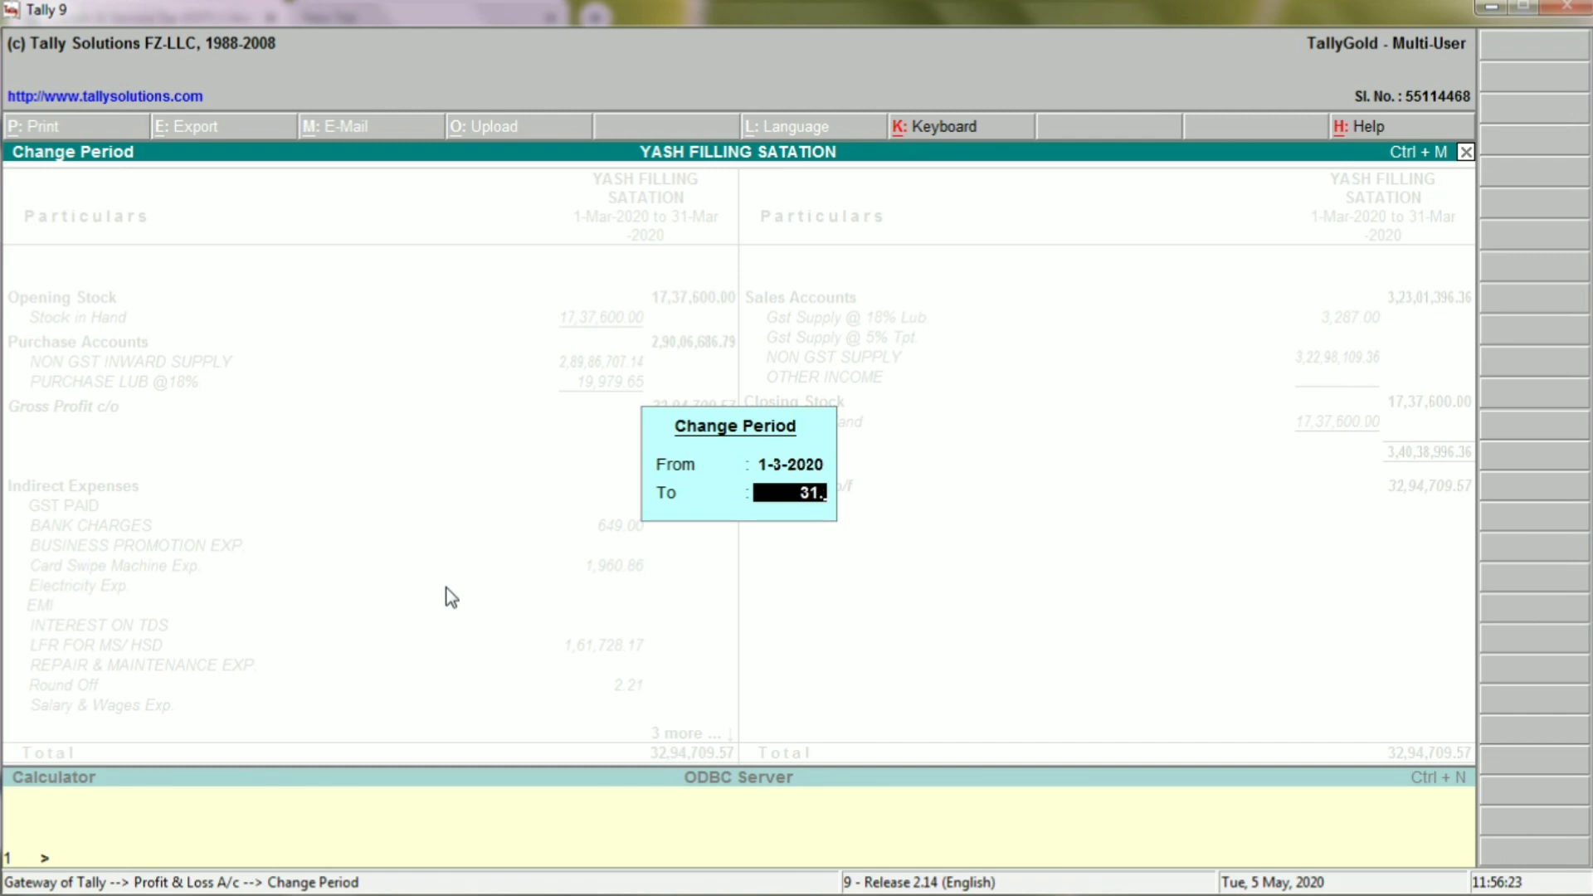
{"action": "type", "text": "3.2020"}
{"action": "key", "text": "Return"}
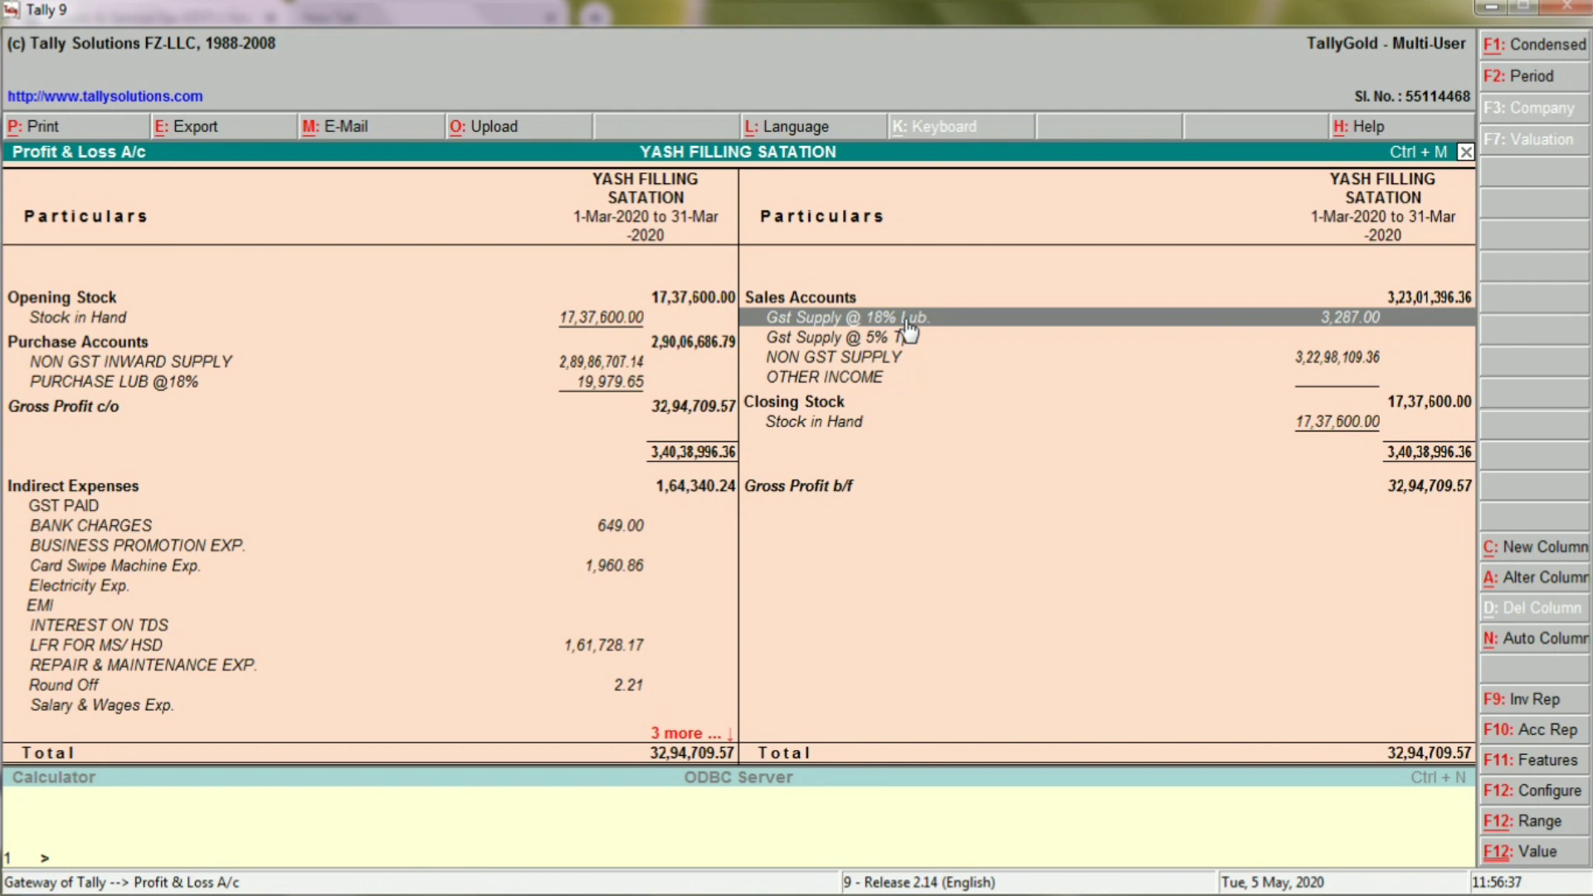
Review the sales accounts for GST supply at 18%, GST supply at 5% and NON GST SUPPLY.
{"action": "key", "text": "Down"}
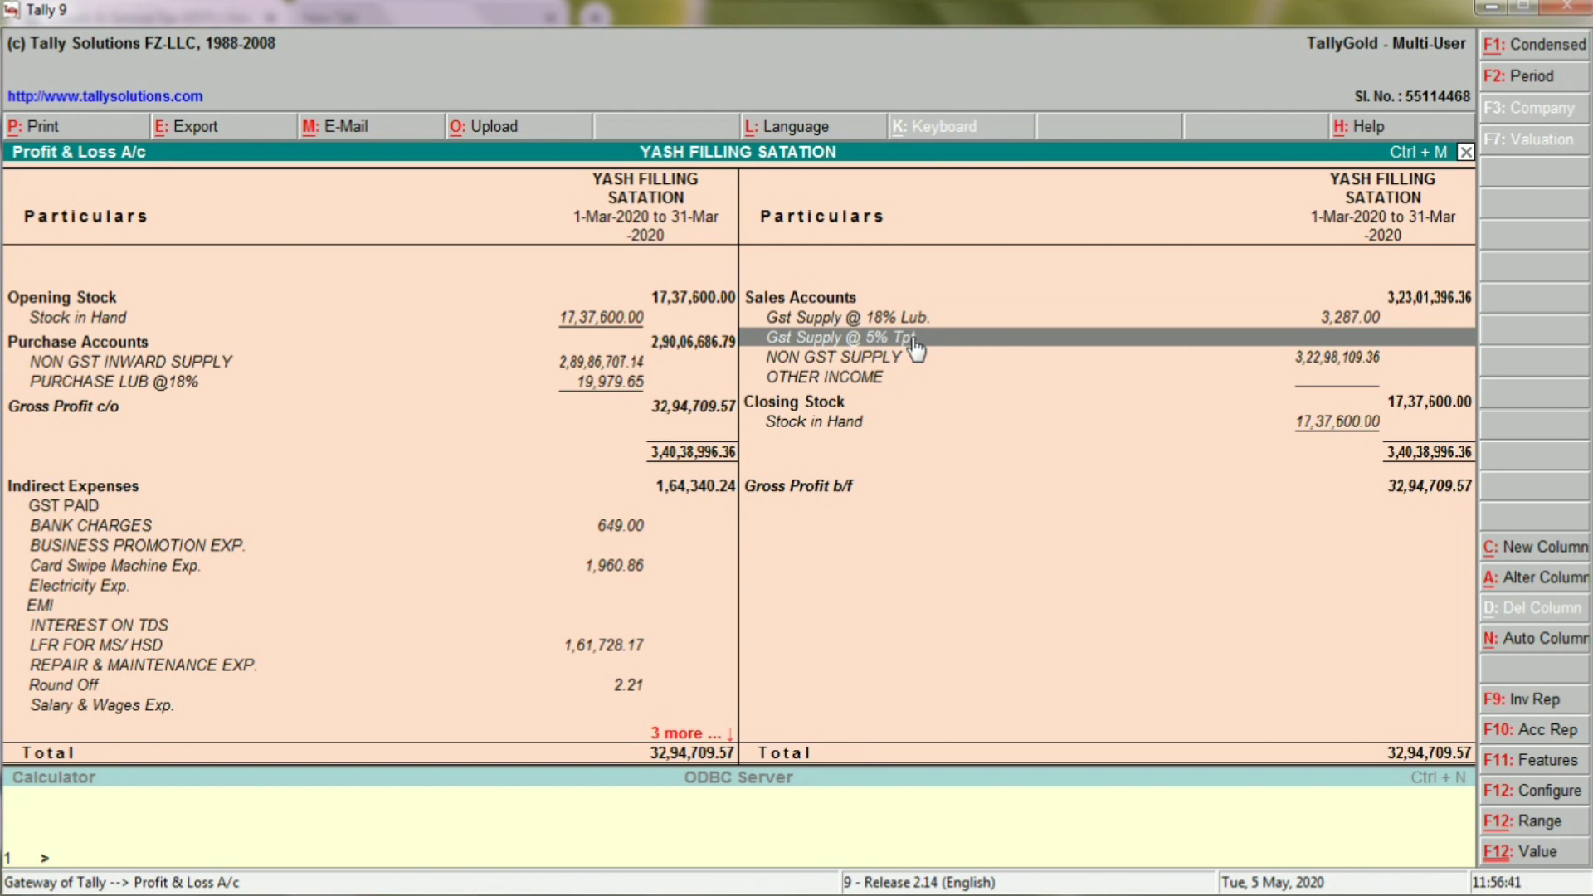
{"action": "key", "text": "Down"}
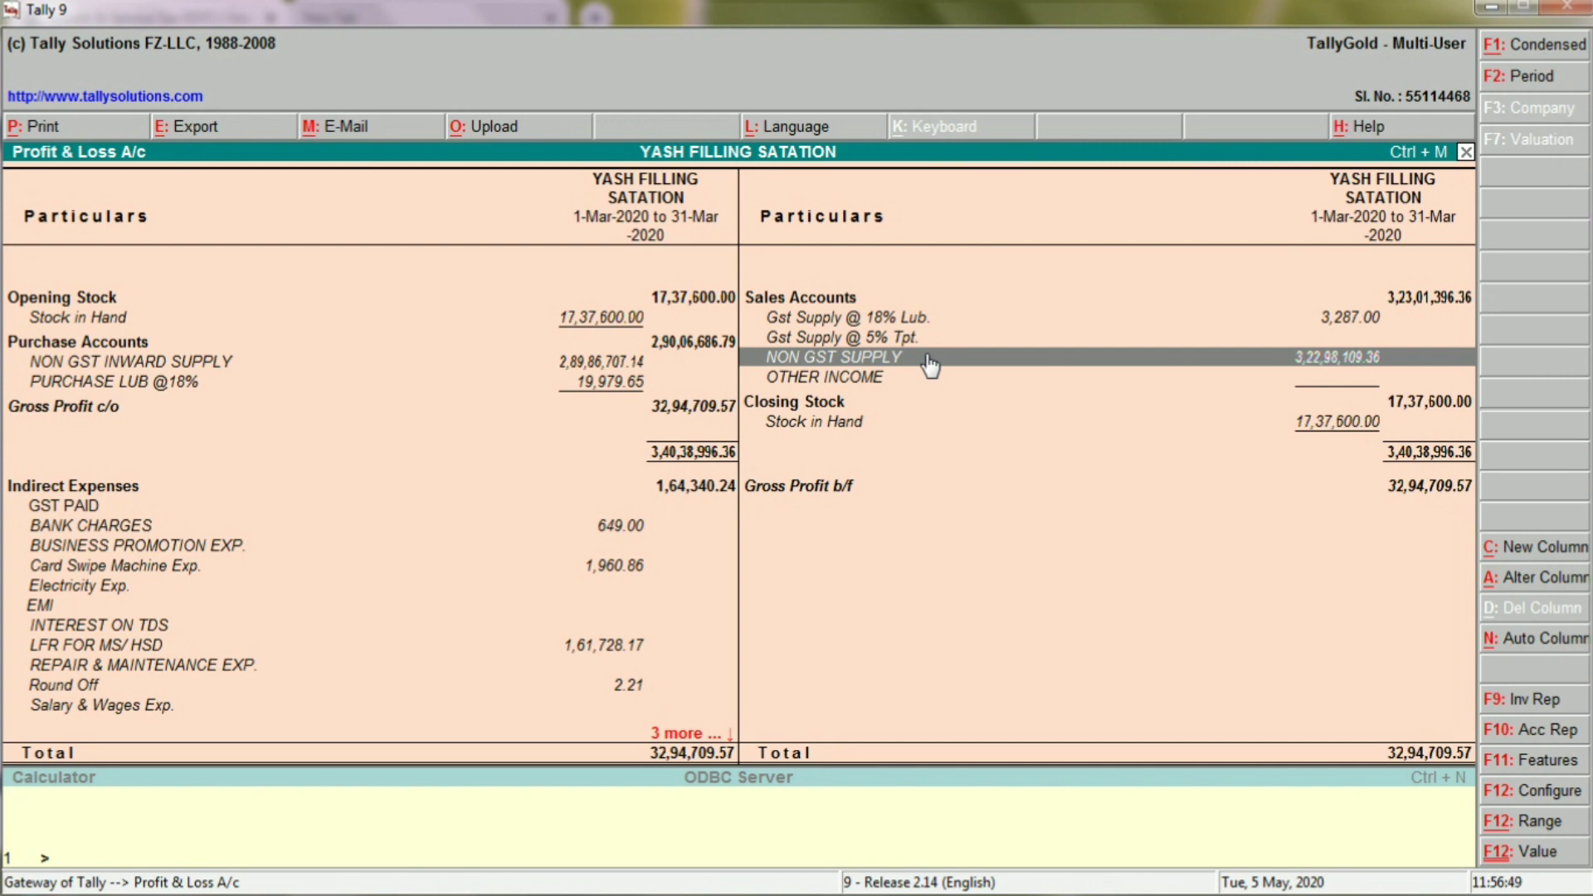
{"action": "key", "text": "Up"}
{"action": "key", "text": "Up"}
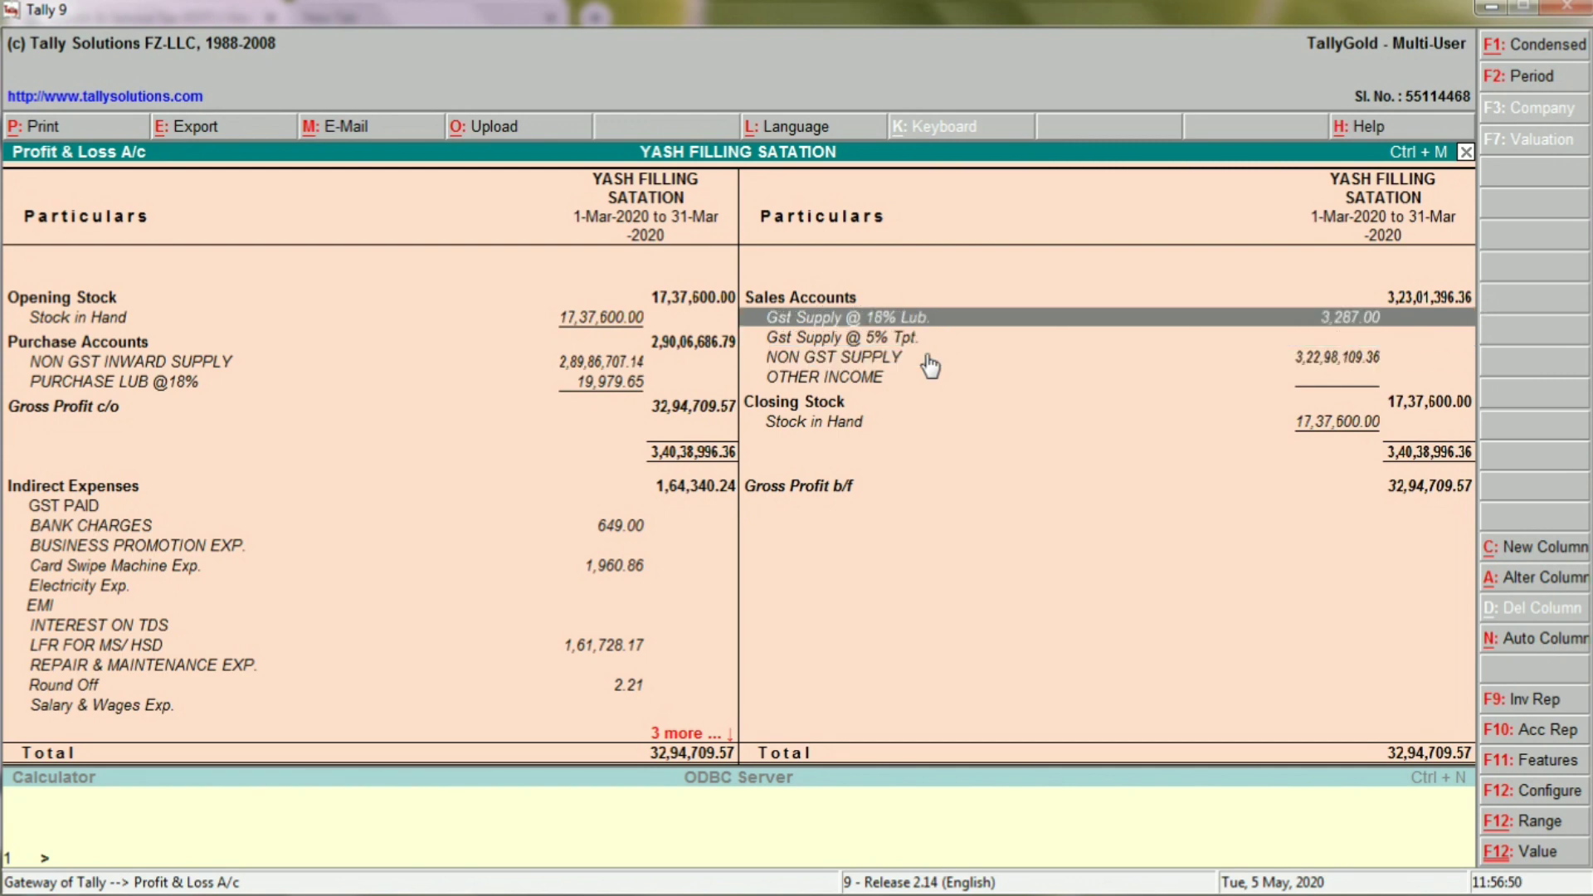
{"action": "key", "text": "Down"}
{"action": "key", "text": "Down"}
{"action": "key", "text": "Down"}
{"action": "key", "text": "Up"}
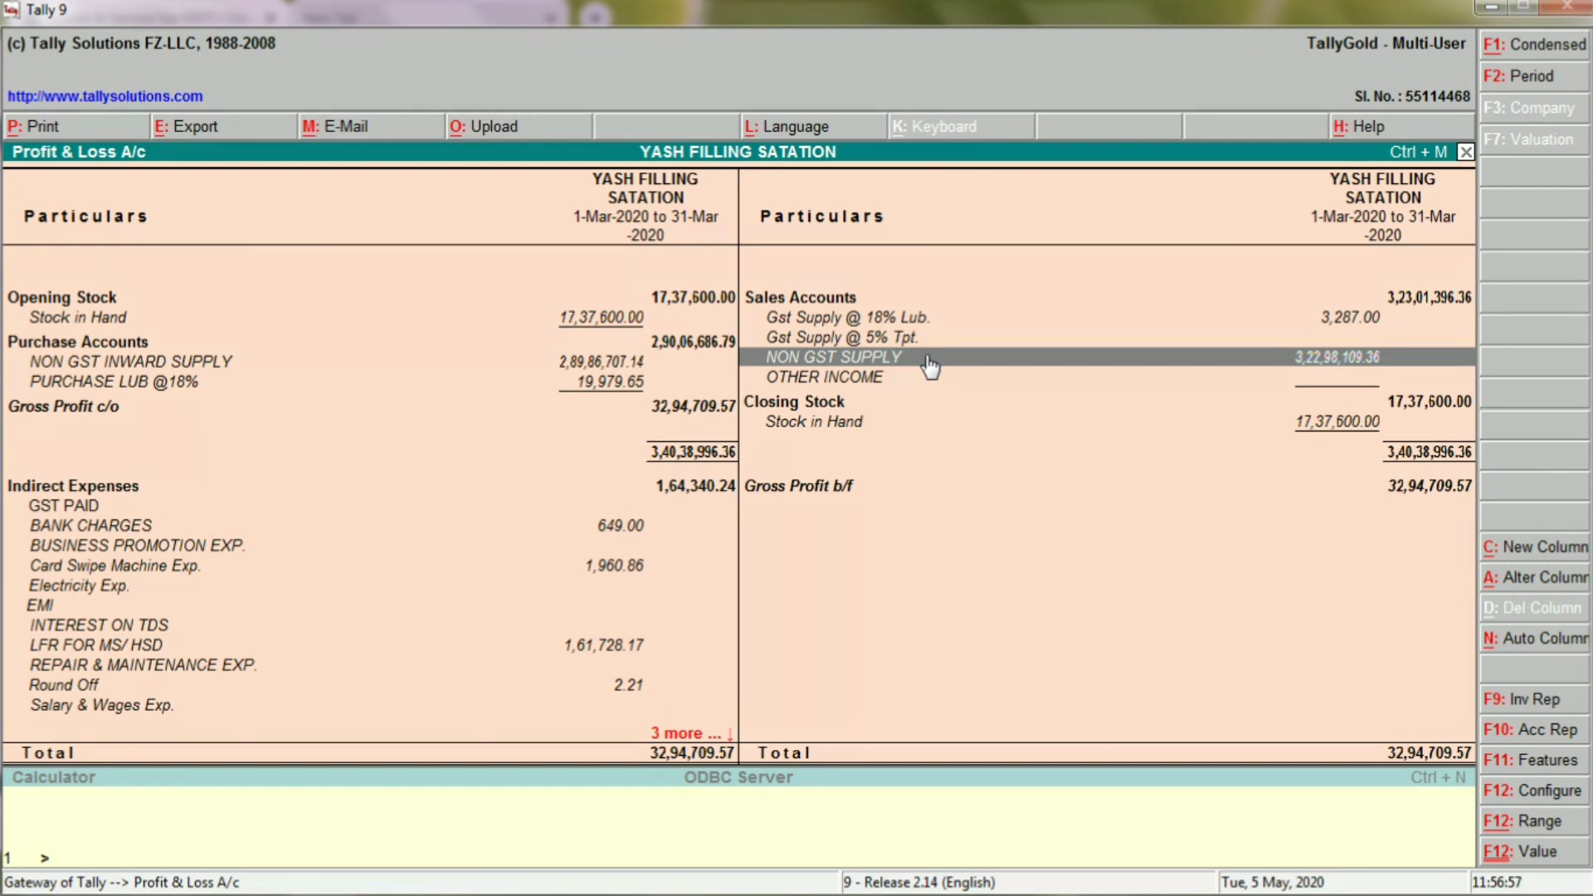
Switch back to the GST portal in Chrome and enter 322109 as Non-GST Supplies for intra-state supplies to unregistered persons, checking it against Tally.
{"action": "key", "text": "alt+Tab"}
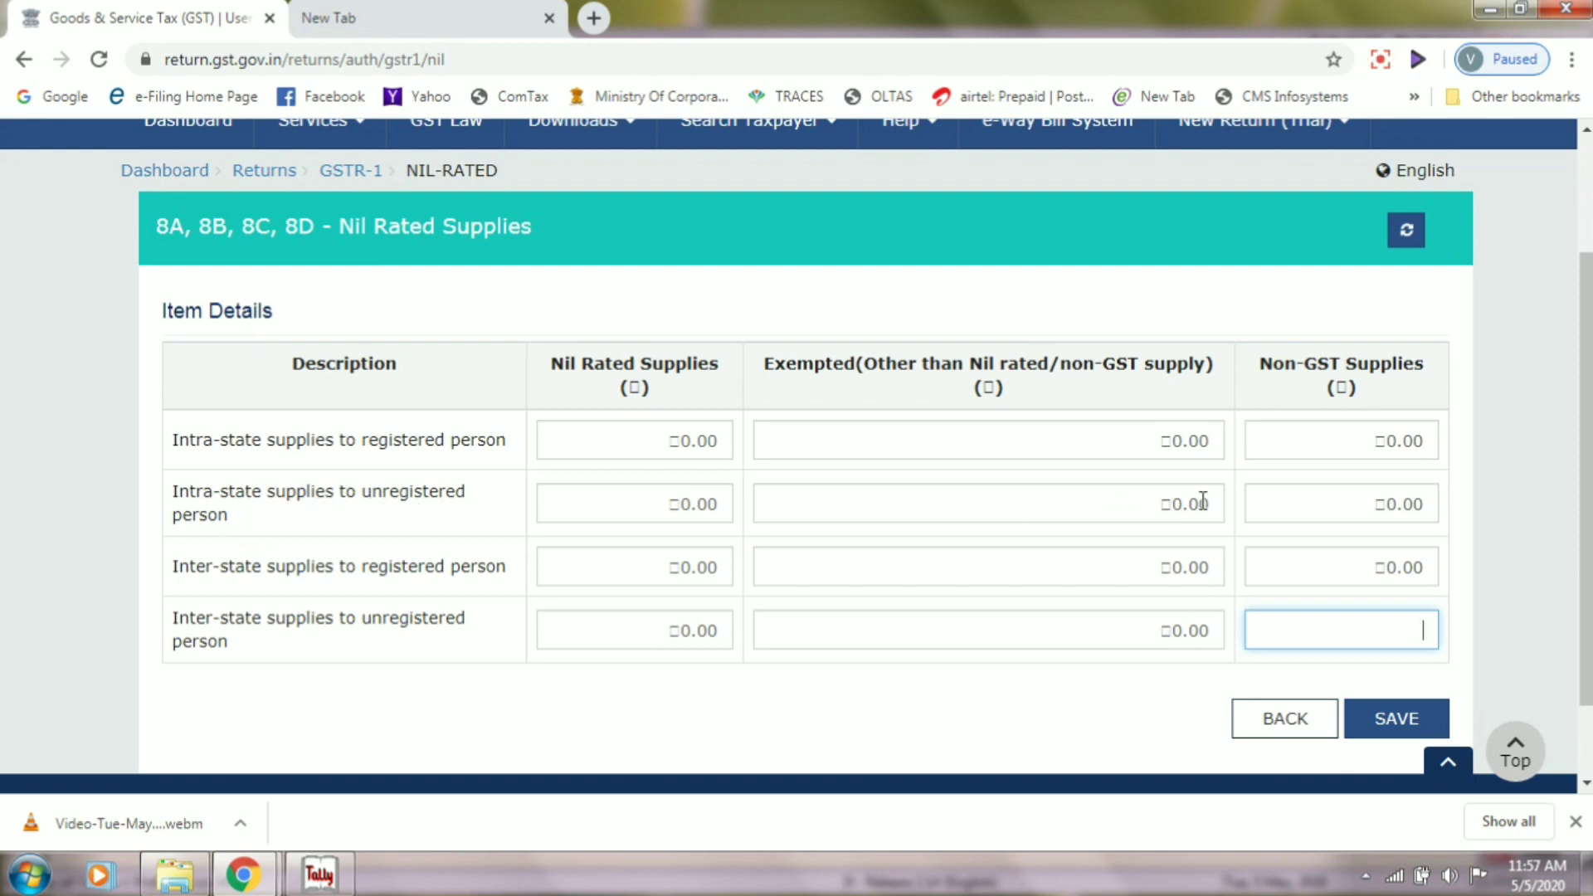
{"action": "left_click", "coordinate": [1303, 503]}
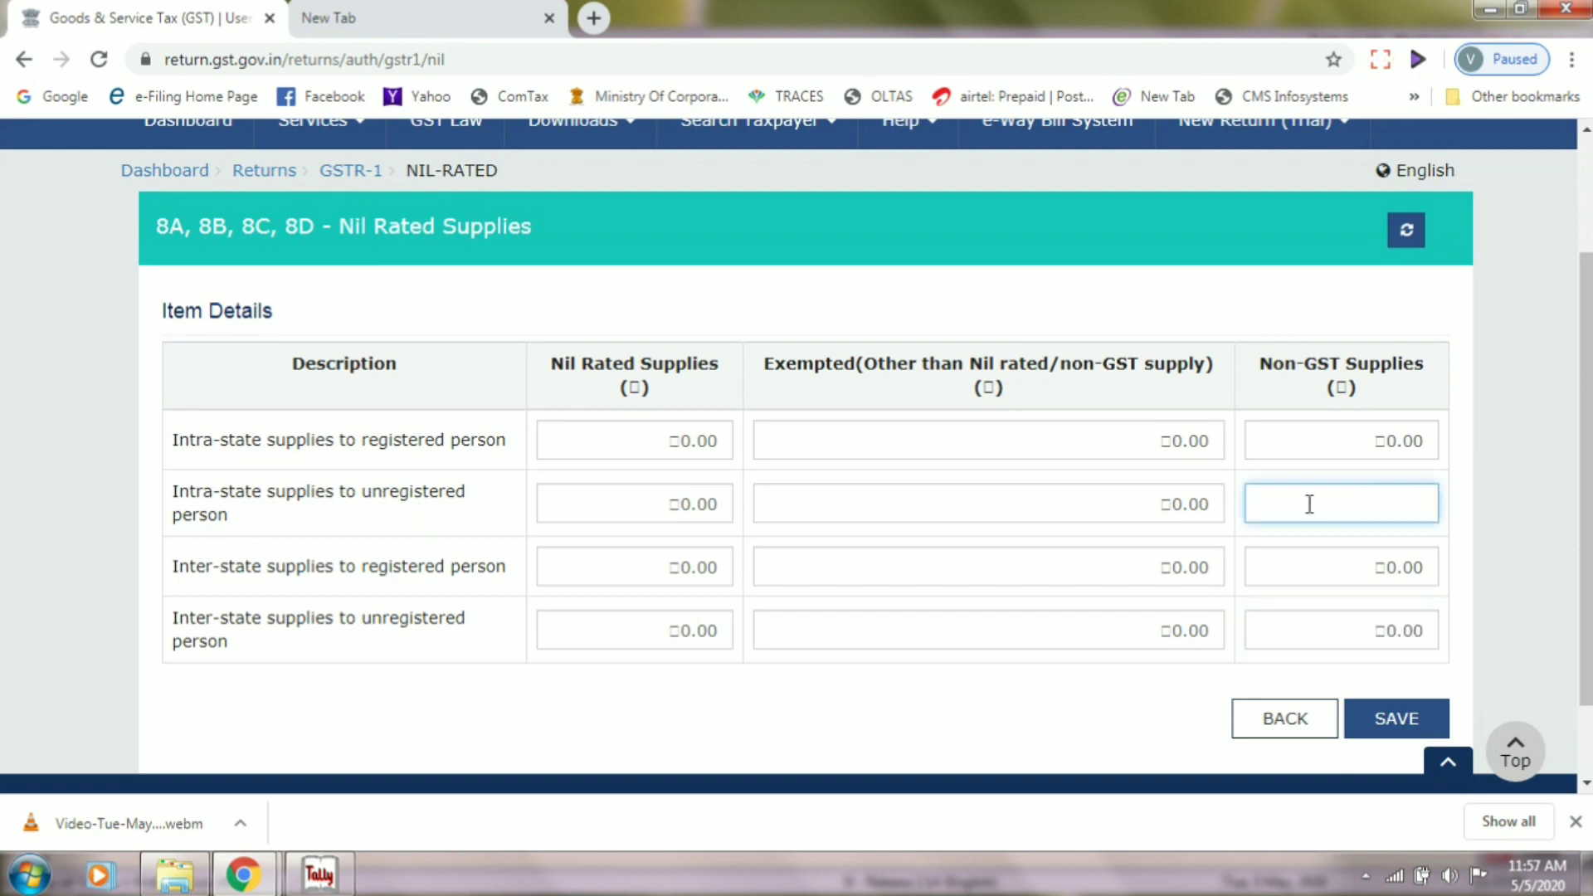
{"action": "key", "text": "alt+Tab"}
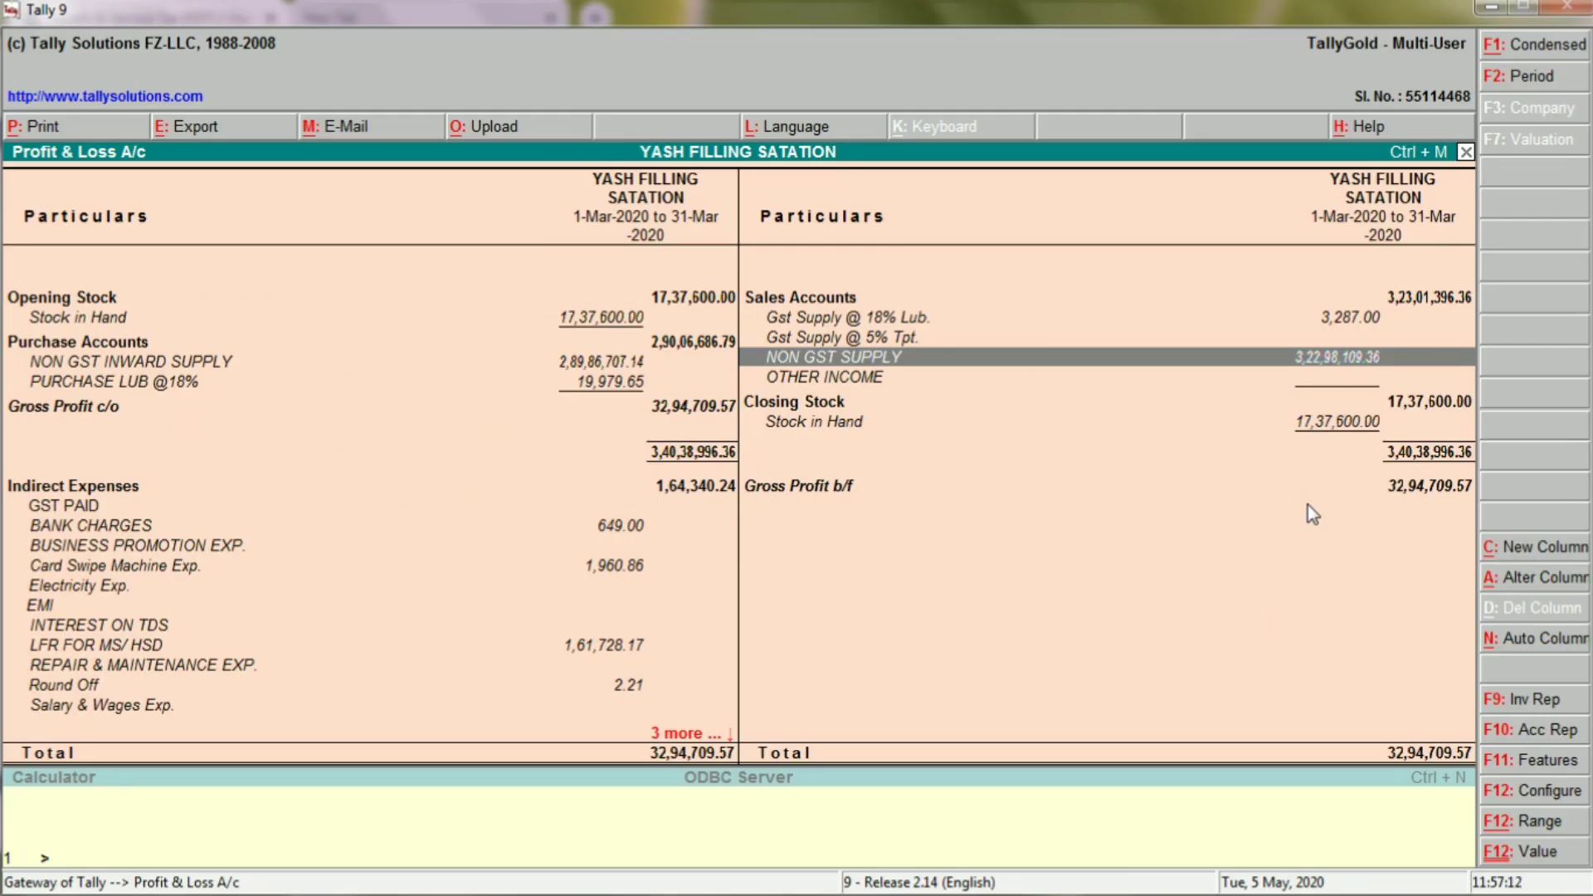
{"action": "key", "text": "alt+Tab"}
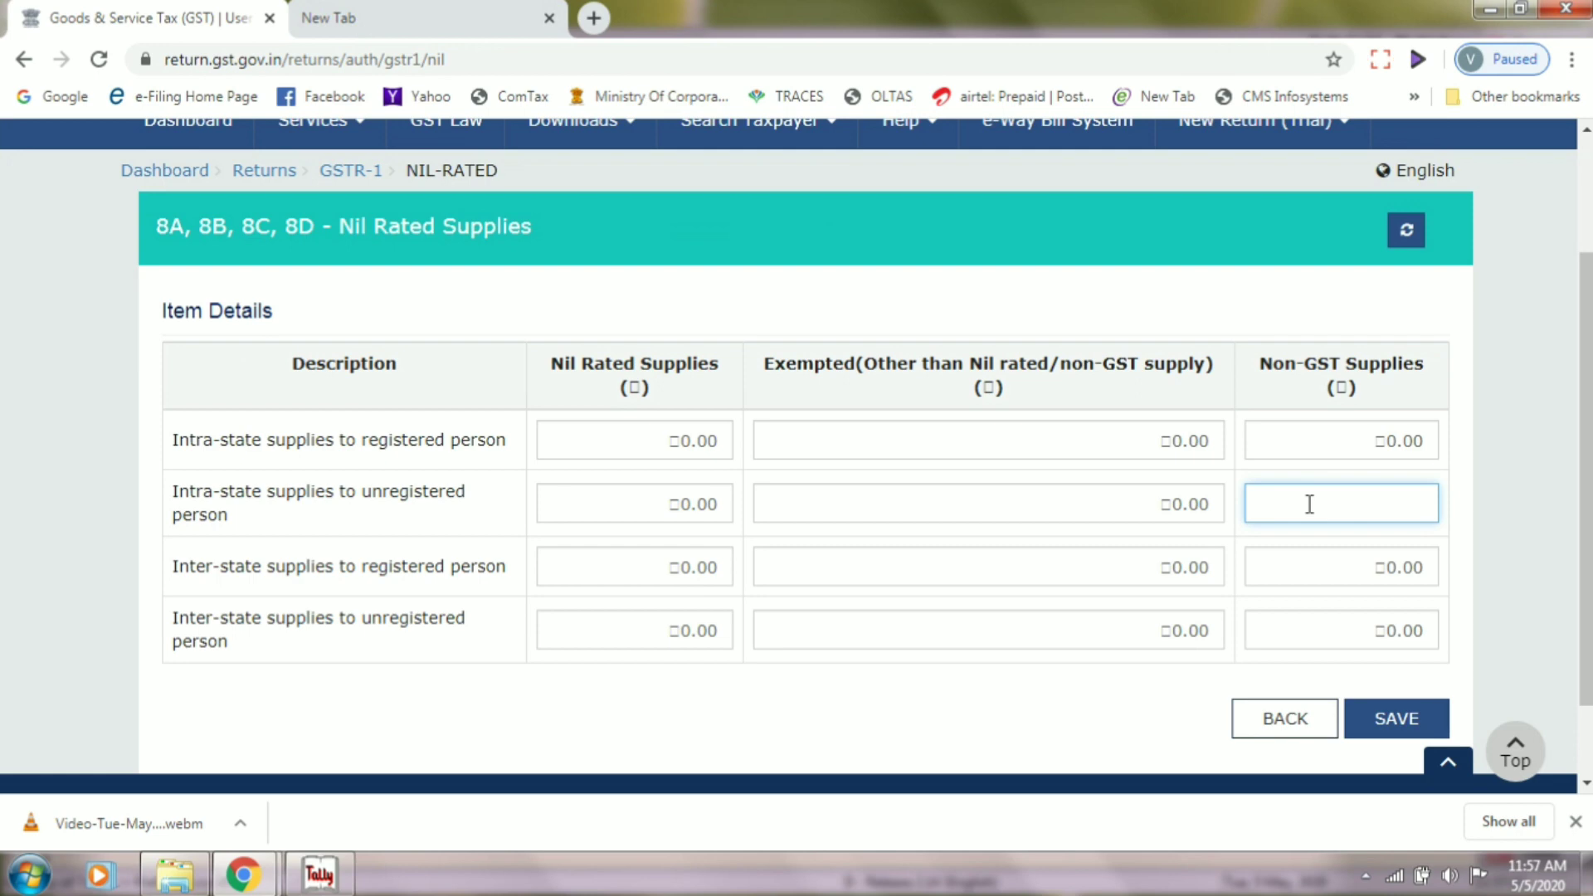
{"action": "type", "text": "322109"}
{"action": "key", "text": "alt+Tab"}
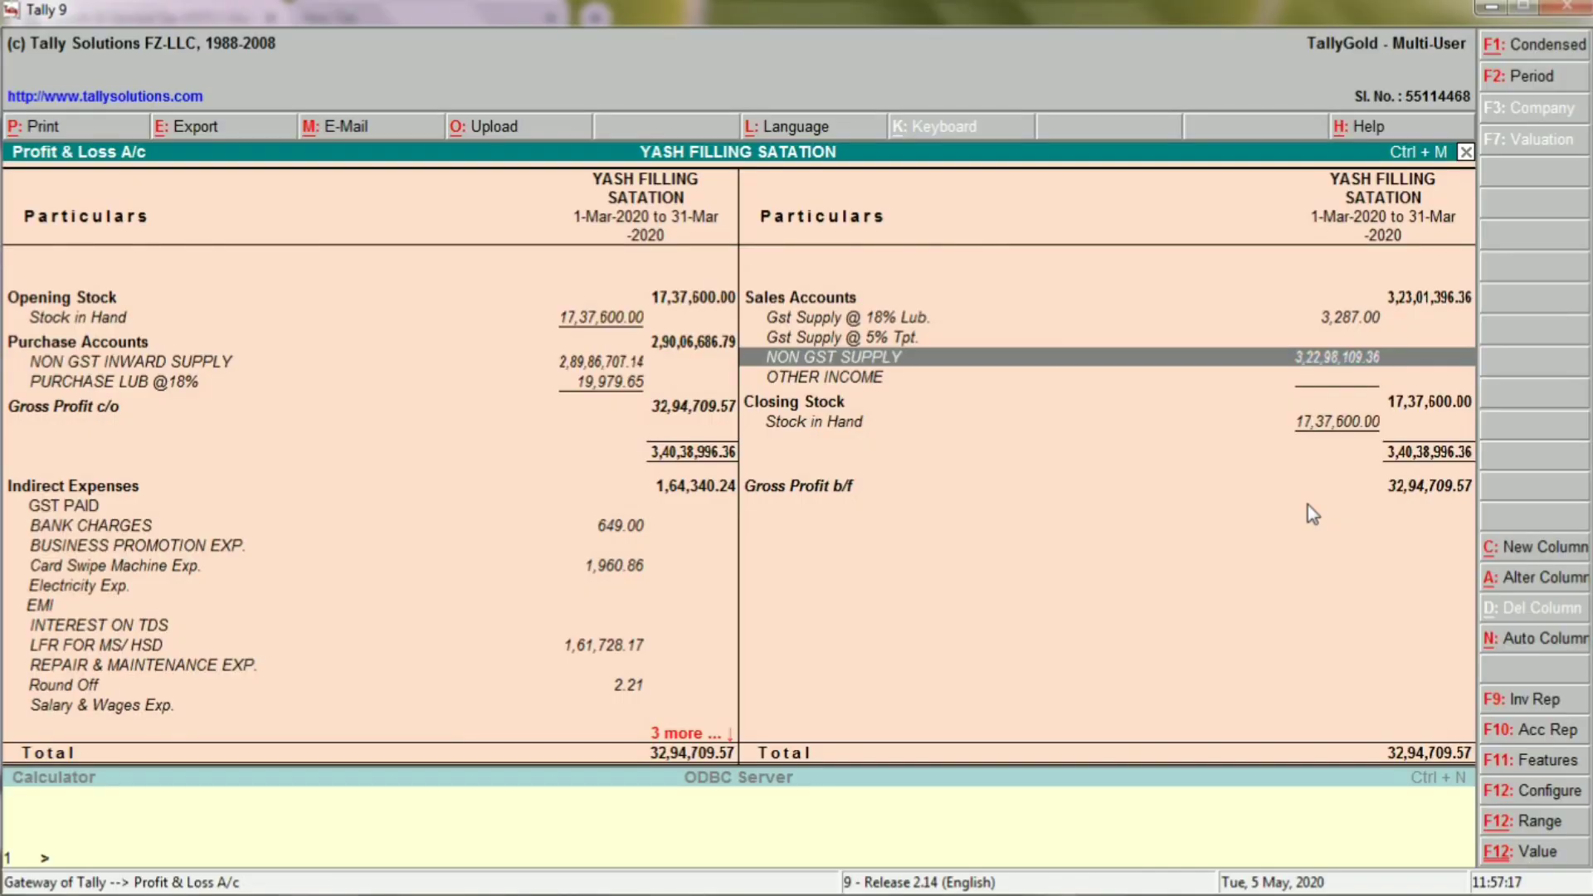
{"action": "key", "text": "alt+Tab"}
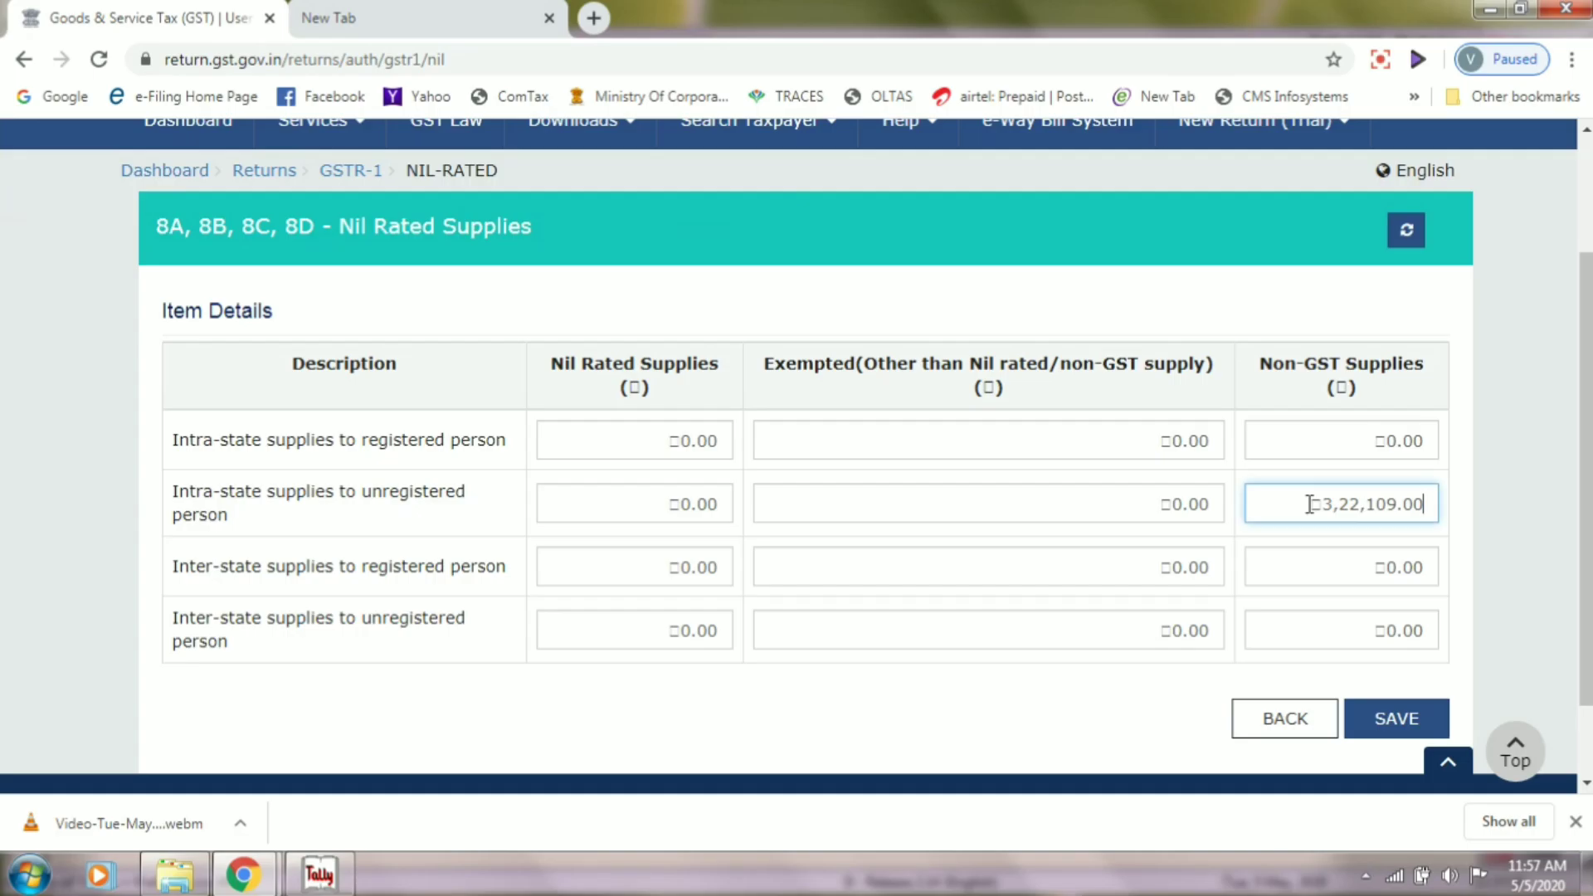
Correct the intra-state unregistered Non-GST Supplies amount to 32298109.
{"action": "left_click", "coordinate": [1309, 504]}
{"action": "key", "text": "BackSpace"}
{"action": "key", "text": "BackSpace"}
{"action": "key", "text": "BackSpace"}
{"action": "key", "text": "BackSpace"}
{"action": "key", "text": "BackSpace"}
{"action": "key", "text": "BackSpace"}
{"action": "type", "text": "98109"}
Check the NON GST SUPPLY figure in Tally and complete the portal's intra-state unregistered Non-GST amount as 32298109.36.
{"action": "key", "text": "alt+Tab"}
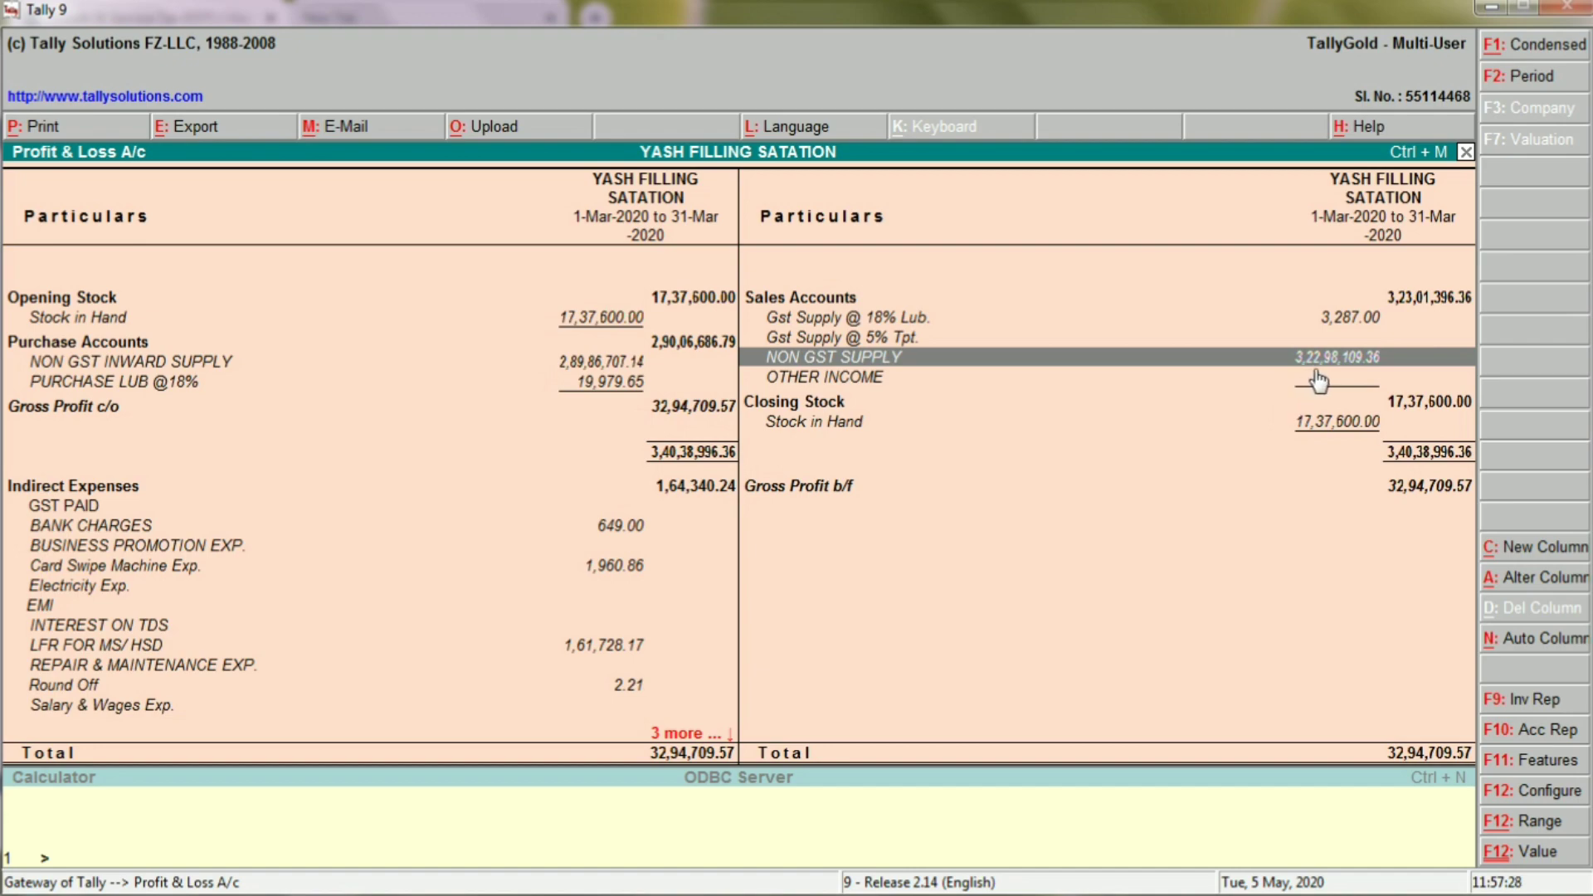
{"action": "key", "text": "alt+Tab"}
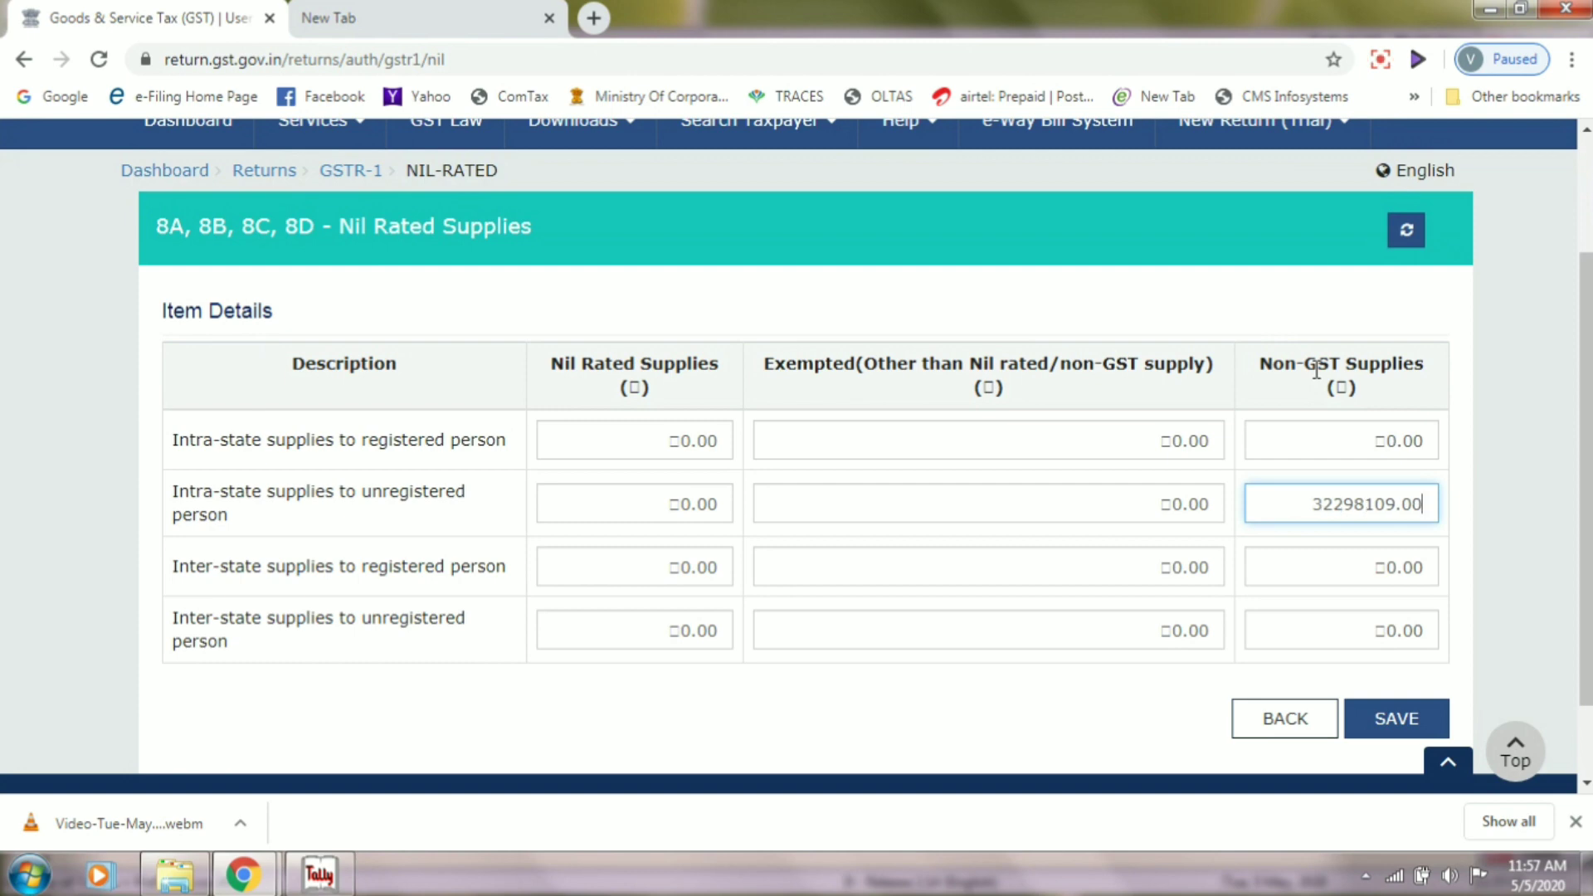
{"action": "key", "text": "BackSpace"}
{"action": "key", "text": "BackSpace"}
{"action": "type", "text": "36"}
{"action": "left_click", "coordinate": [1348, 386]}
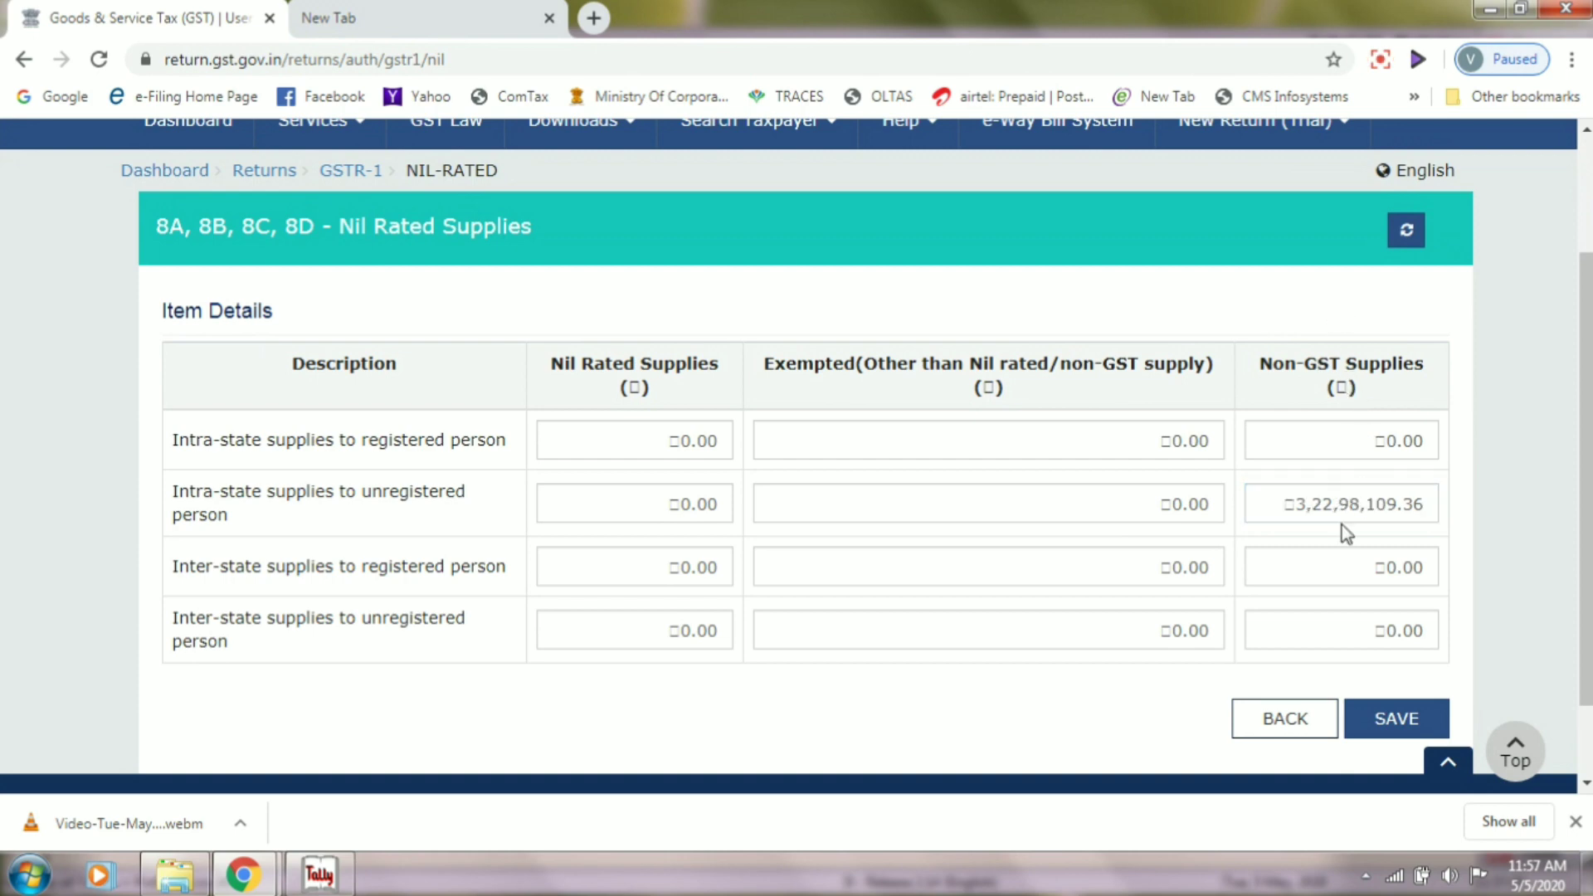
Check the intra-state unregistered Non-GST amount against NON GST SUPPLY in Tally and save the Nil Rated Supplies details on the portal.
{"action": "key", "text": "alt+Tab"}
{"action": "key", "text": "alt+Tab"}
{"action": "key", "text": "alt+Tab"}
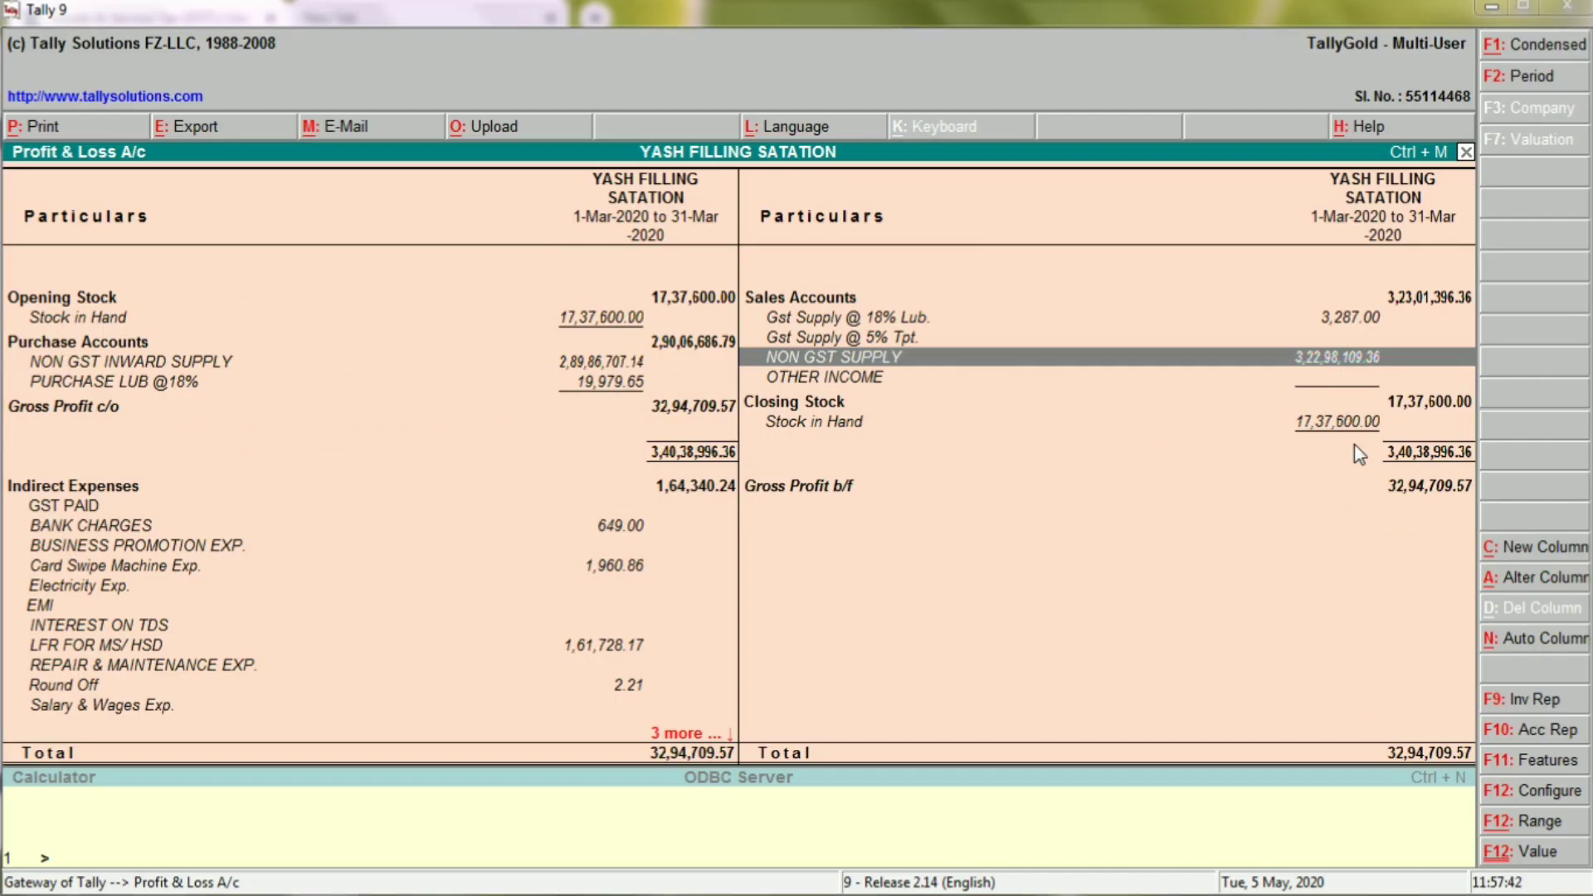
{"action": "key", "text": "alt+Tab"}
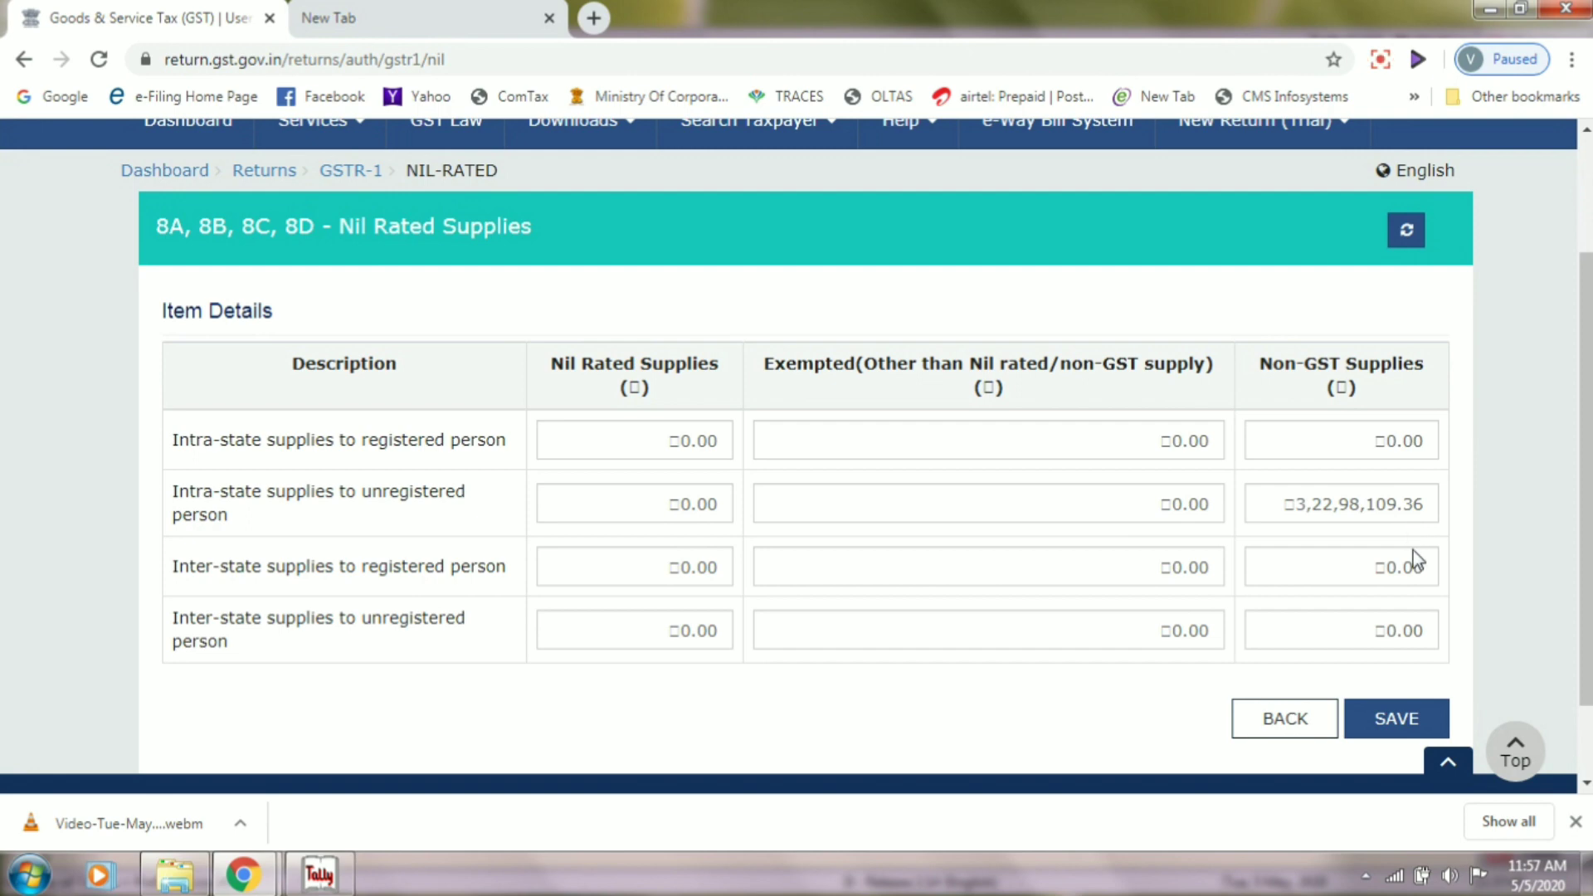
{"action": "left_click", "coordinate": [1409, 725]}
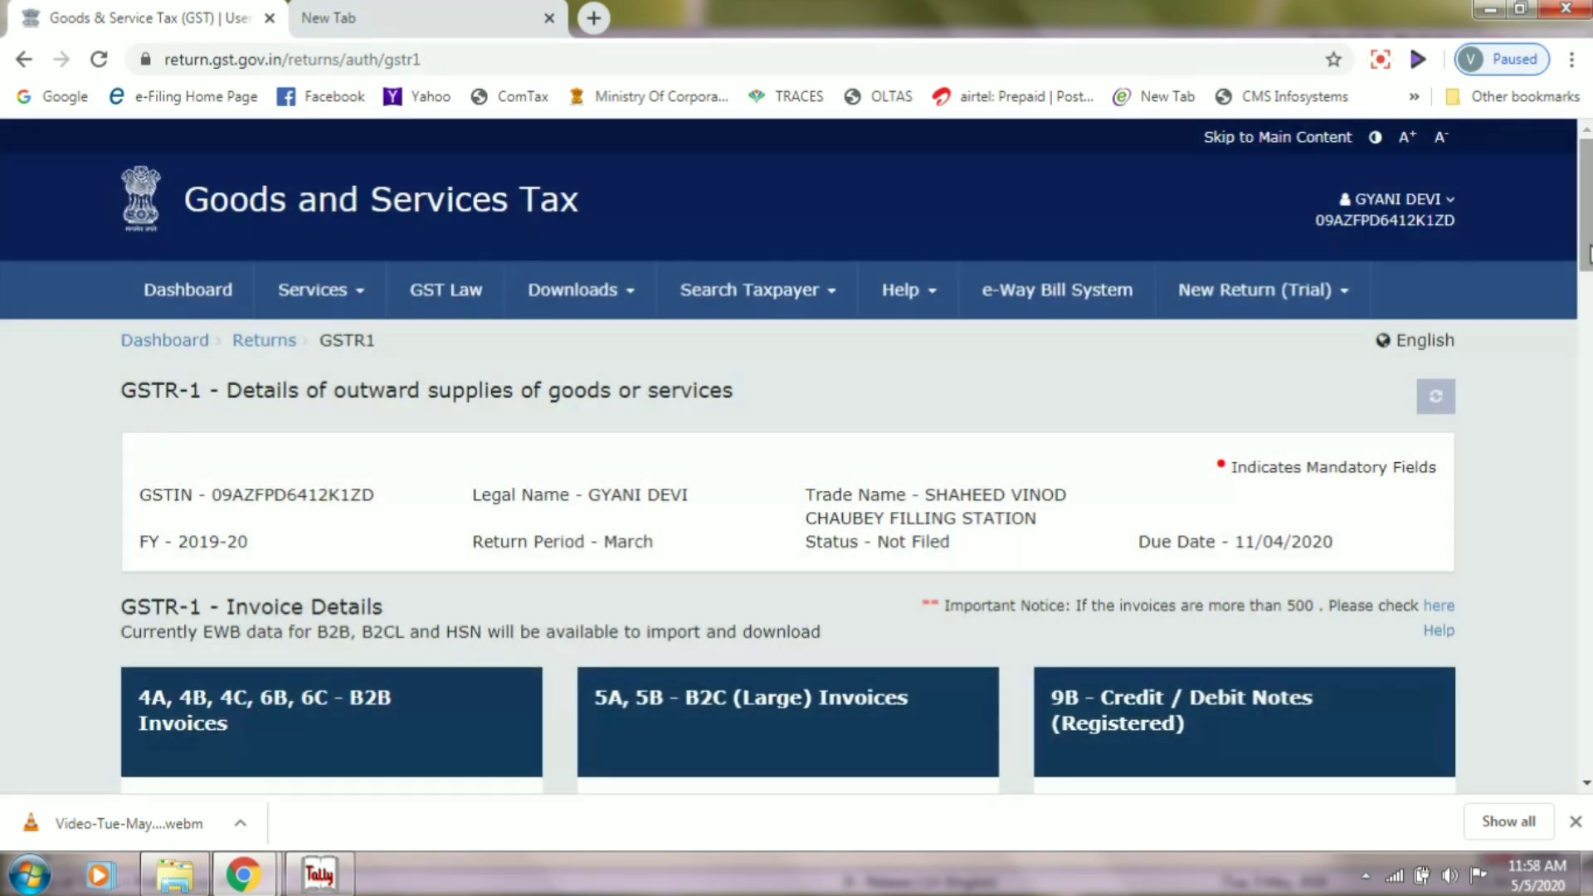
Open the 7 - B2C (Others) section of GSTR-1 and start adding a new detail entry.
{"action": "scroll", "coordinate": [1532, 405], "scroll_direction": "down", "scroll_amount": 1}
{"action": "scroll", "coordinate": [830, 456], "scroll_direction": "down", "scroll_amount": 8}
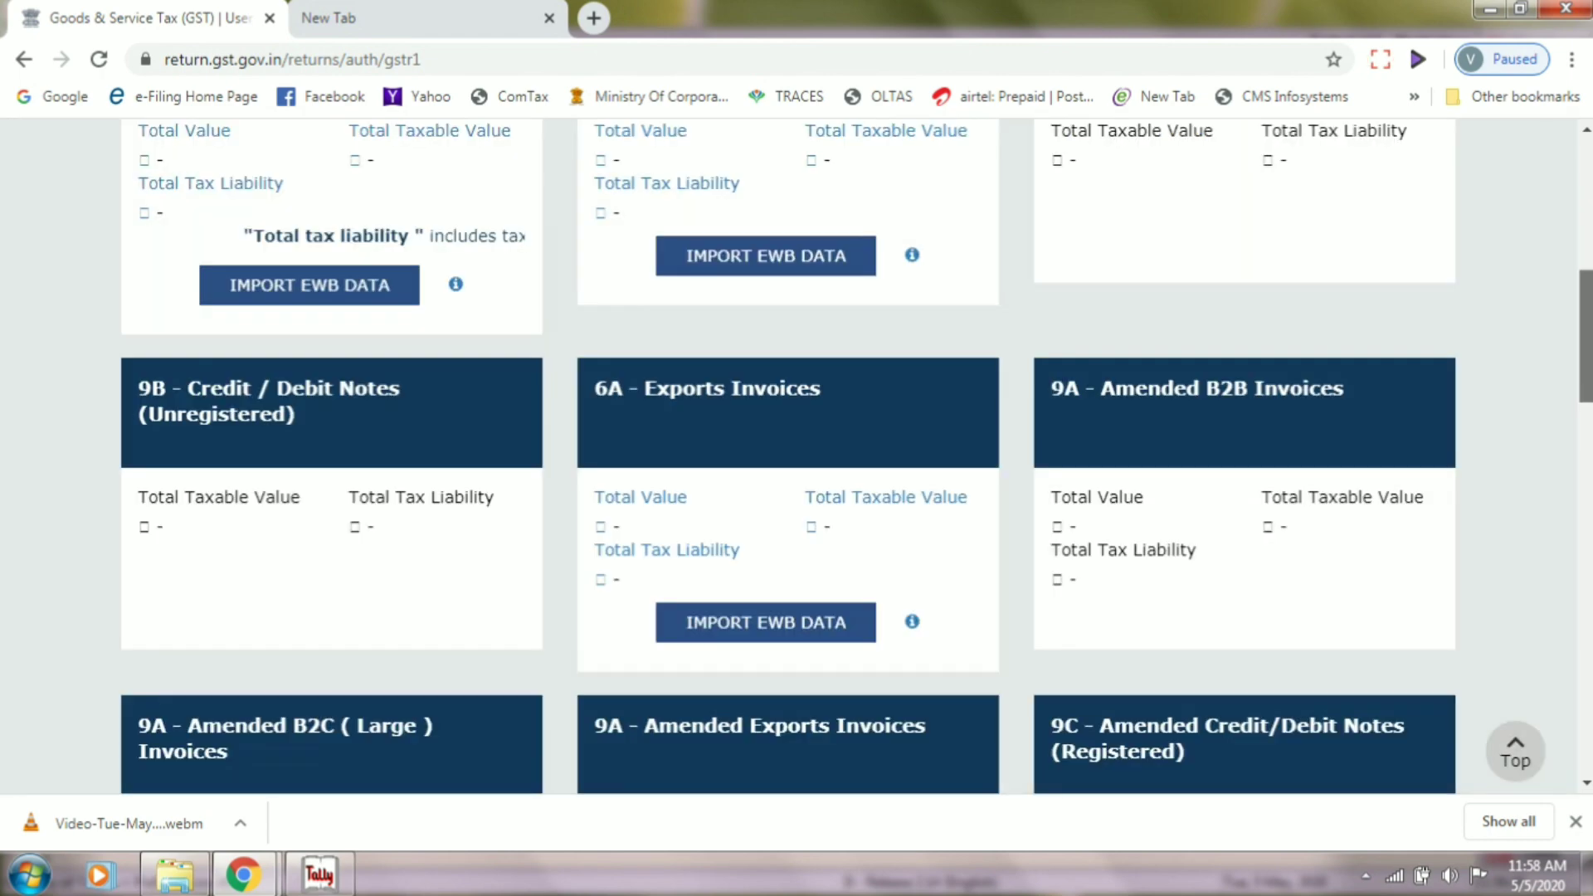
{"action": "scroll", "coordinate": [1584, 589], "scroll_direction": "down", "scroll_amount": 10}
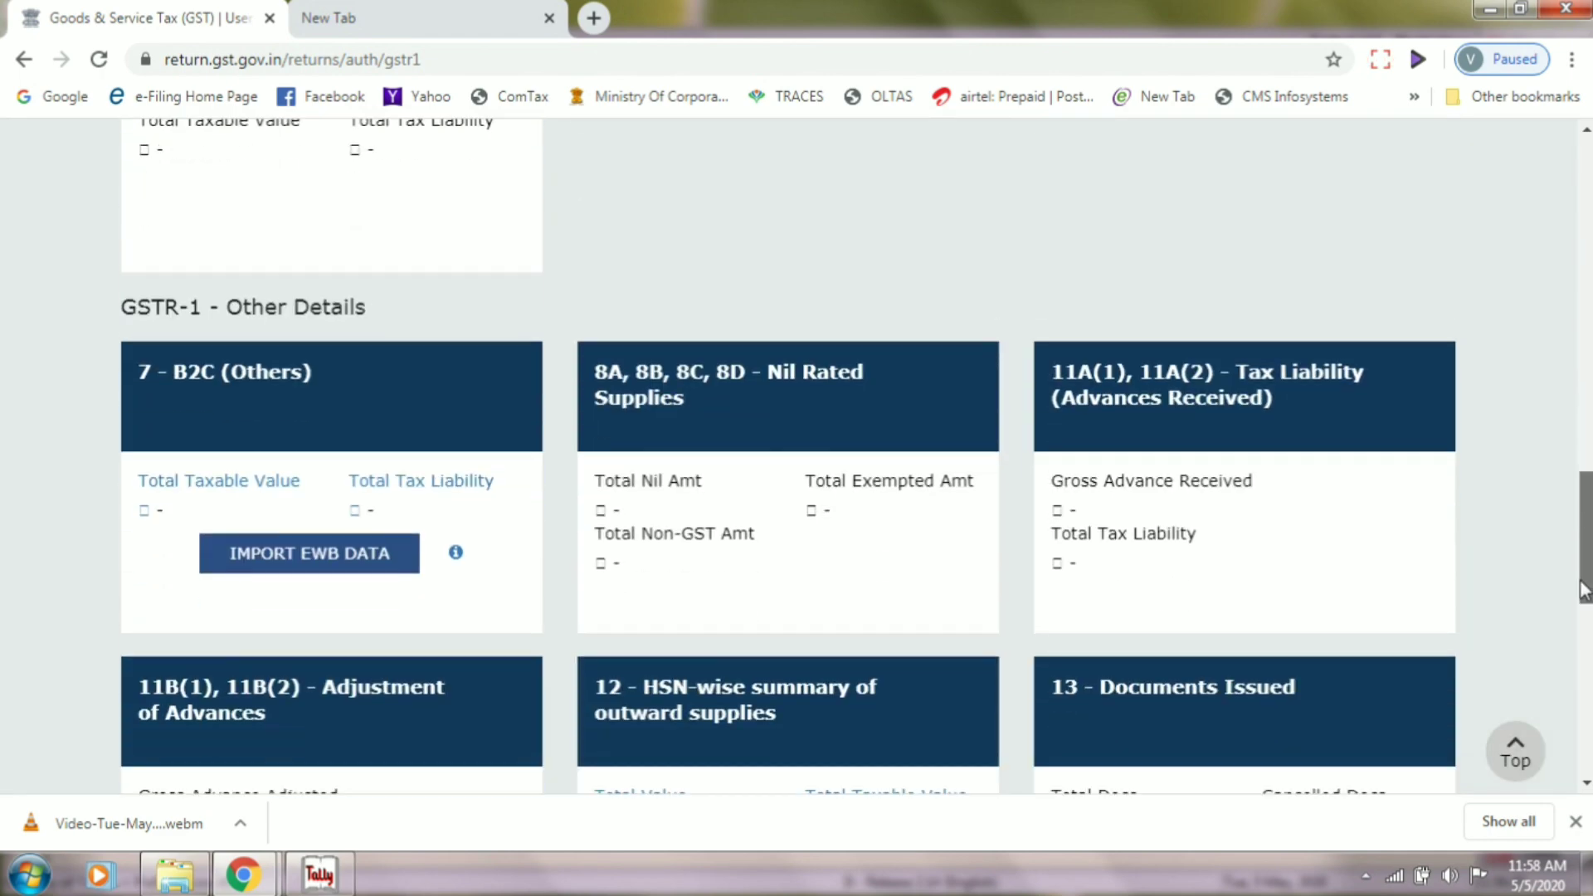
{"action": "left_click_drag", "start_coordinate": [1584, 589], "coordinate": [1580, 619]}
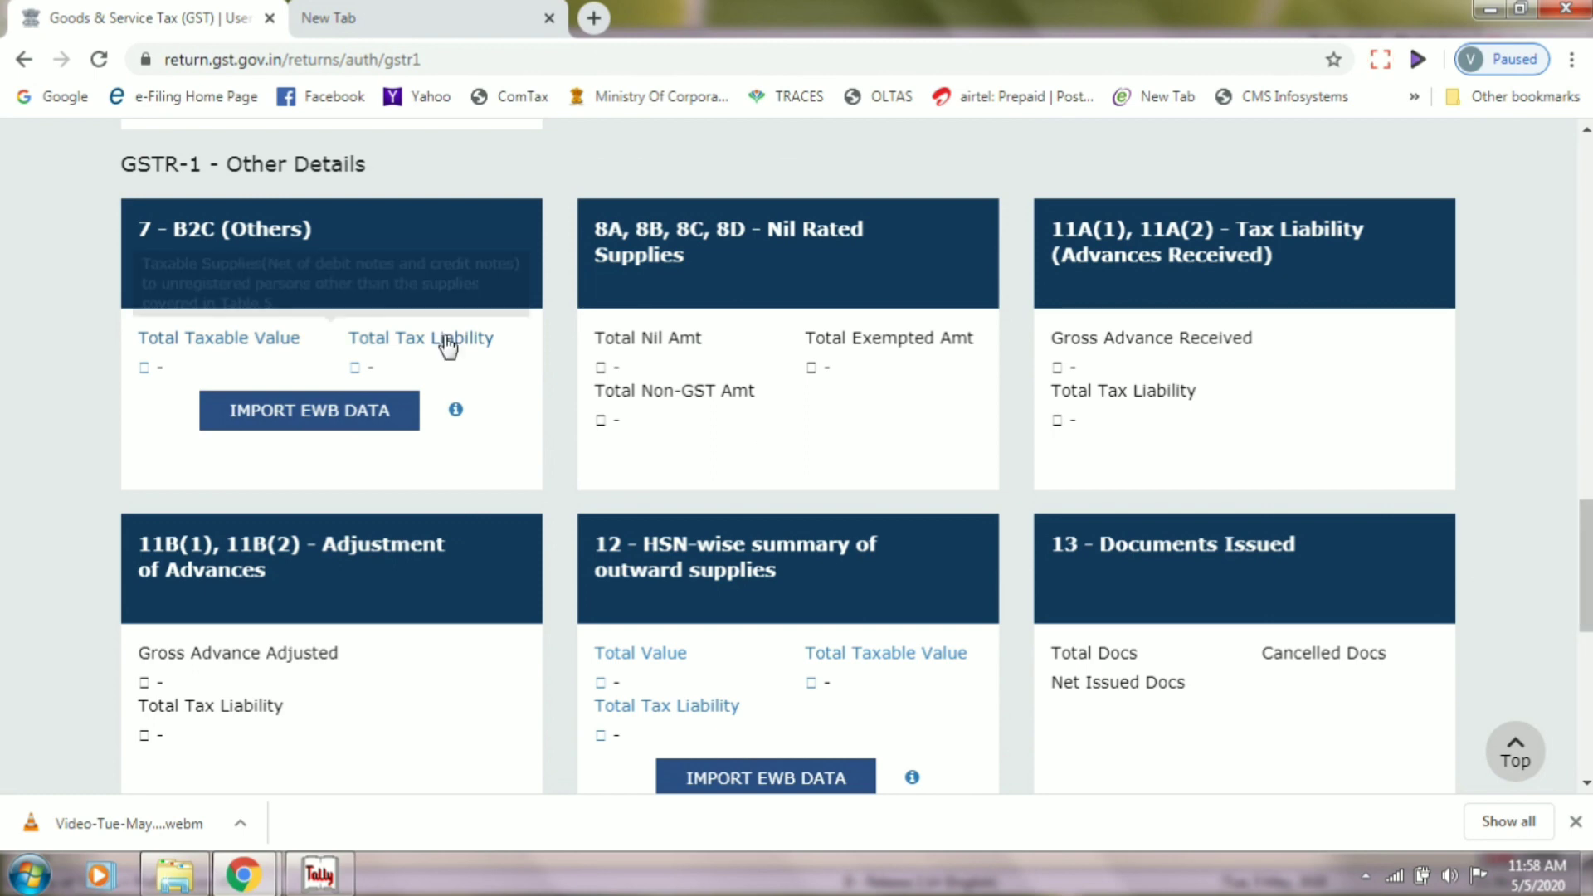
{"action": "mouse_move", "coordinate": [249, 261]}
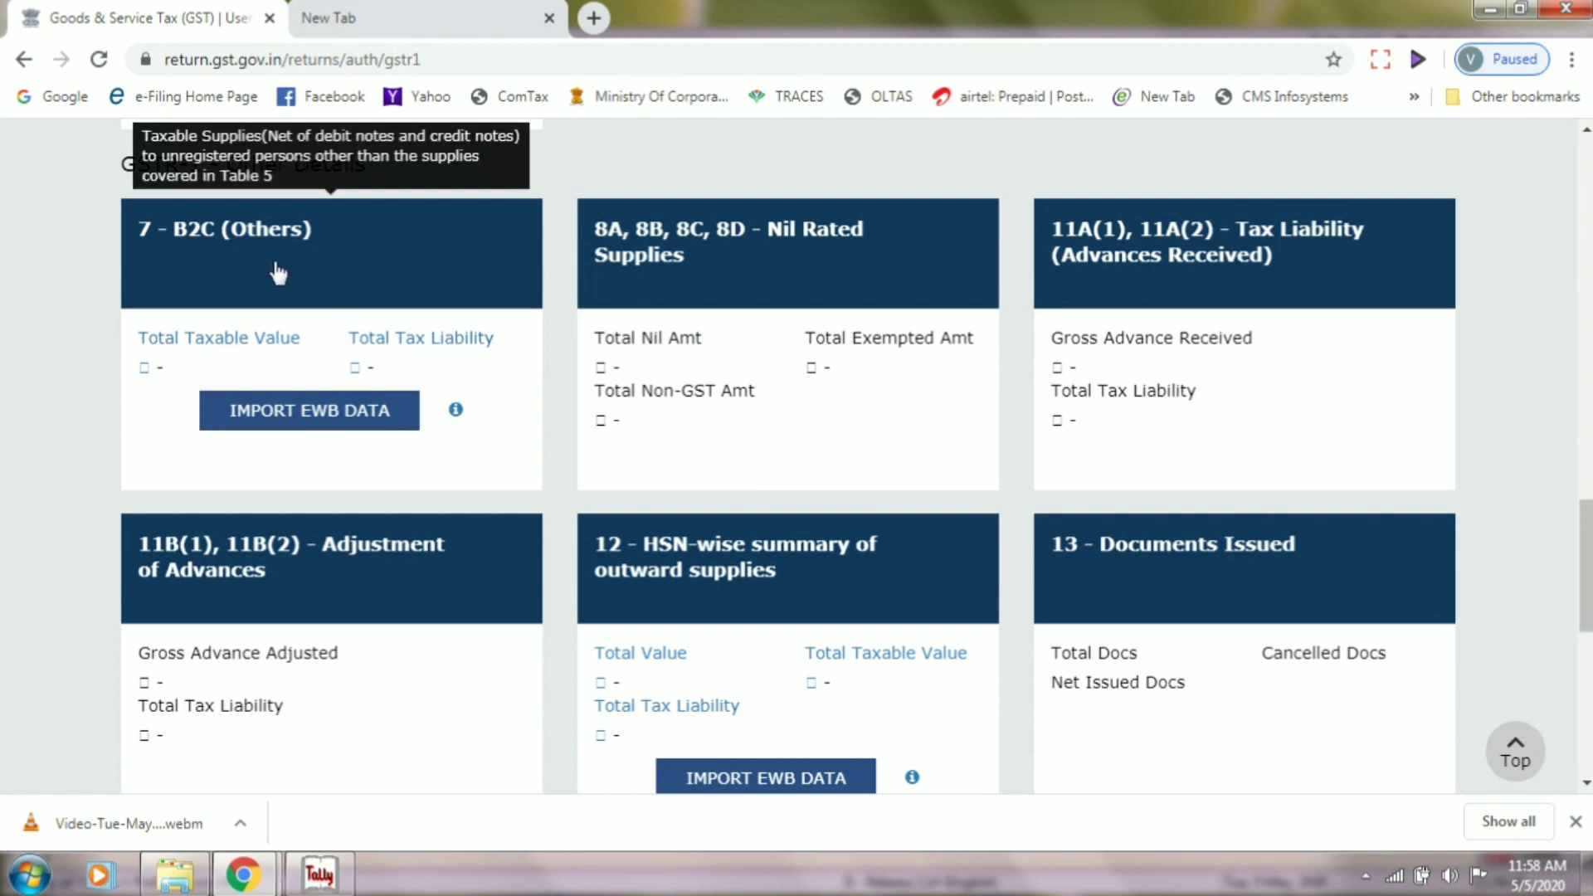
{"action": "left_click", "coordinate": [274, 262]}
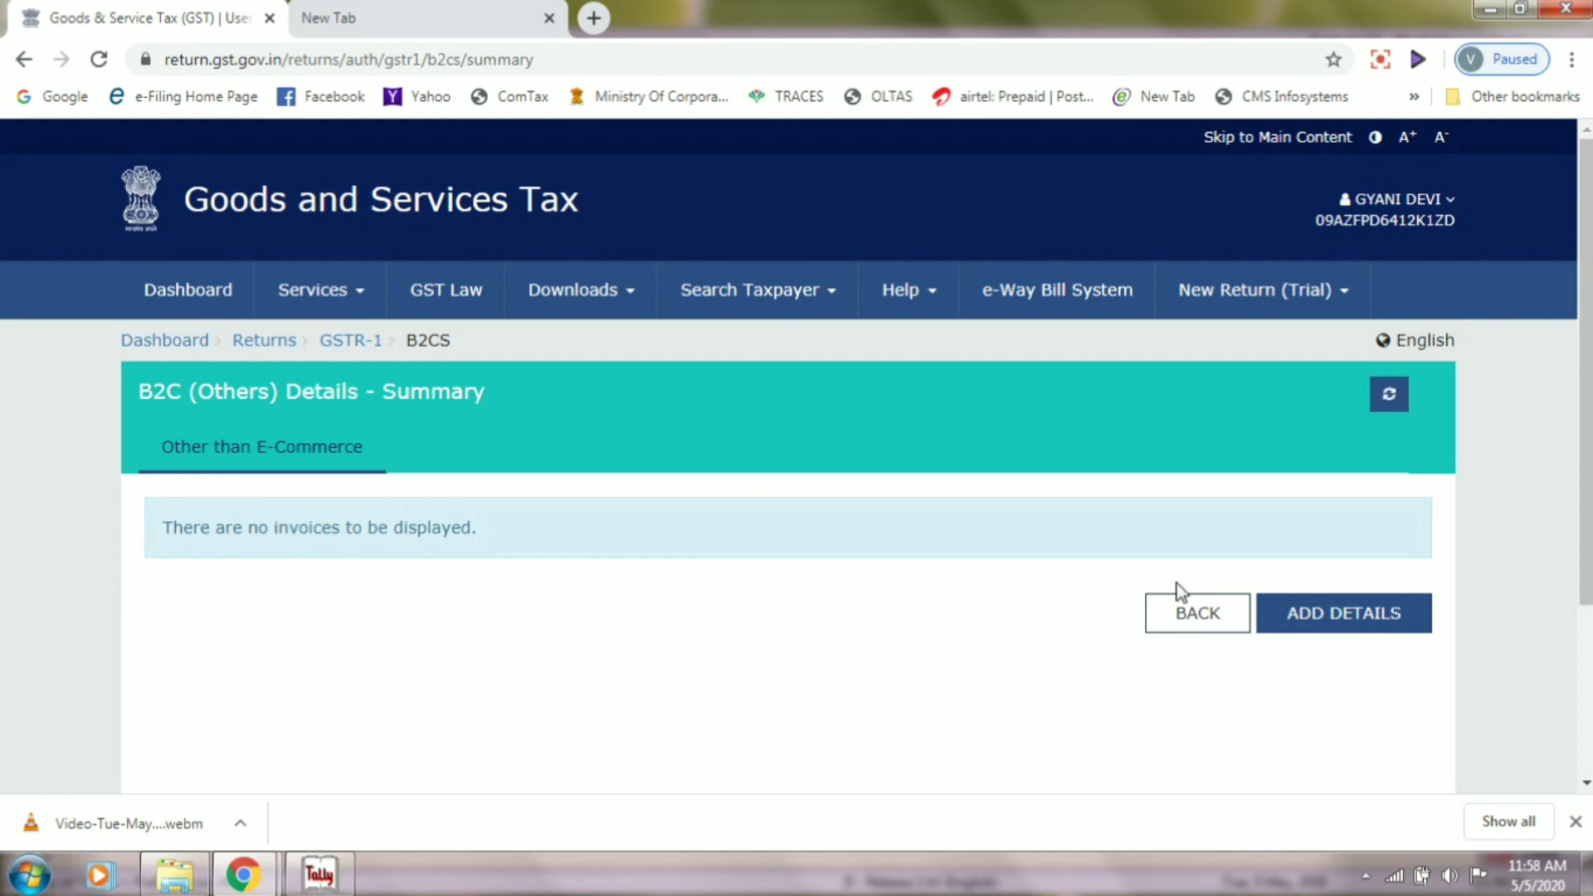
{"action": "left_click", "coordinate": [1323, 618]}
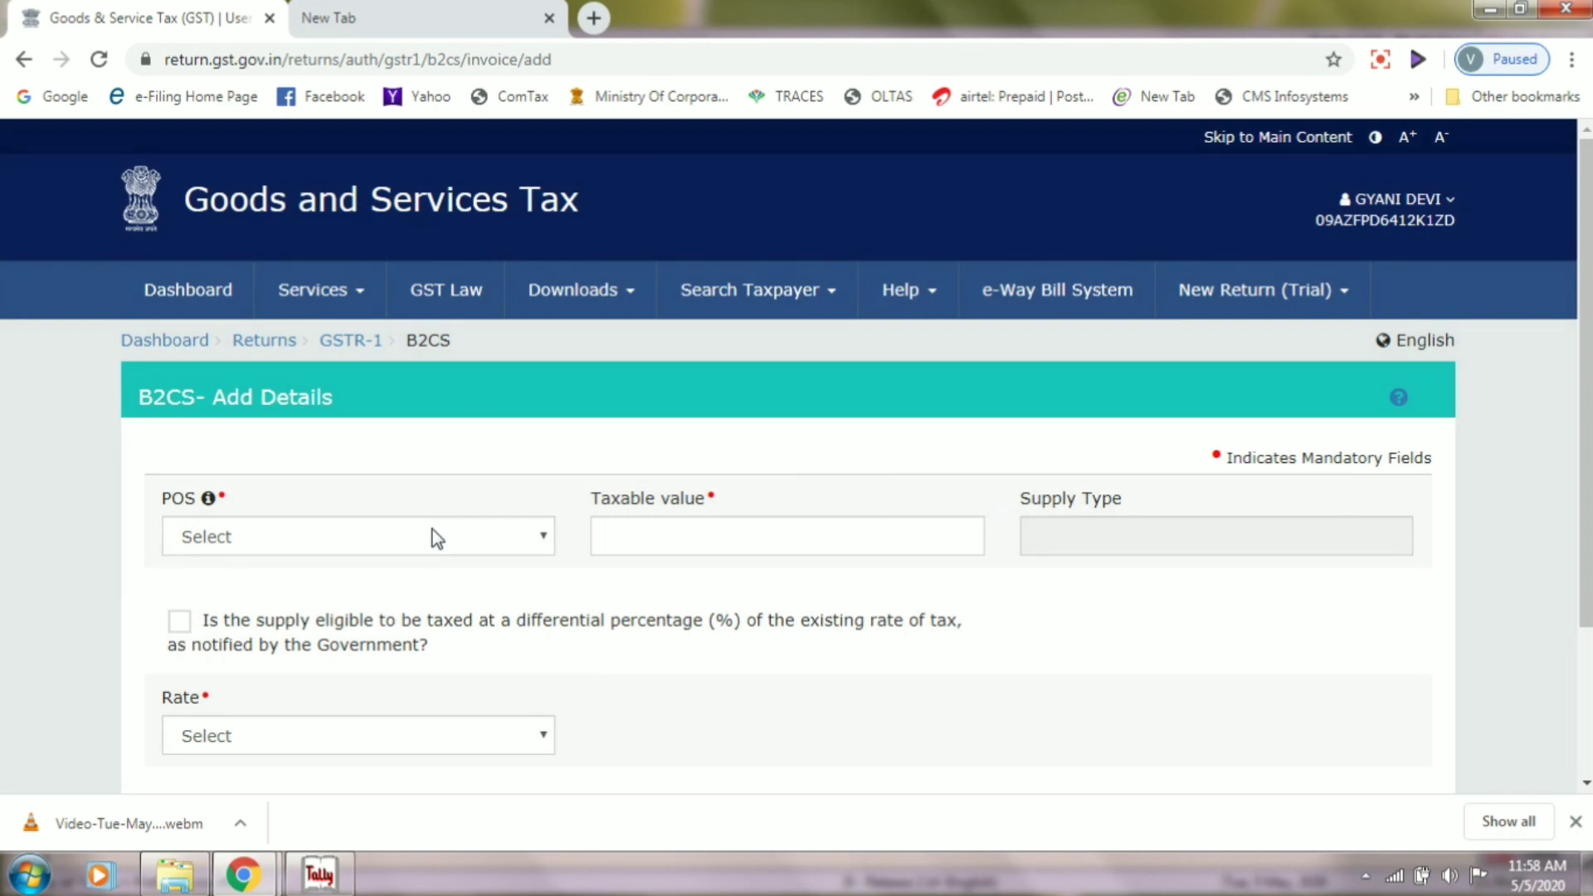
Set the place of supply for the B2CS entry to 09-Uttar Pradesh.
{"action": "left_click", "coordinate": [431, 536]}
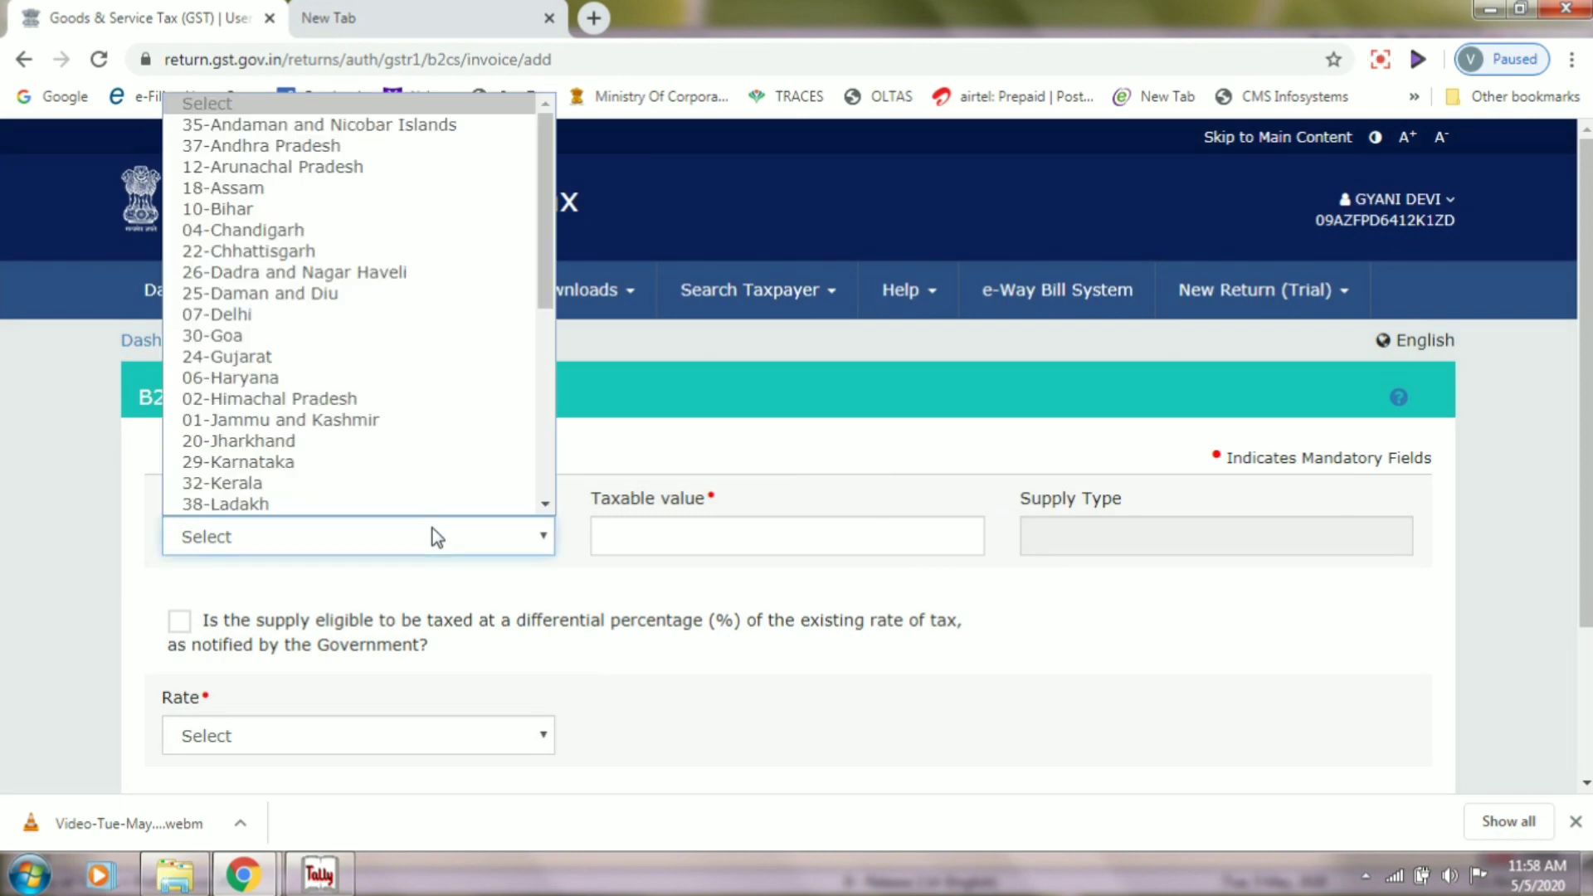
{"action": "scroll", "coordinate": [441, 490], "scroll_direction": "down", "scroll_amount": 1}
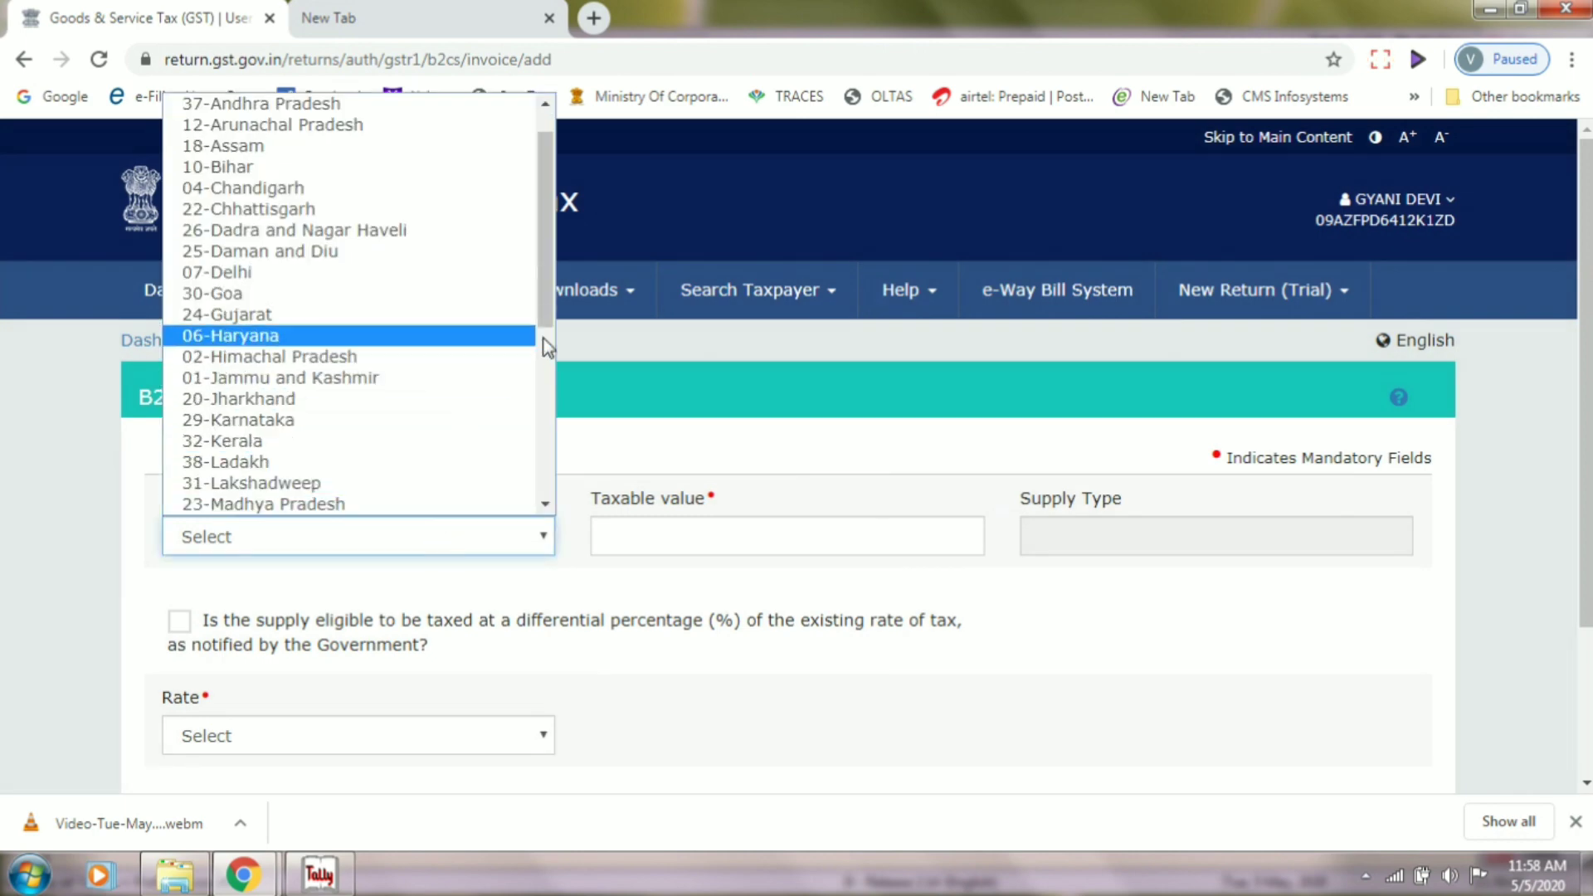
{"action": "left_click_drag", "start_coordinate": [548, 313], "coordinate": [1511, 380]}
{"action": "scroll", "coordinate": [1511, 380], "scroll_direction": "down", "scroll_amount": 3}
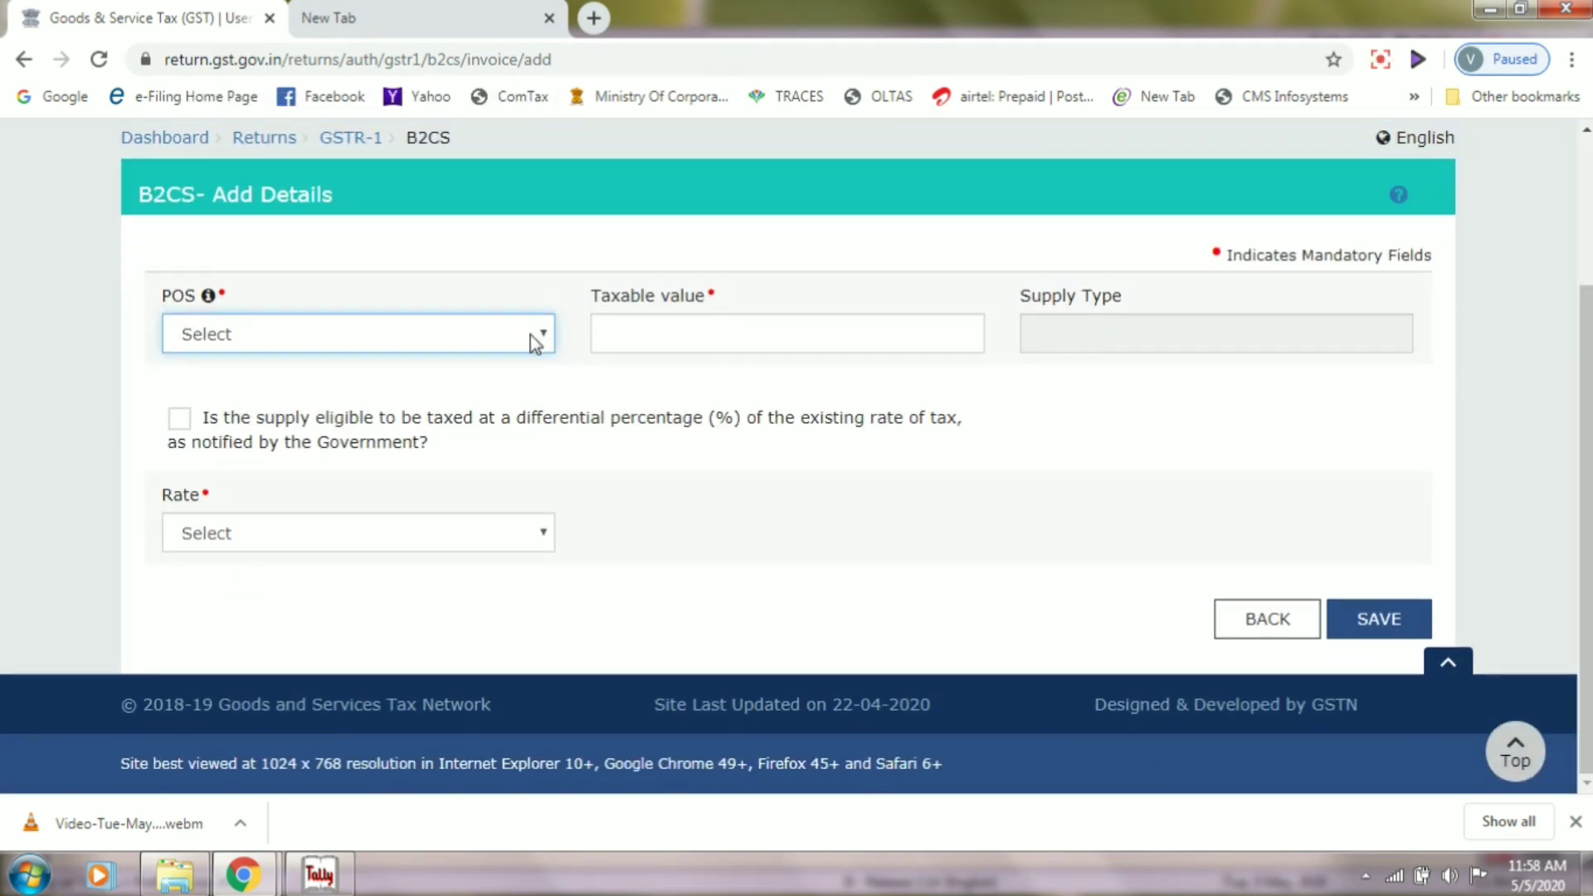
{"action": "left_click", "coordinate": [535, 340]}
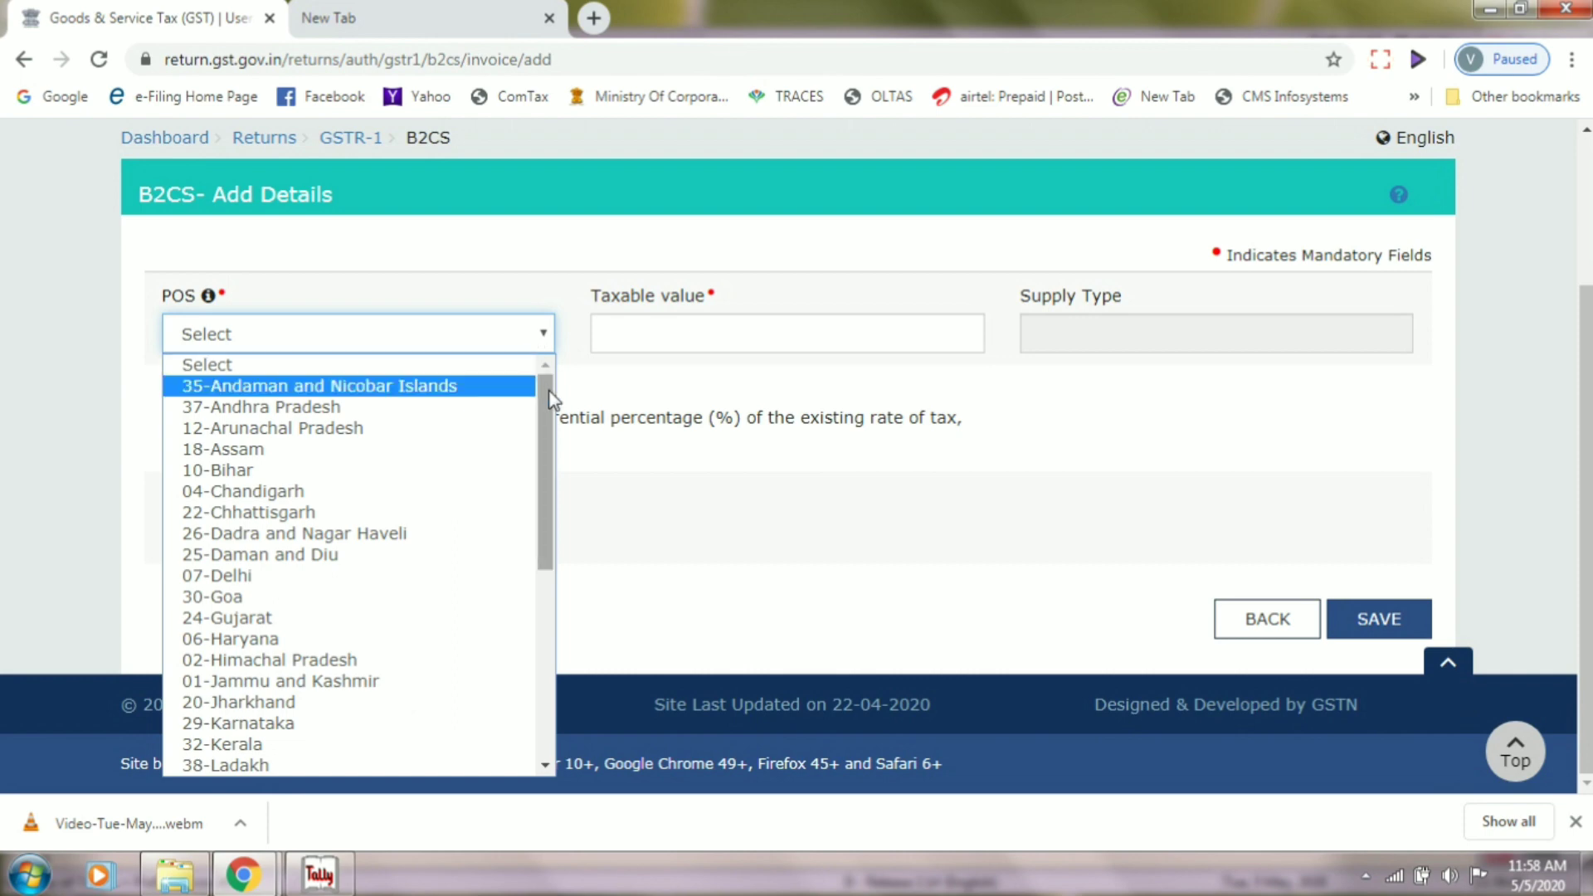
{"action": "left_click_drag", "start_coordinate": [552, 405], "coordinate": [533, 595]}
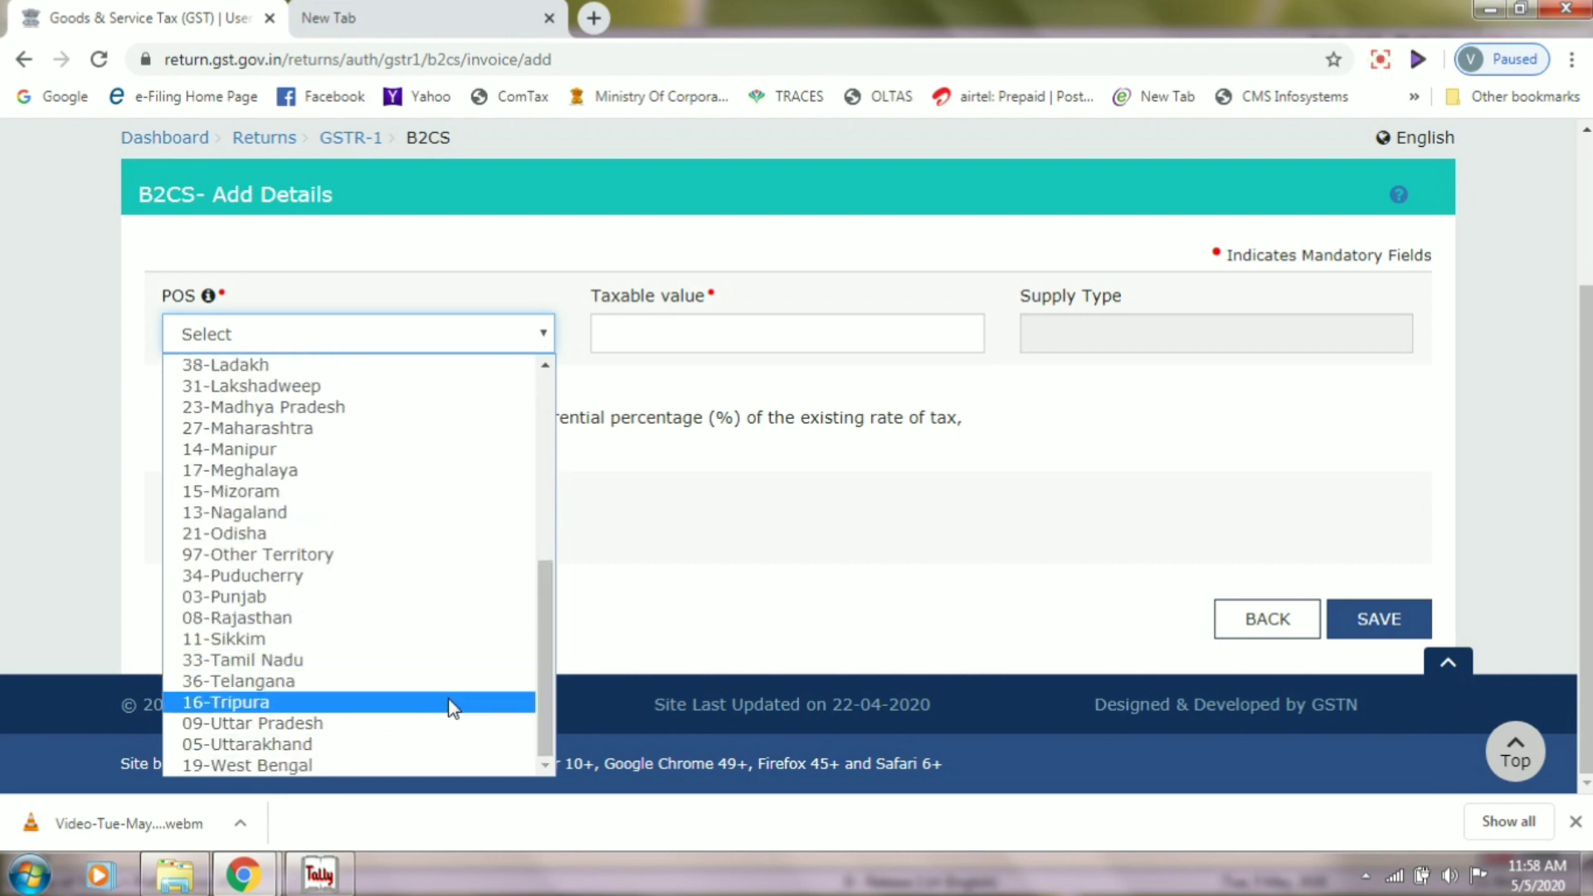
{"action": "left_click", "coordinate": [437, 725]}
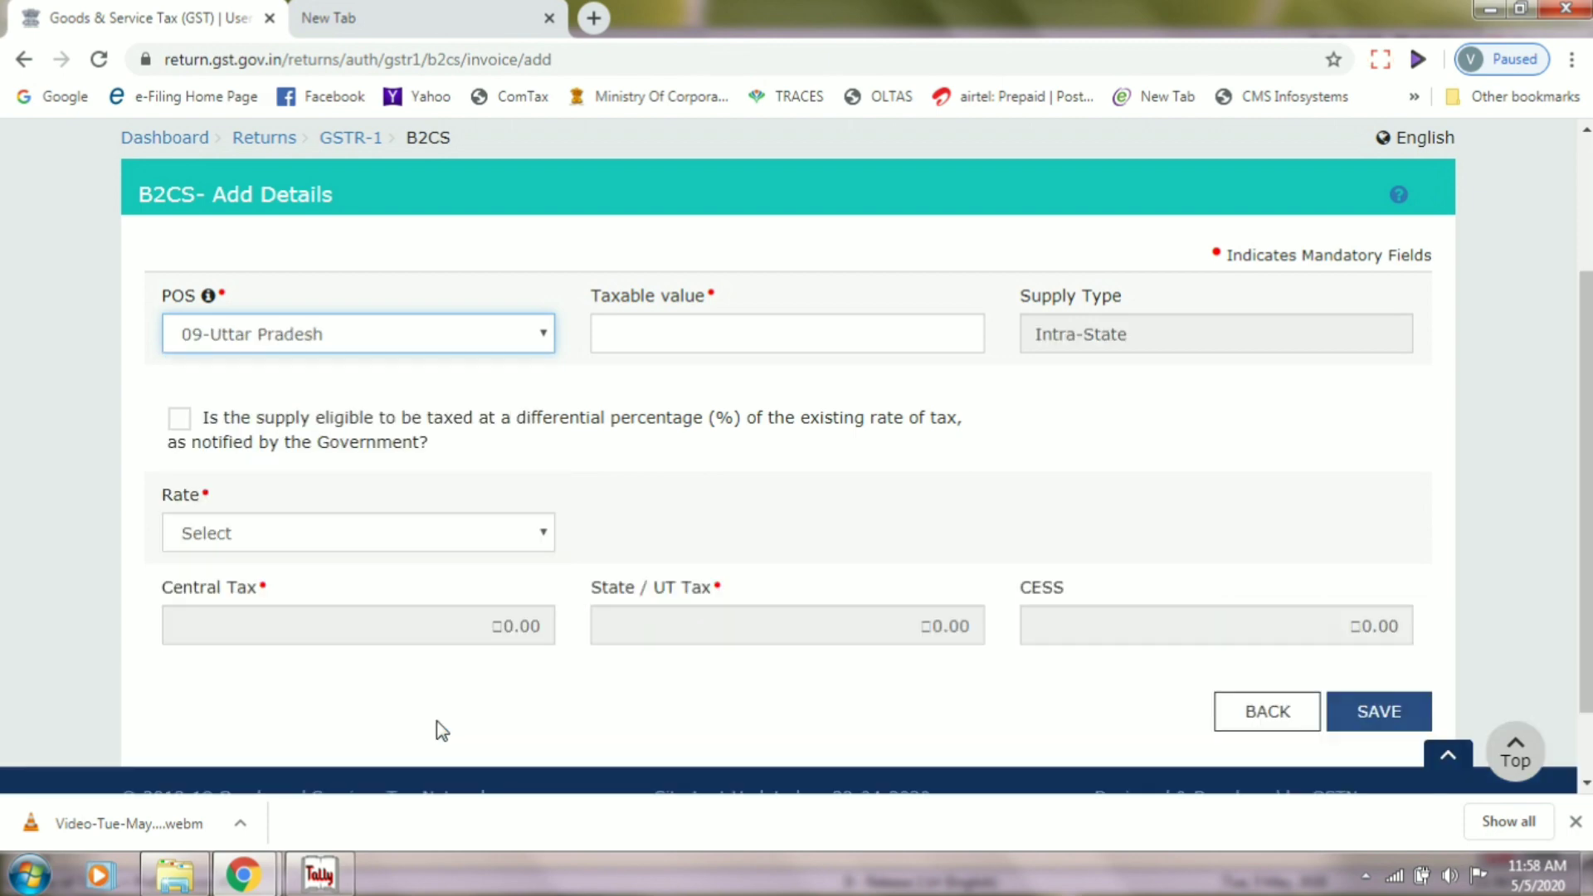
Switch to Tally and examine the Gst Supply @ 18% Lub. account under Sales Accounts for the taxable value.
{"action": "left_click", "coordinate": [706, 331]}
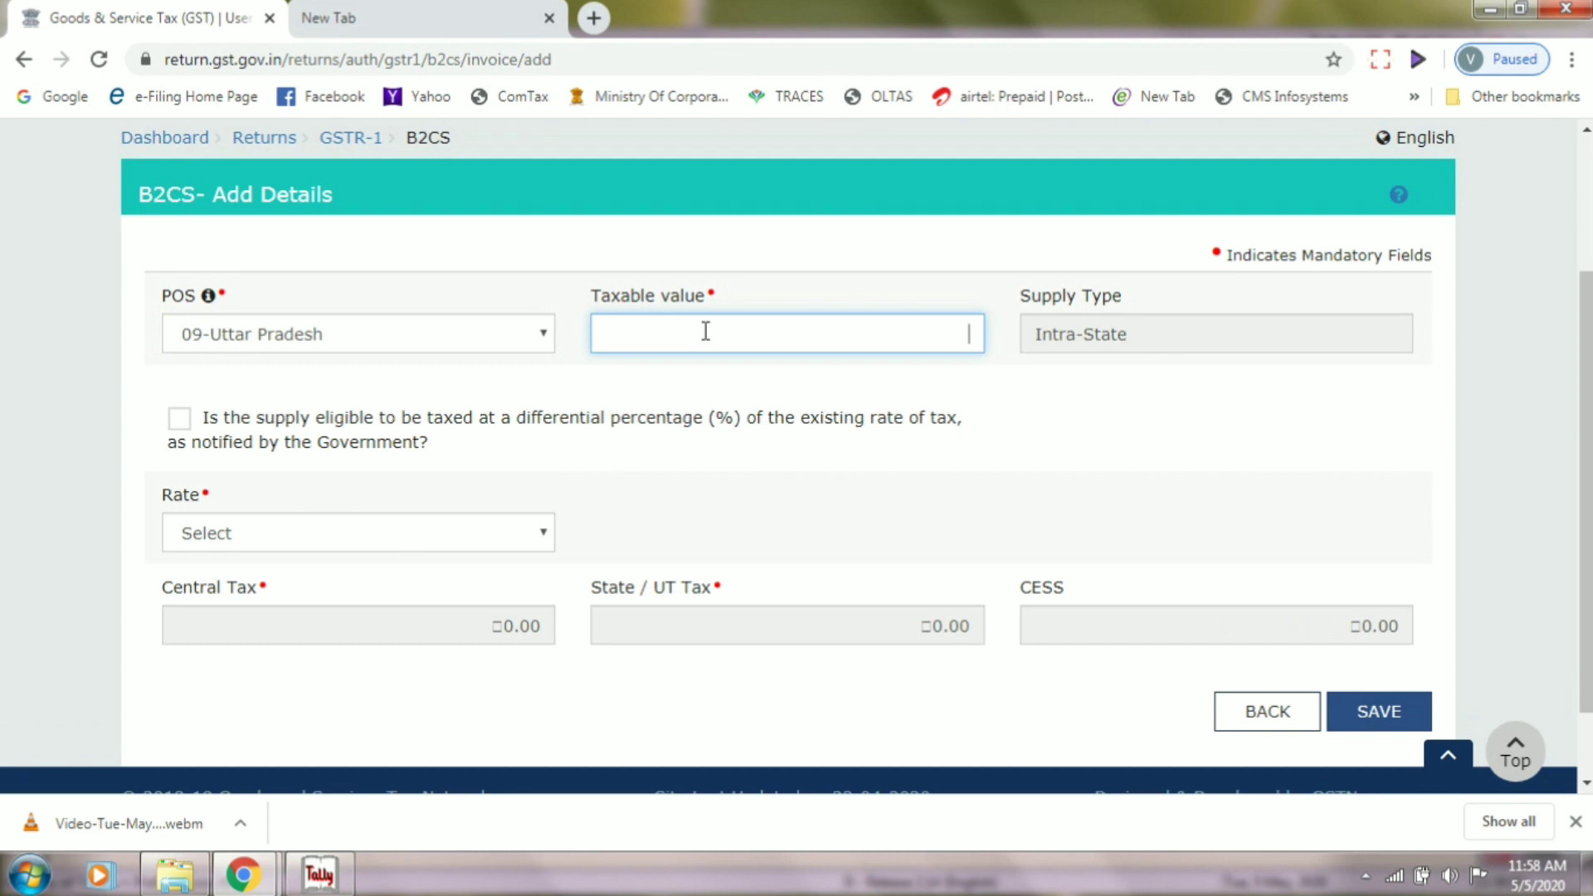
{"action": "key", "text": "alt+Tab"}
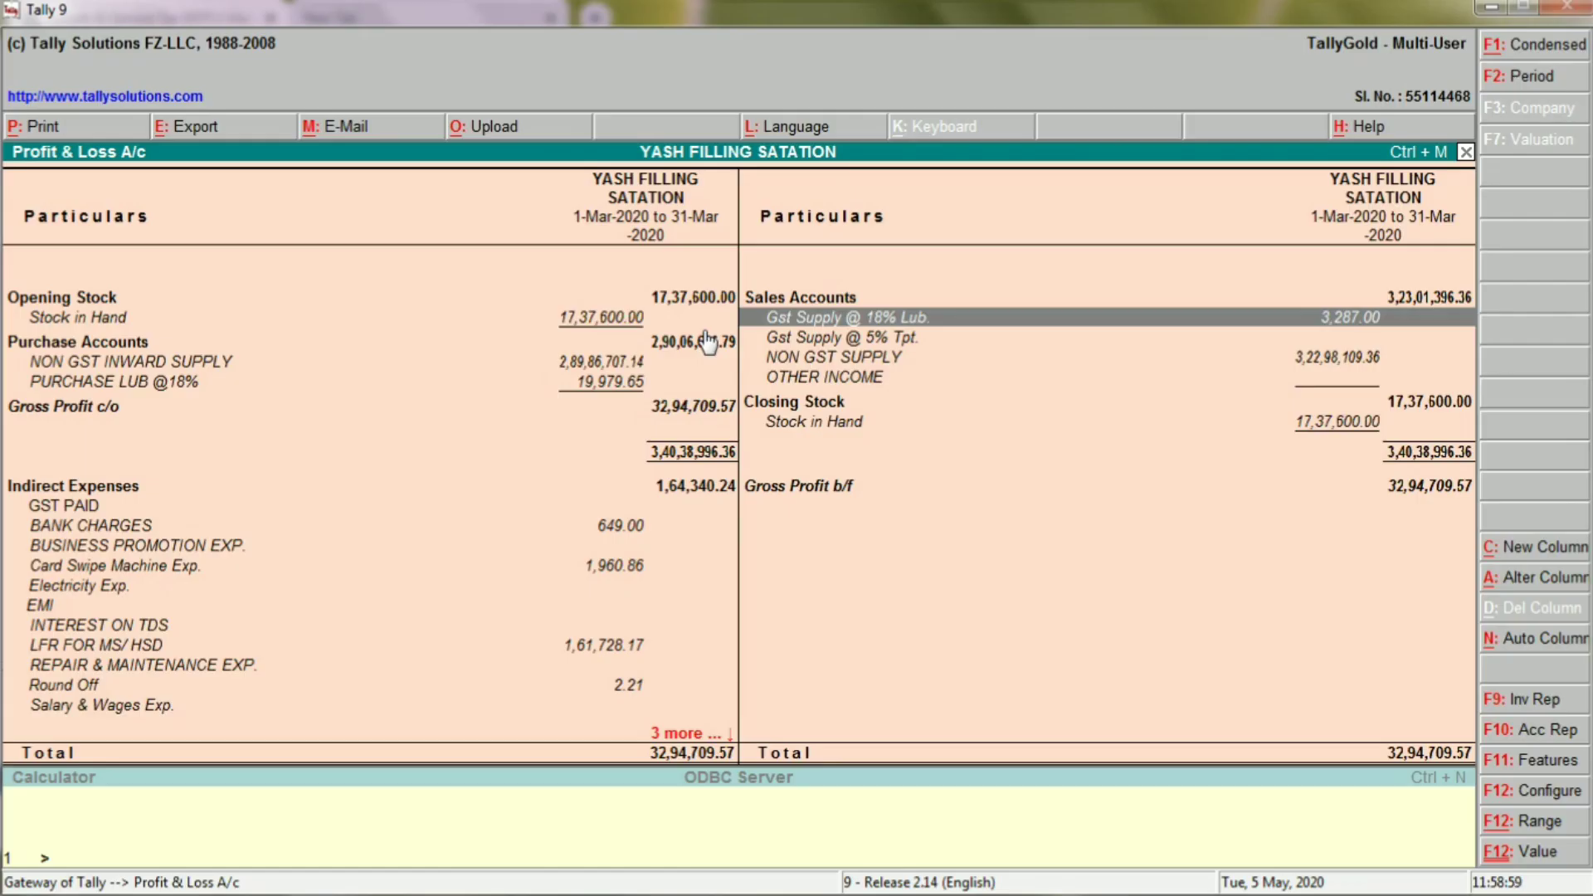
{"action": "key", "text": "Up"}
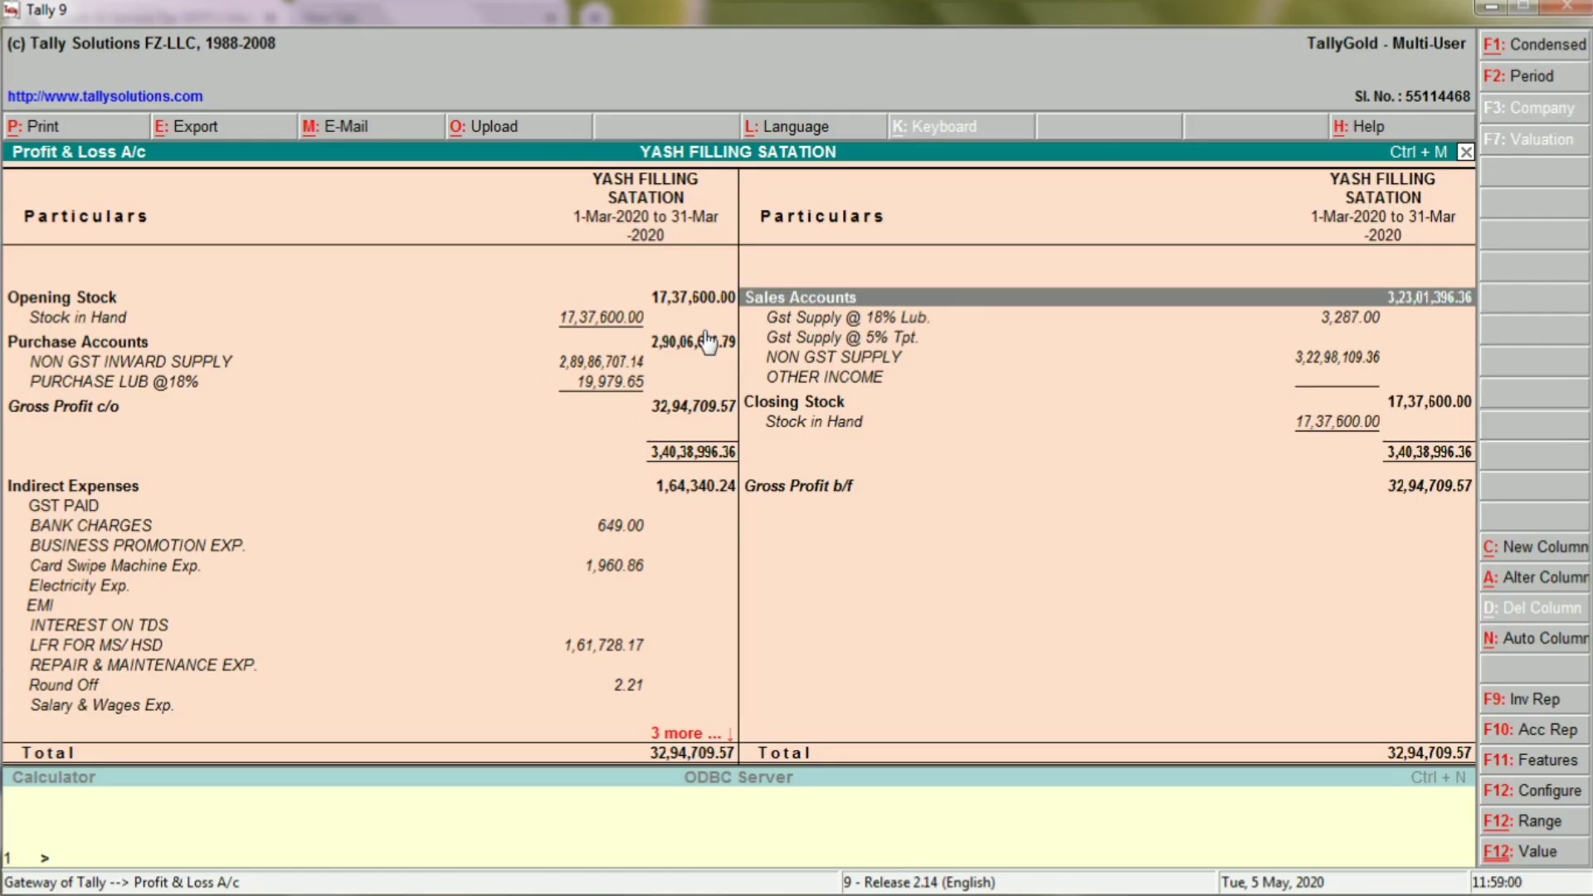
{"action": "key", "text": "Down"}
{"action": "key", "text": "Down"}
{"action": "key", "text": "Down"}
{"action": "key", "text": "Up"}
{"action": "key", "text": "Up"}
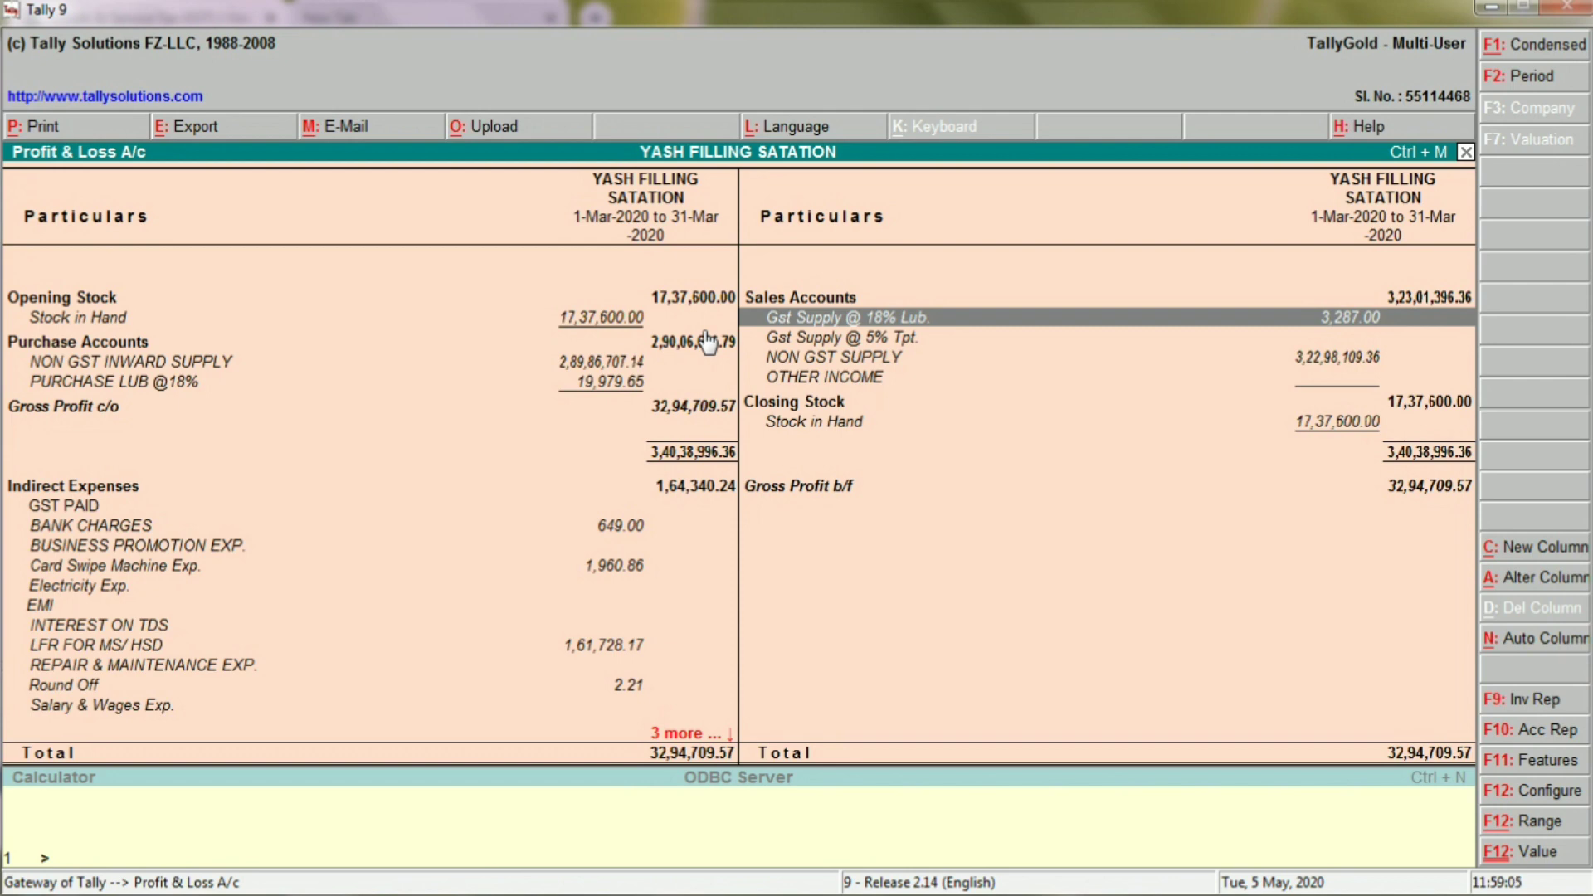
Open the March journal voucher behind Gst Supply @ 18% Lub. and check its credit amount.
{"action": "key", "text": "Return"}
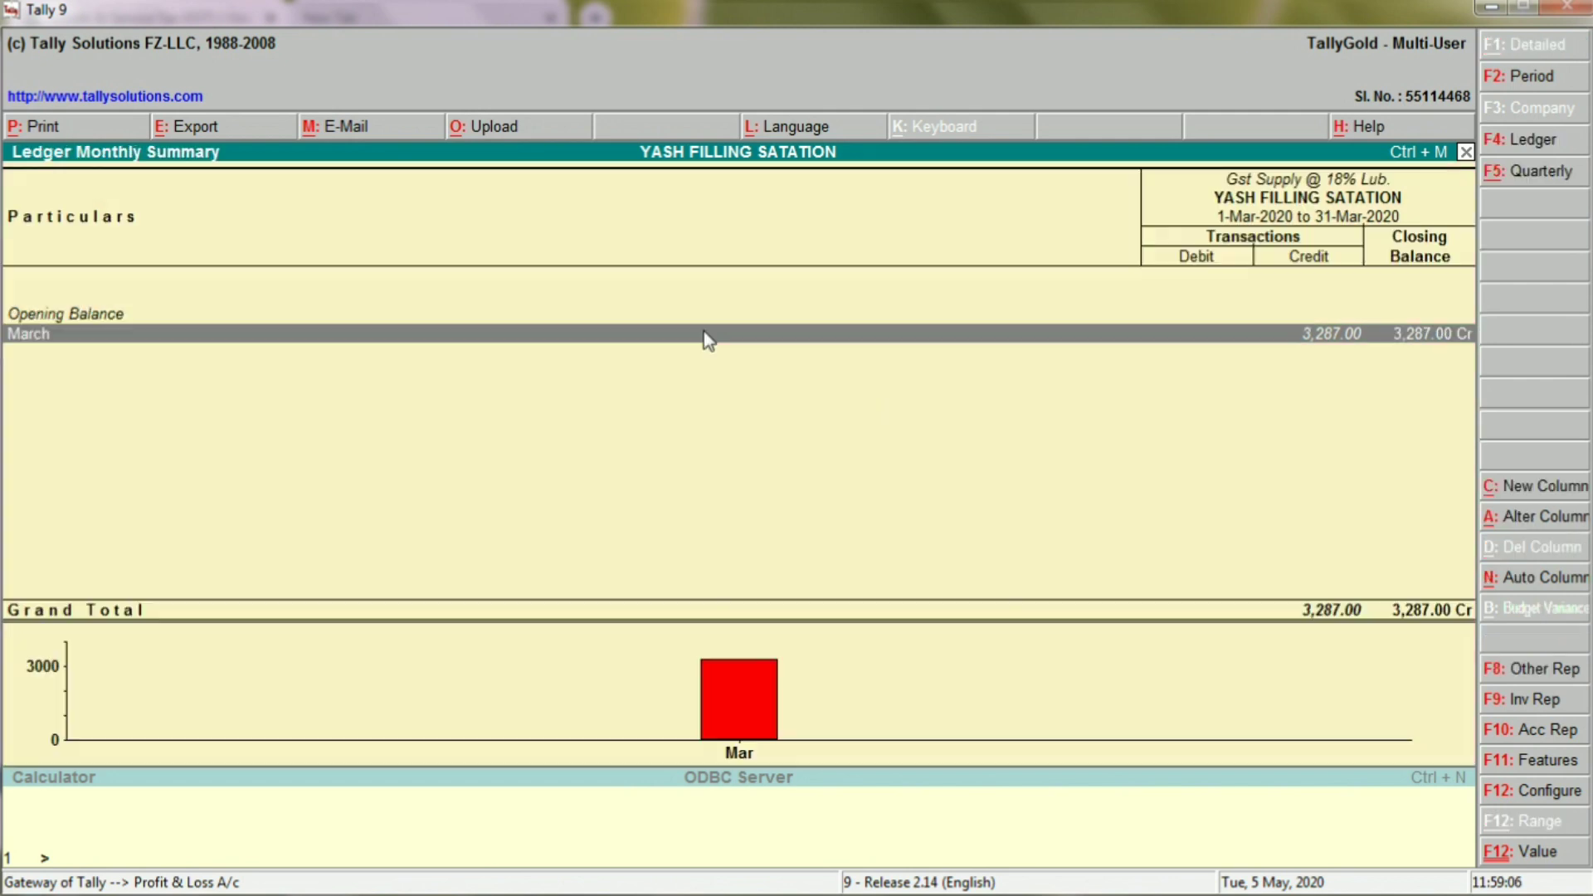
{"action": "key", "text": "Return"}
{"action": "key", "text": "Return"}
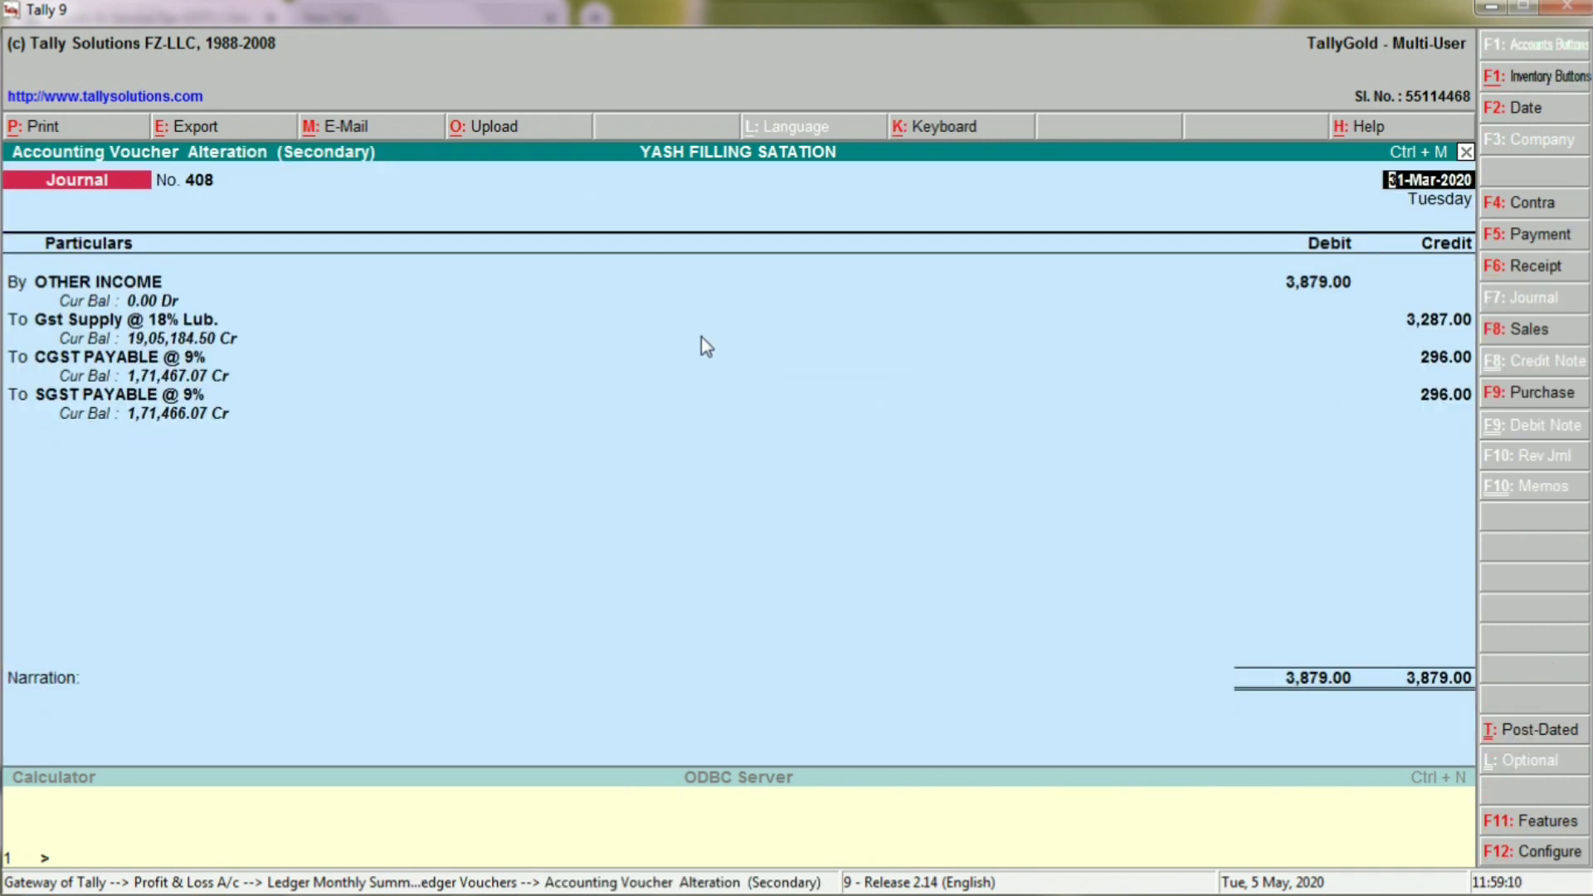
{"action": "key", "text": "Return"}
{"action": "key", "text": "Return"}
{"action": "key", "text": "Return"}
{"action": "key", "text": "Return"}
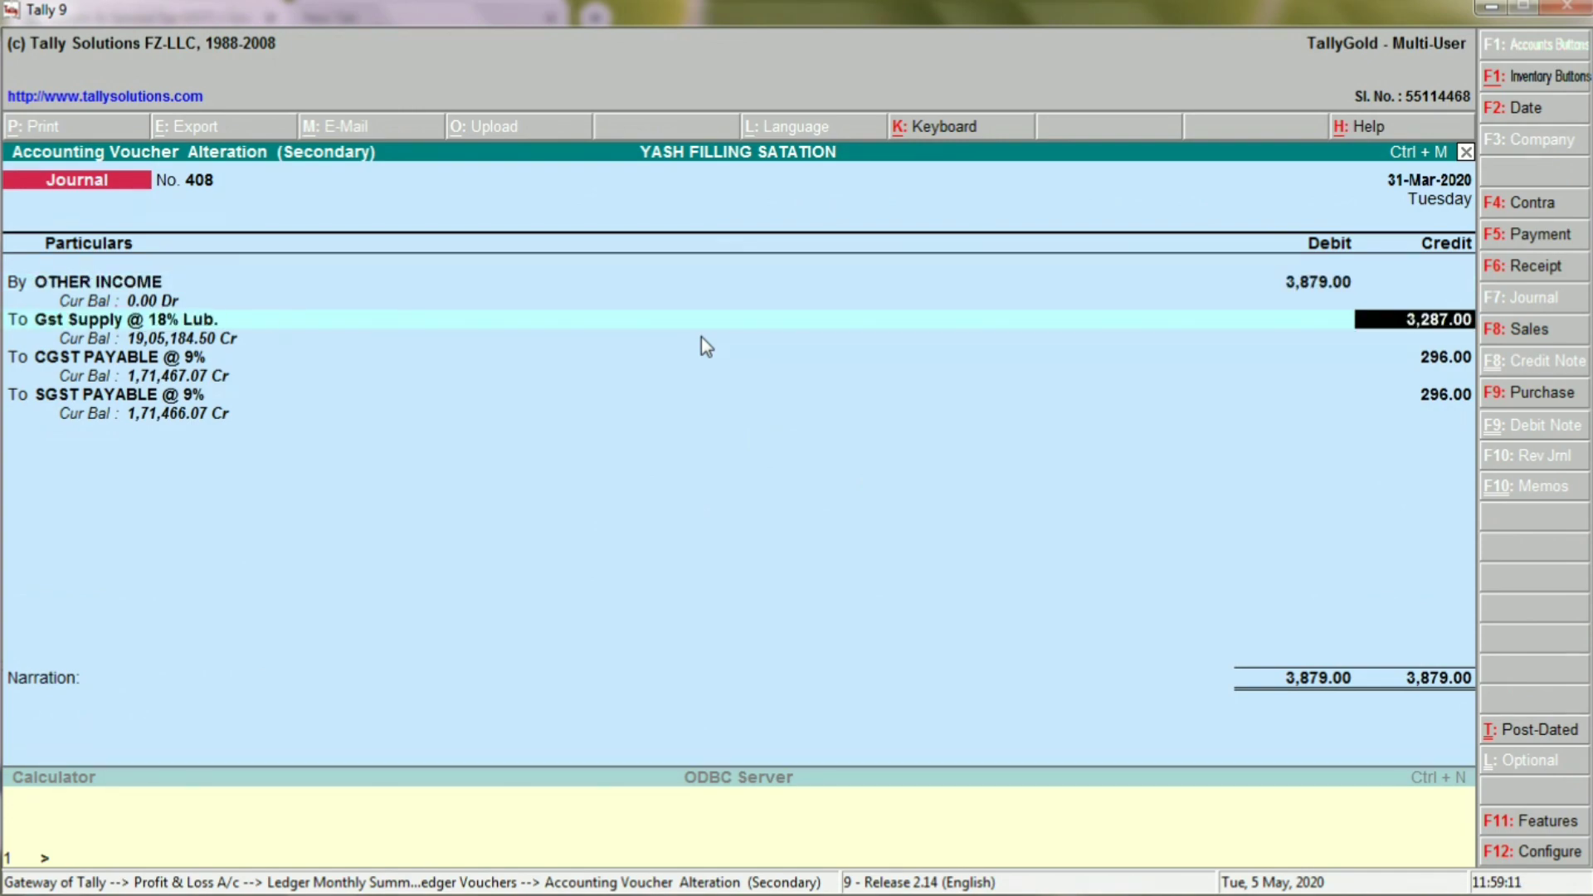
Switch back to the GST portal in Chrome and enter a taxable value of 3287 with an 18% rate for the B2CS entry.
{"action": "key", "text": "alt+Tab"}
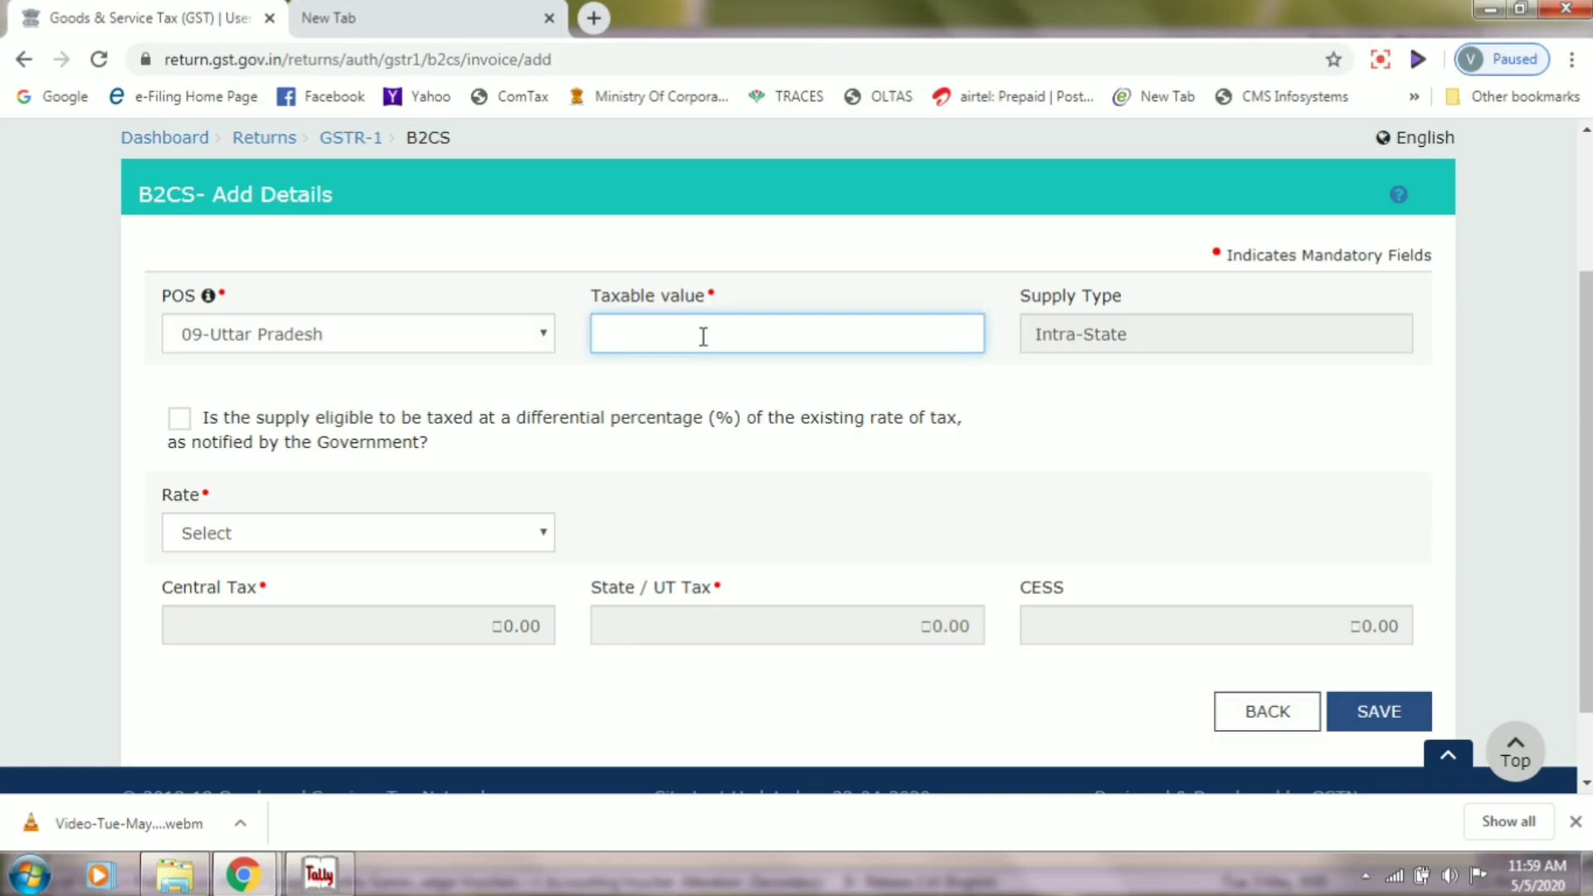
{"action": "type", "text": "3287"}
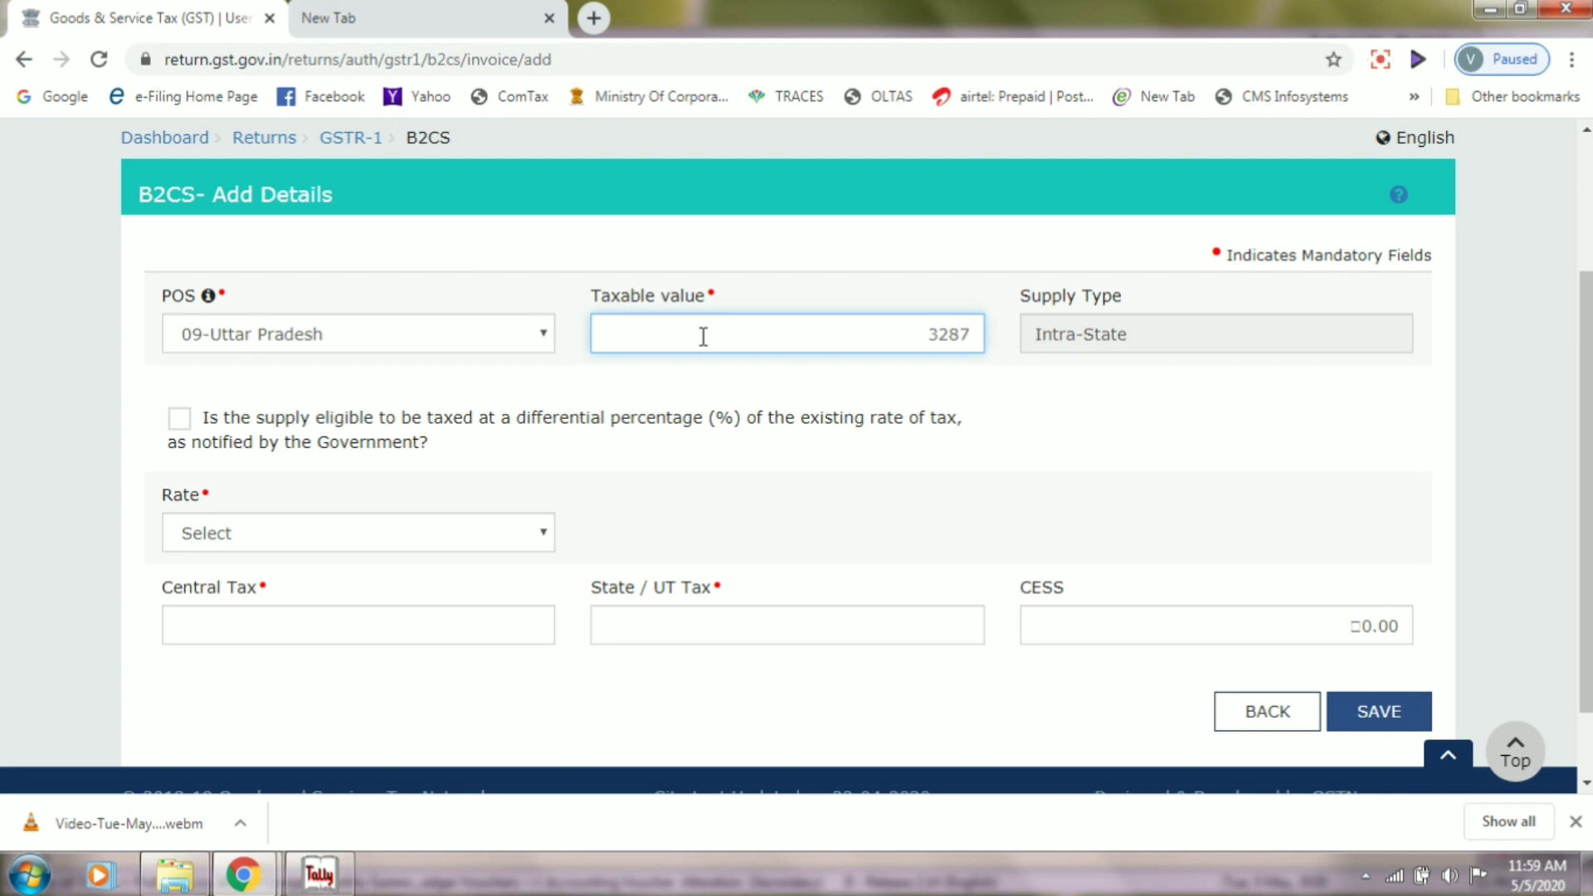
{"action": "key", "text": "Tab"}
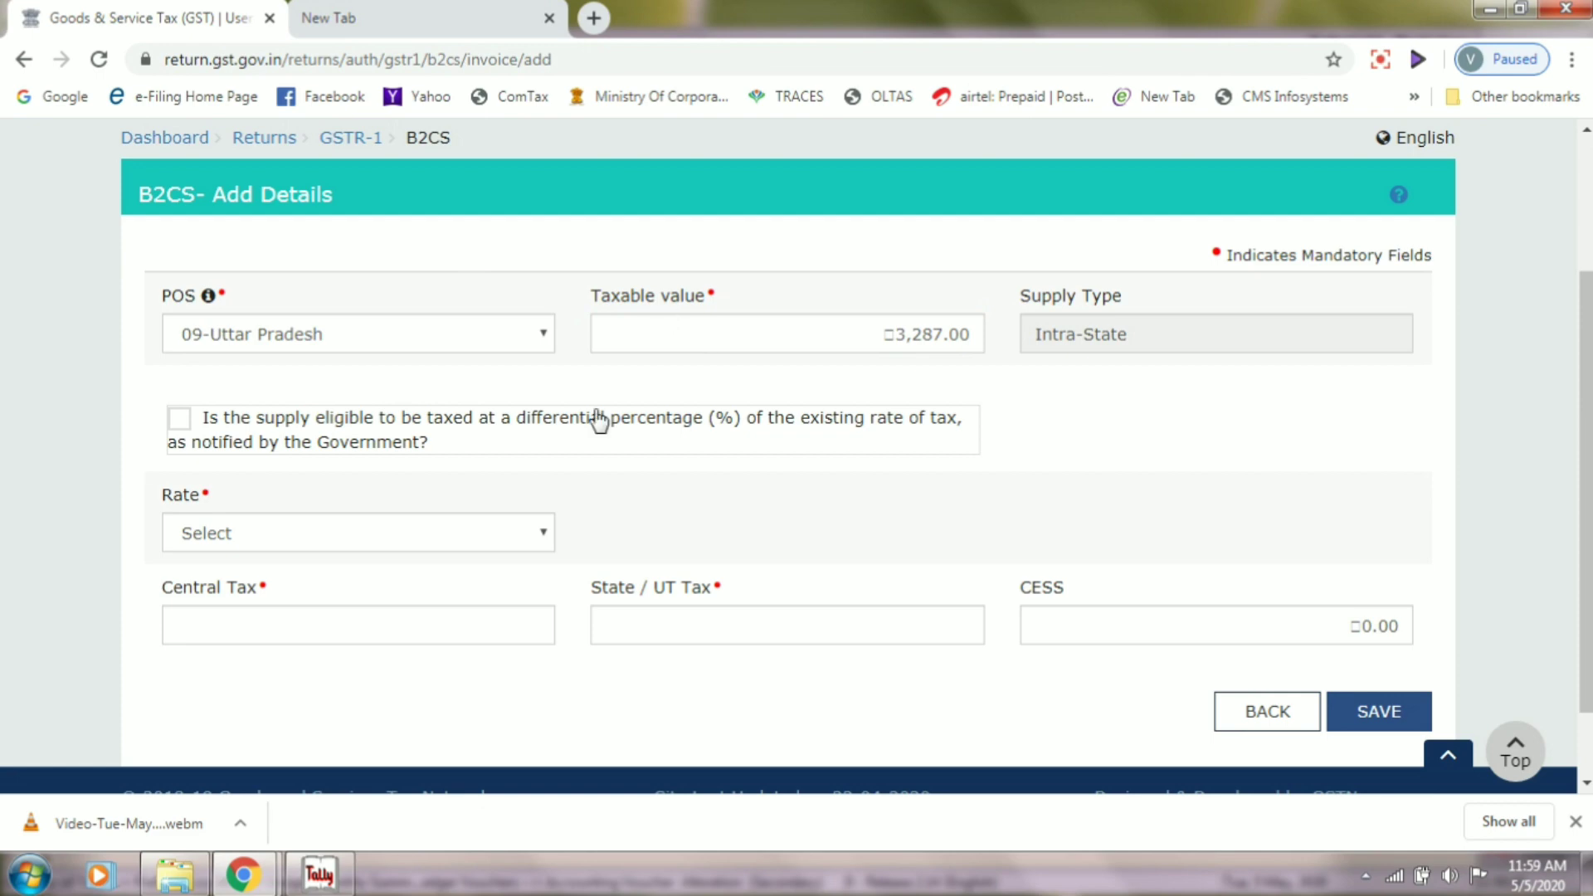
{"action": "left_click", "coordinate": [487, 540]}
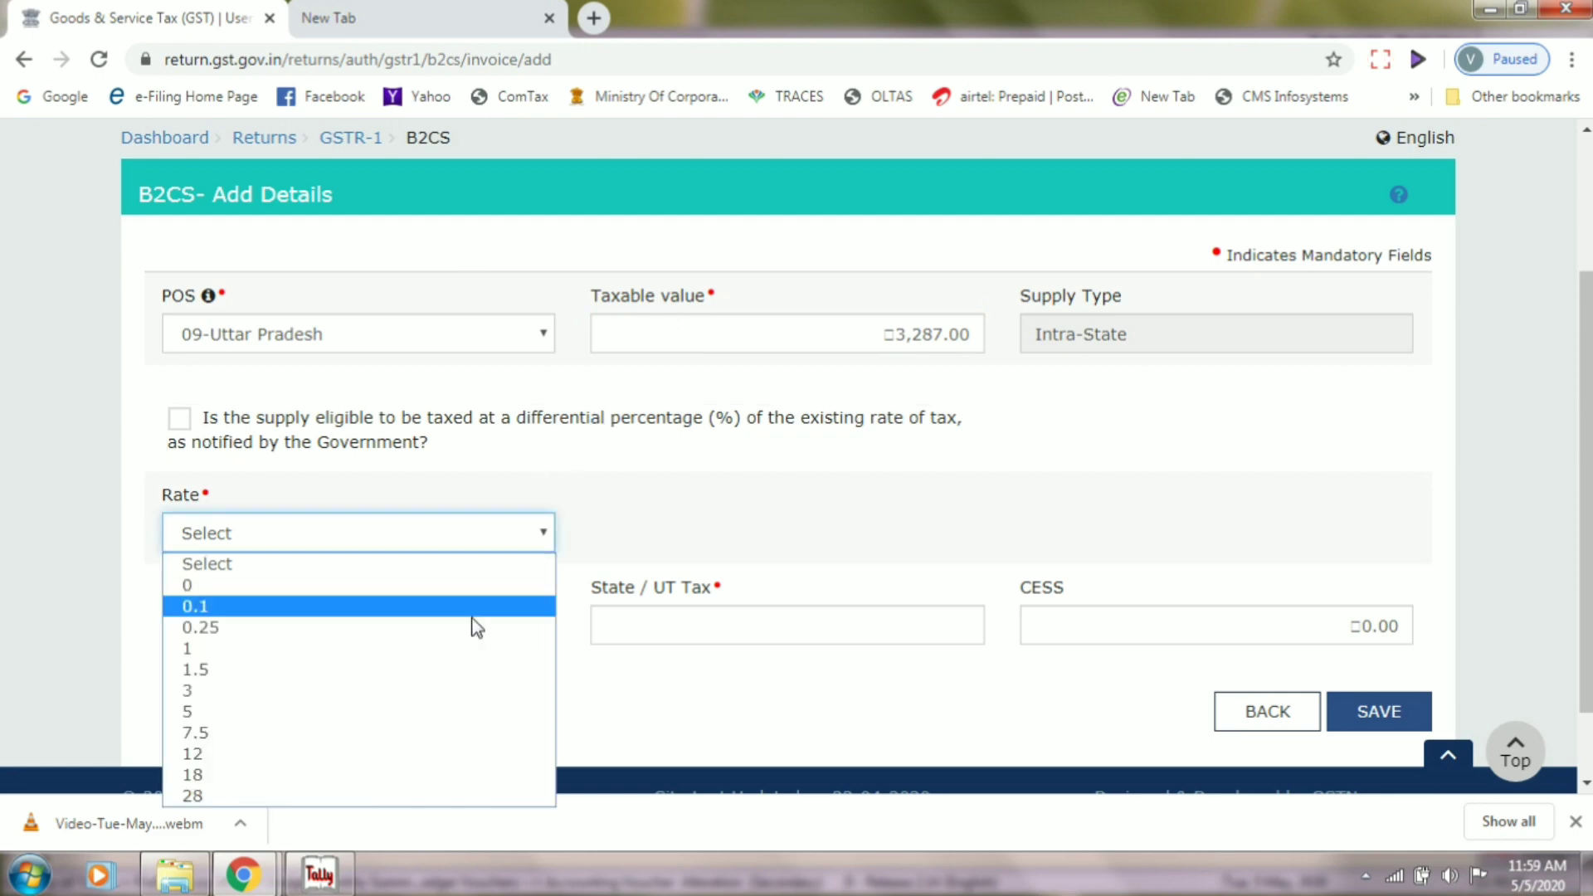
{"action": "left_click", "coordinate": [461, 773]}
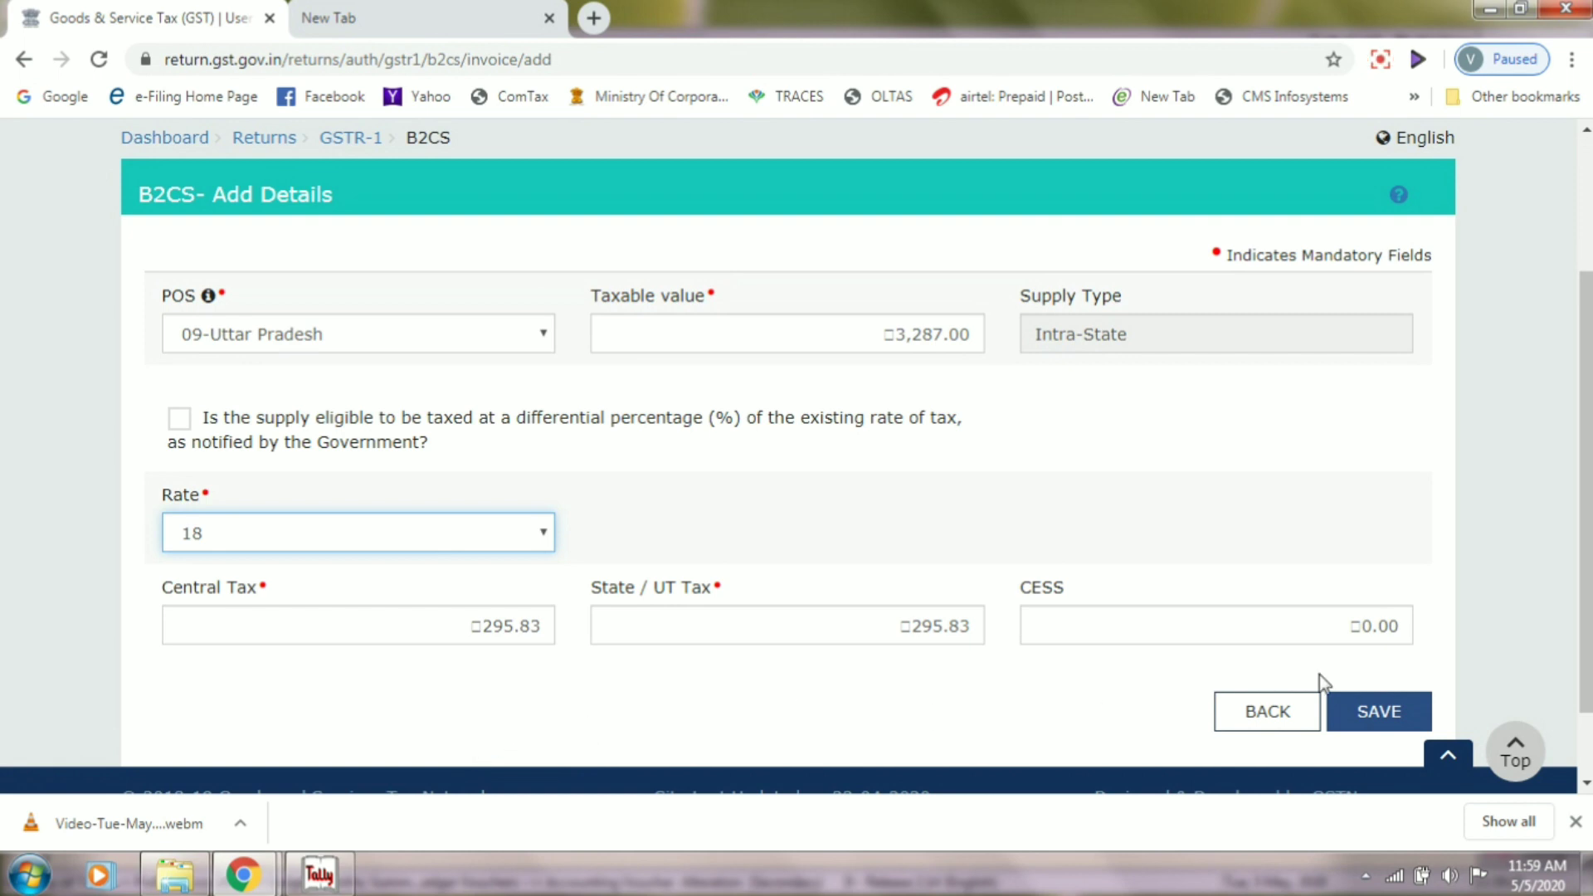
Check the CGST and SGST amounts in Tally's journal voucher and set the portal entry's State / UT Tax to 296.
{"action": "scroll", "coordinate": [1494, 638], "scroll_direction": "down", "scroll_amount": 1}
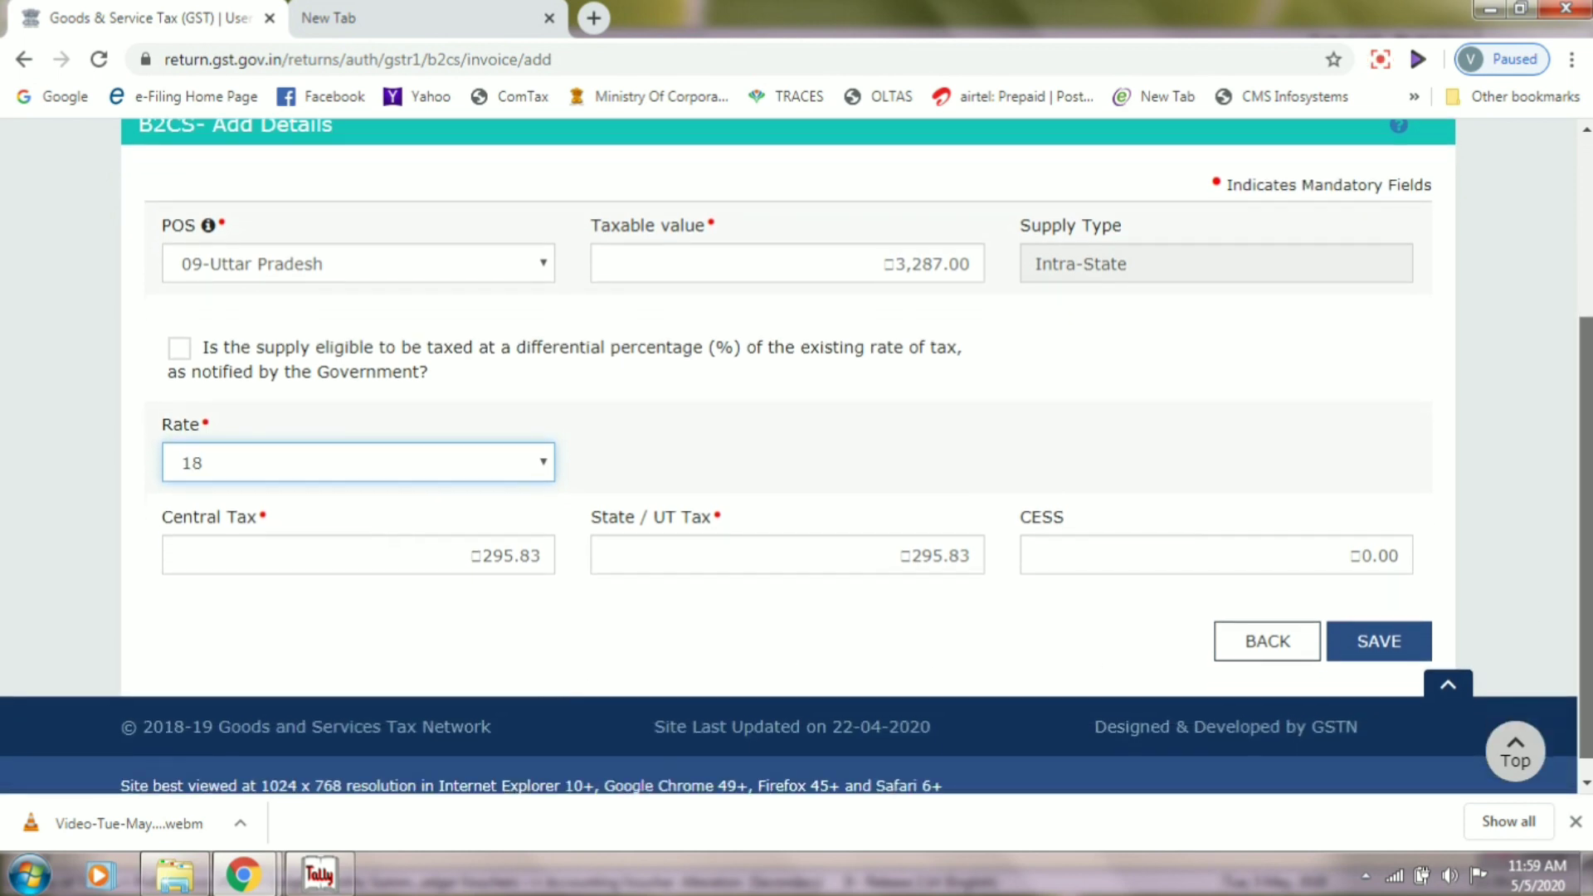
{"action": "key", "text": "alt+Tab"}
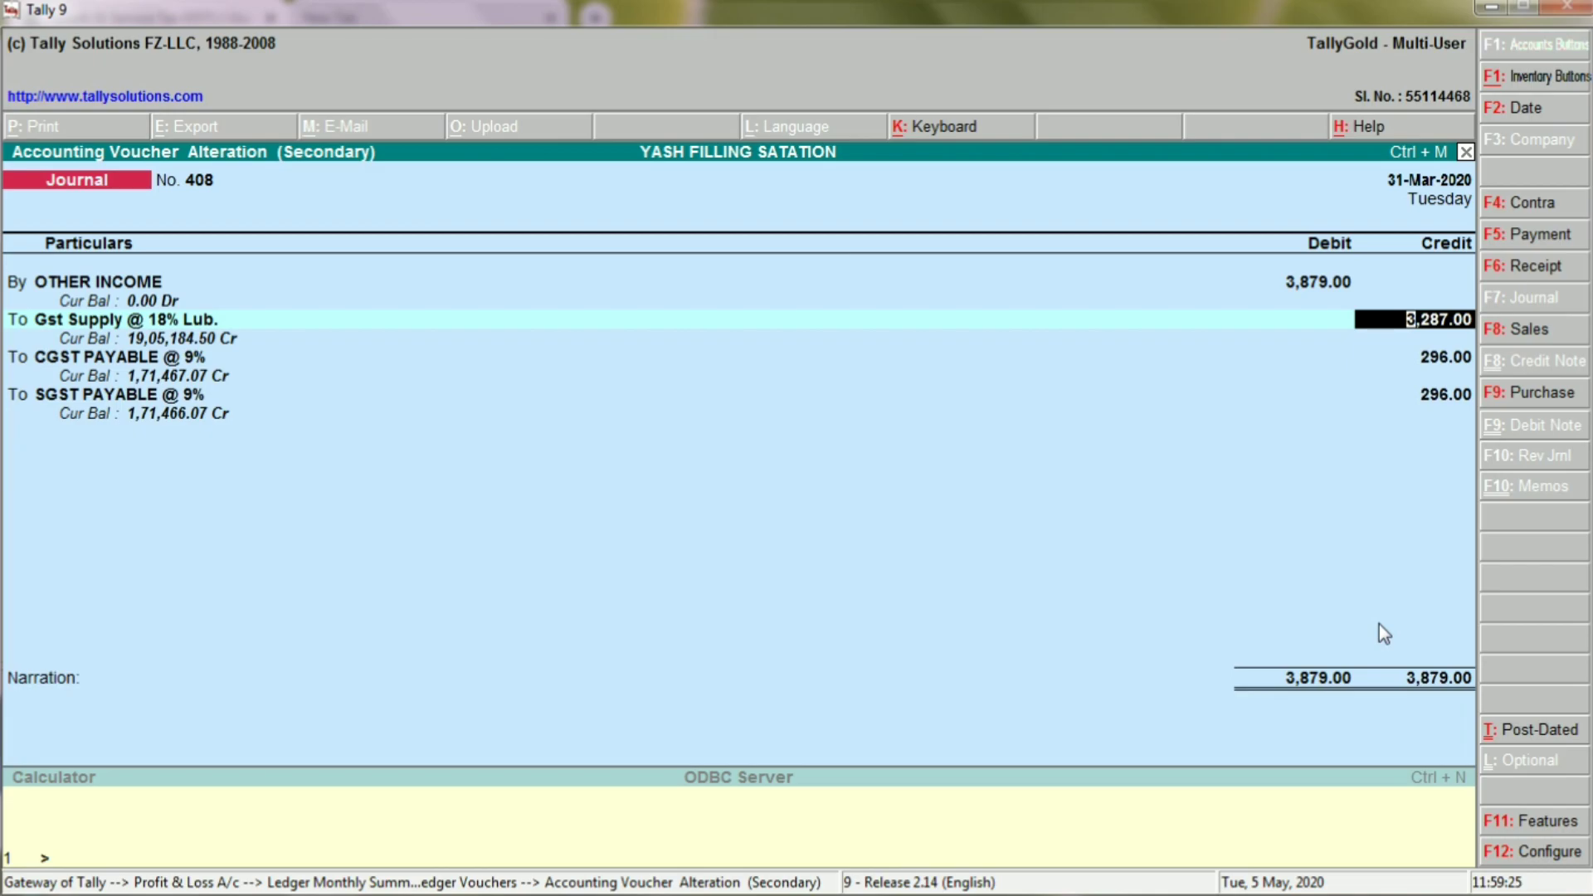
{"action": "key", "text": "alt+Tab"}
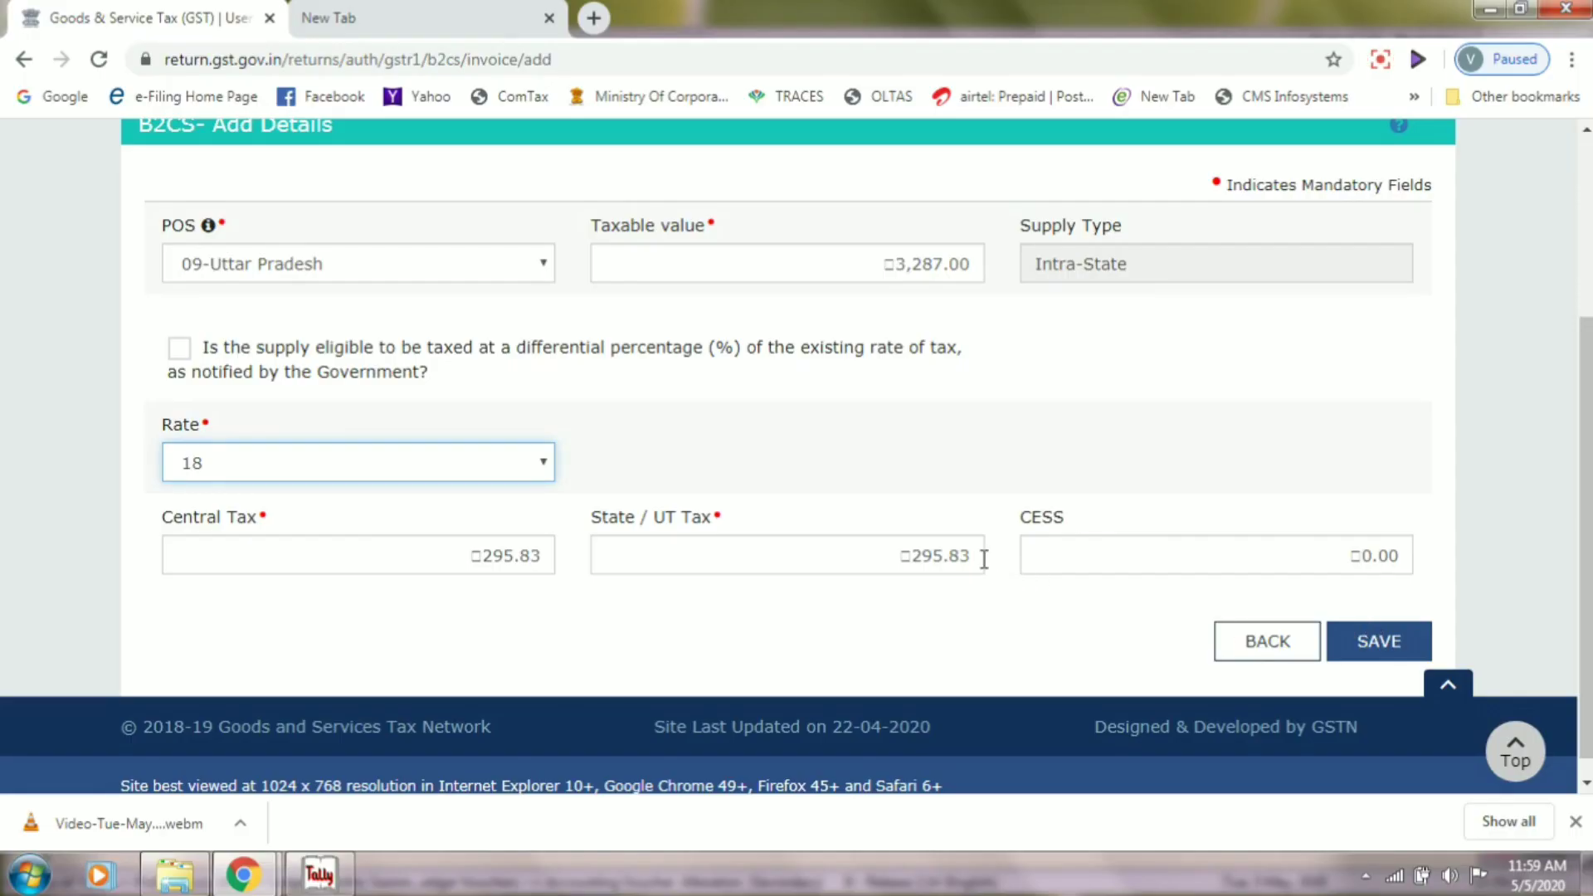
{"action": "left_click", "coordinate": [980, 556]}
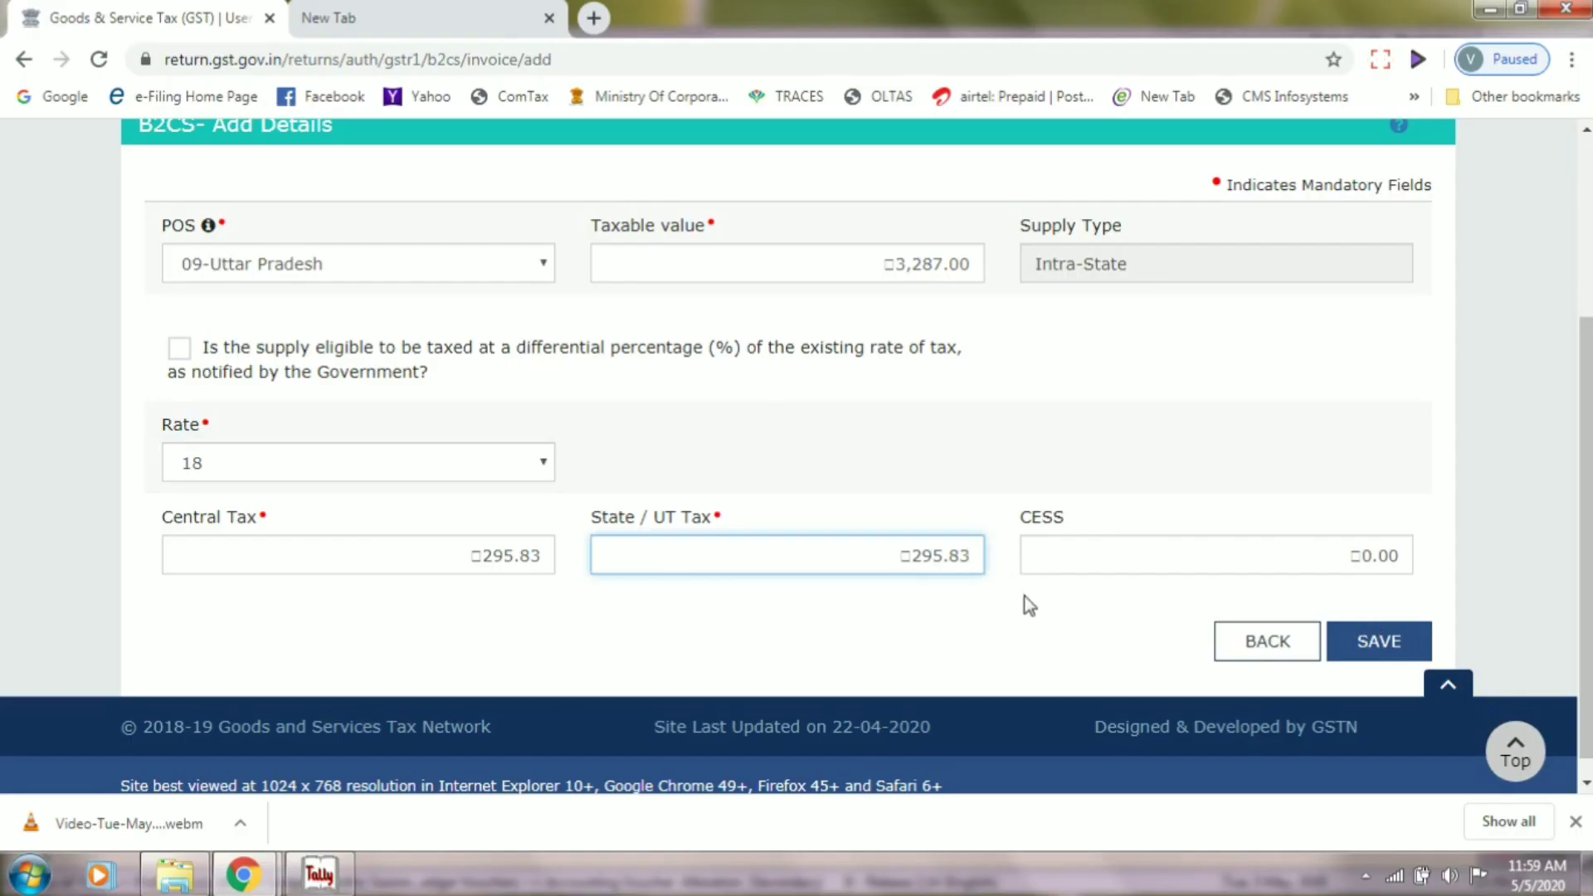
{"action": "key", "text": "BackSpace"}
{"action": "key", "text": "BackSpace"}
{"action": "key", "text": "BackSpace"}
{"action": "key", "text": "BackSpace"}
{"action": "type", "text": "6"}
{"action": "key", "text": "Tab"}
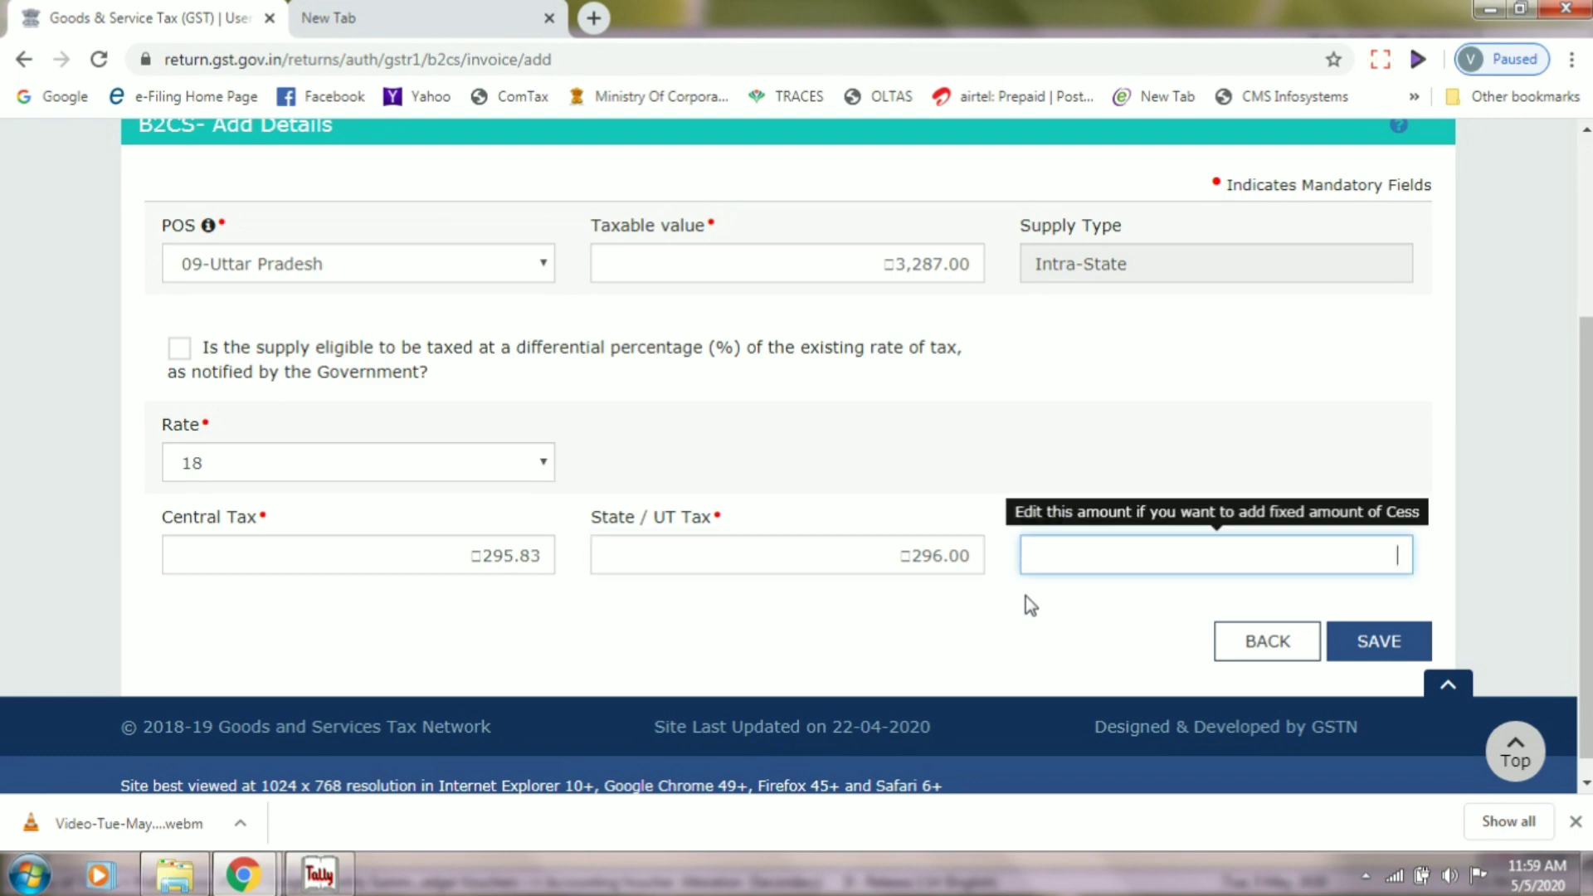
{"action": "type", "text": "296"}
{"action": "key", "text": "Tab"}
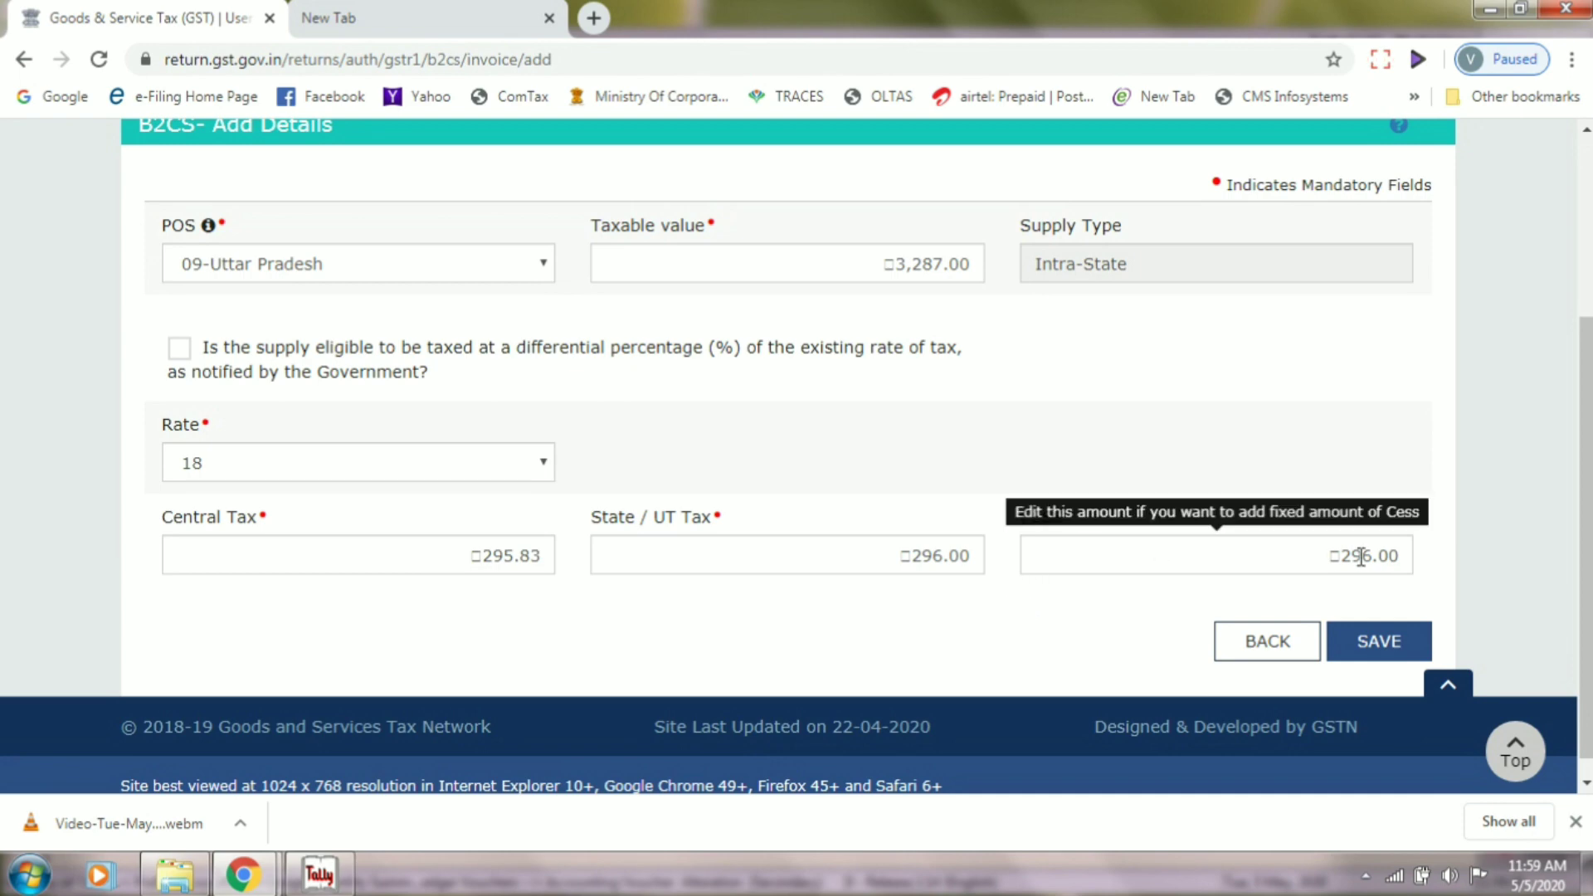
{"action": "left_click_drag", "start_coordinate": [1399, 552], "coordinate": [1288, 552]}
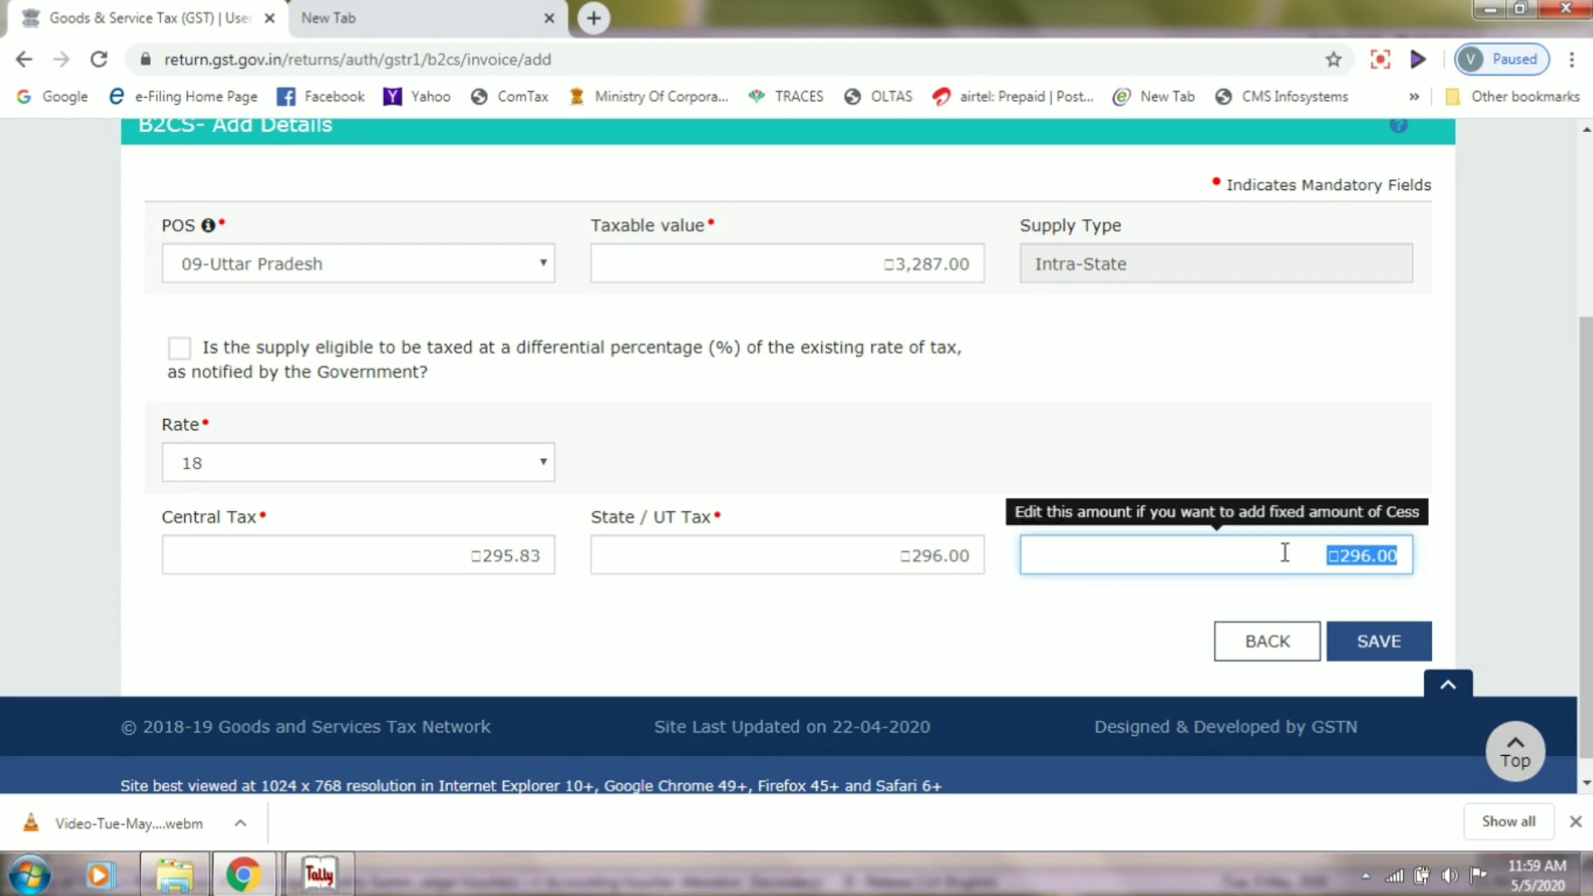
{"action": "key", "text": "BackSpace"}
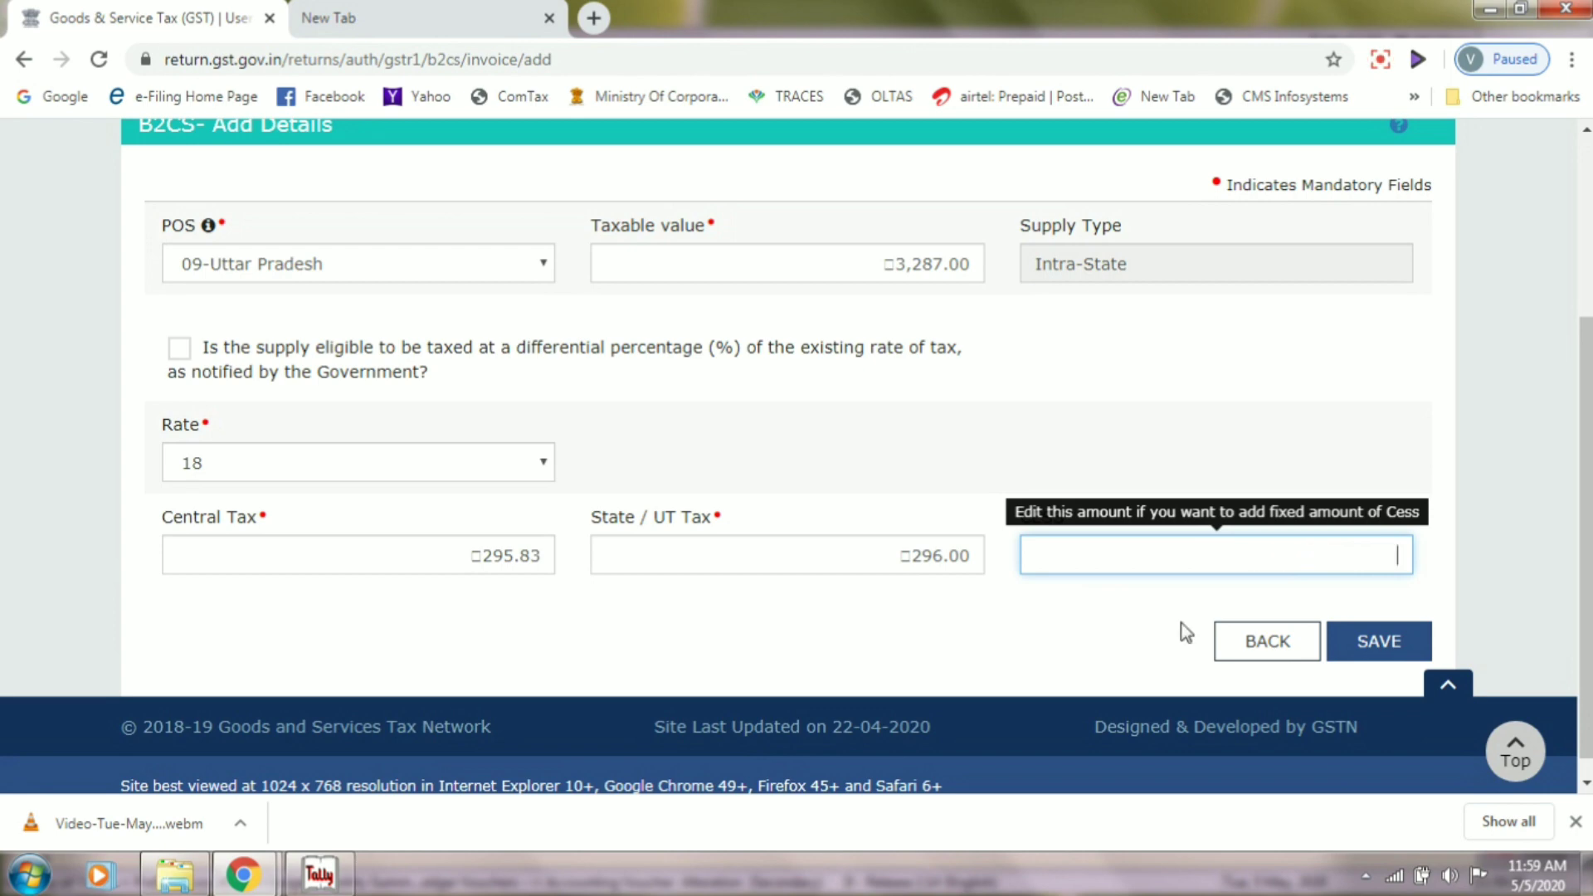
Leave the CESS amount empty and set the B2CS entry's Central Tax to 296.
{"action": "left_click", "coordinate": [1146, 634]}
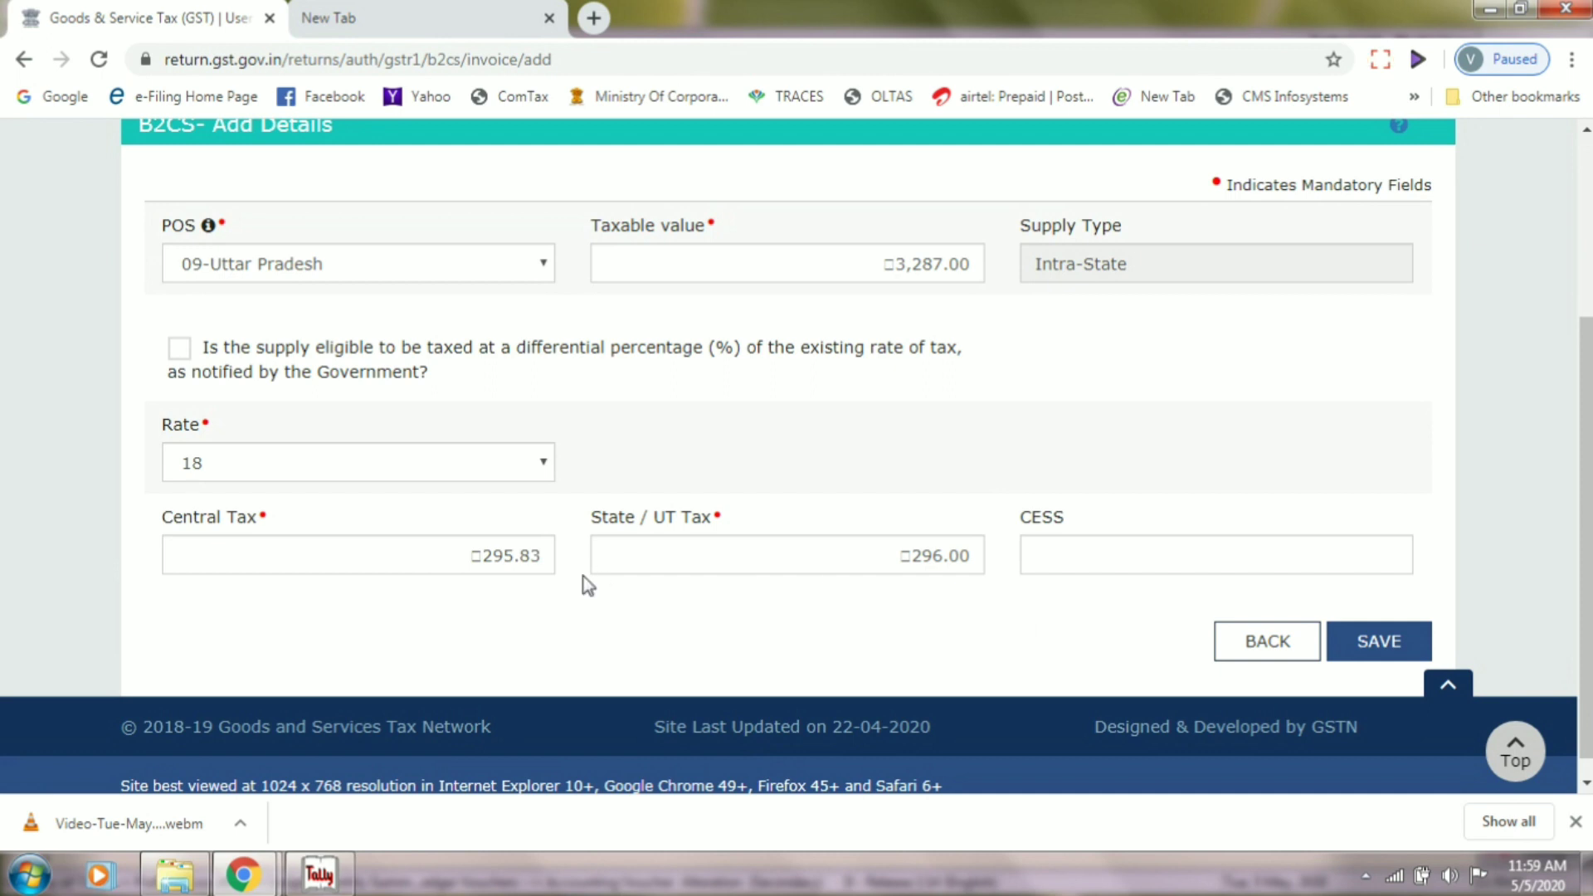
{"action": "left_click", "coordinate": [541, 563]}
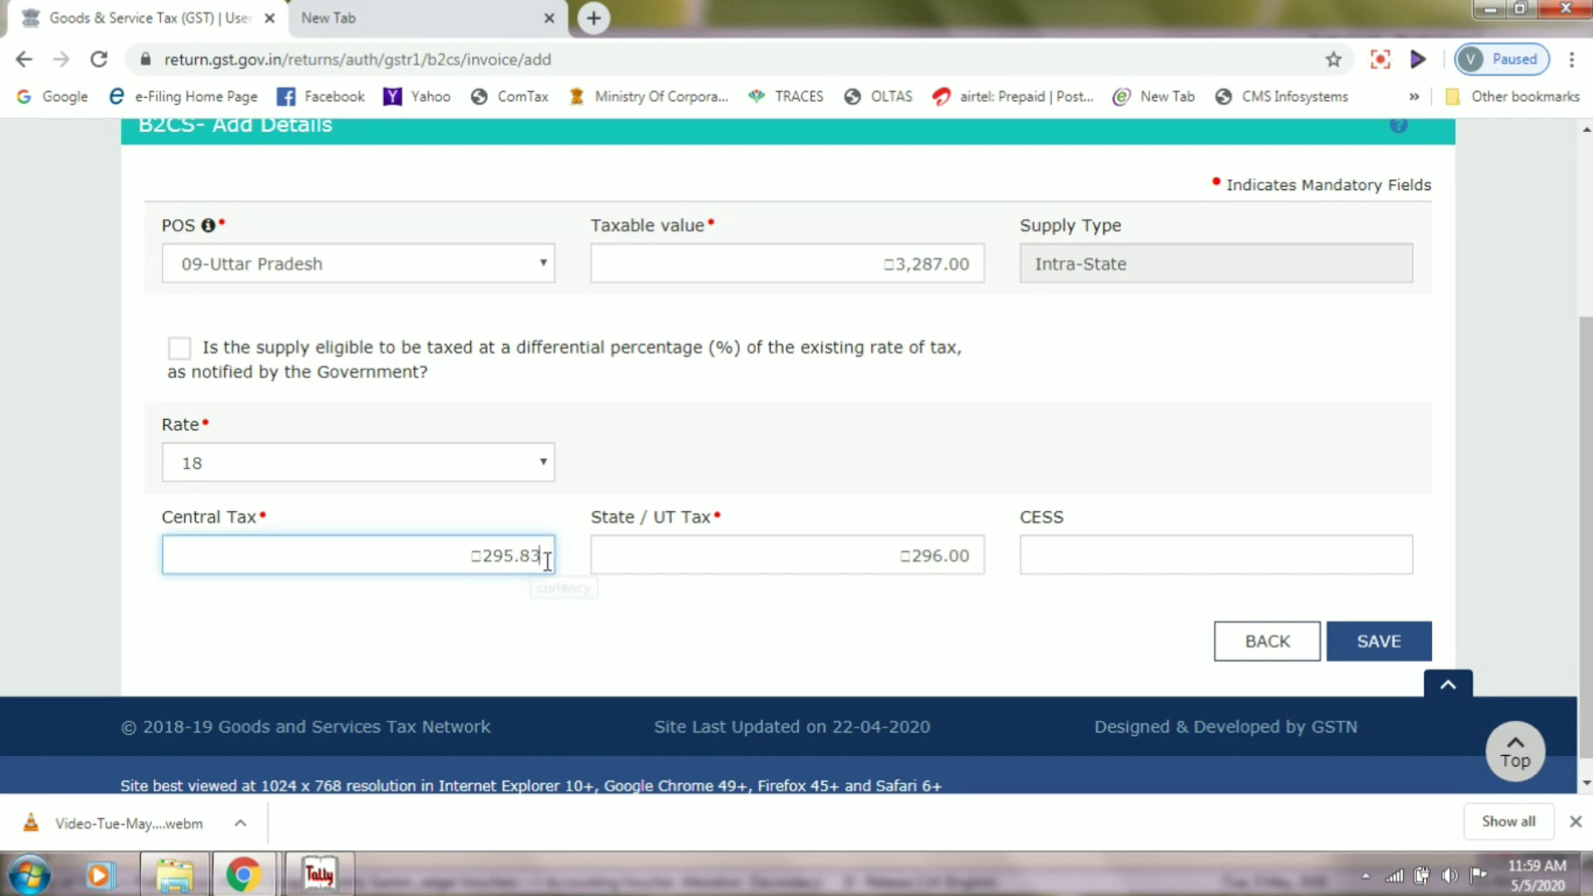
{"action": "key", "text": "BackSpace"}
{"action": "key", "text": "BackSpace"}
{"action": "key", "text": "BackSpace"}
{"action": "key", "text": "BackSpace"}
{"action": "type", "text": "6"}
{"action": "left_click", "coordinate": [586, 625]}
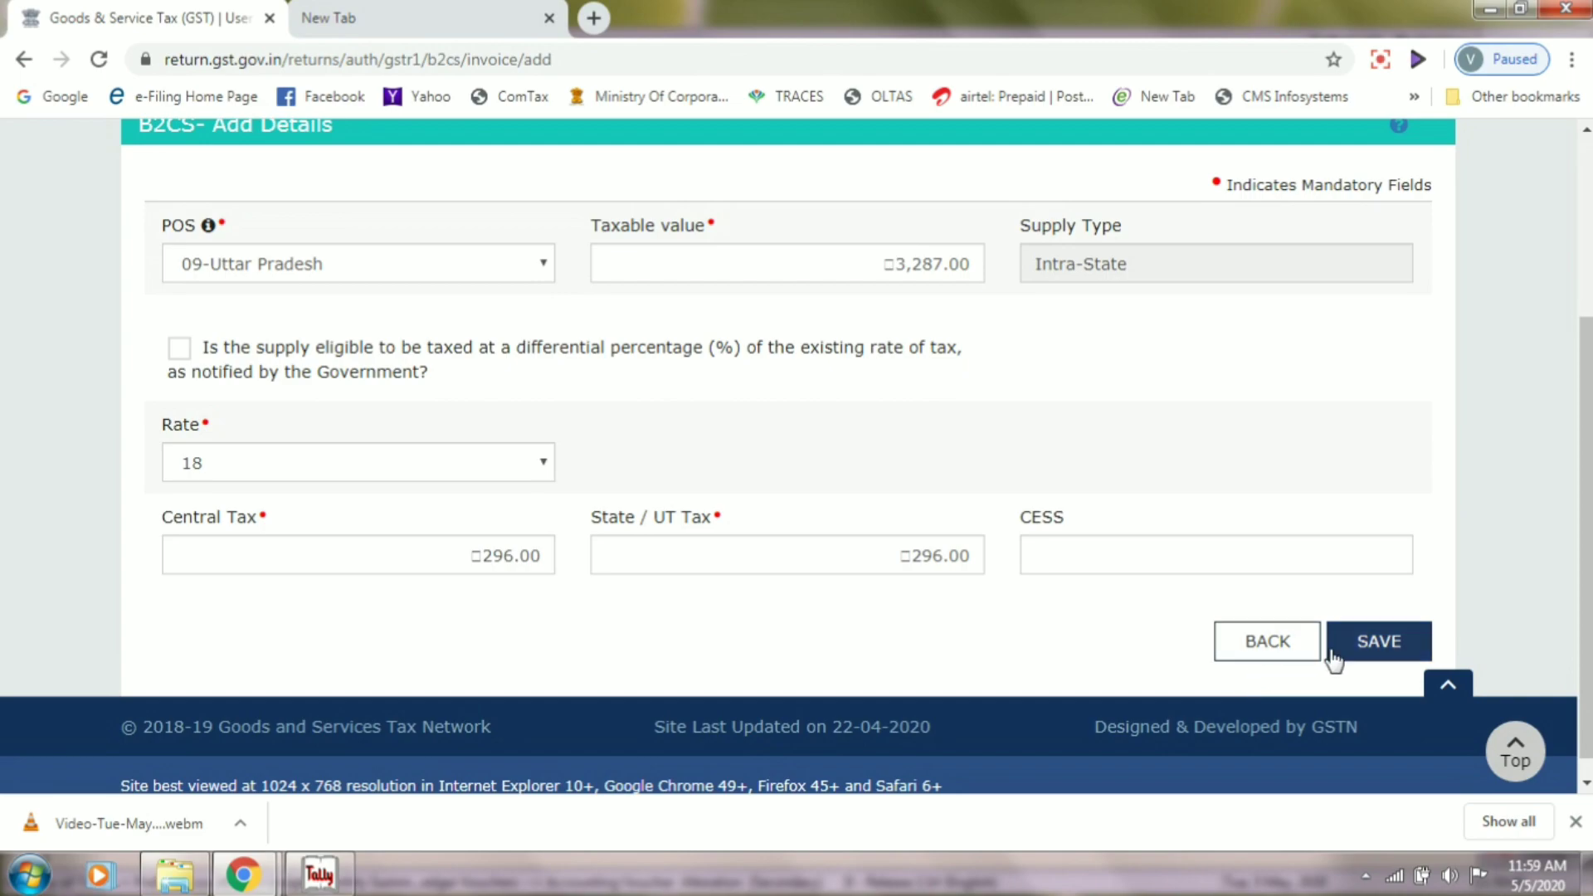
Compare the CGST PAYABLE @ 9% and SGST PAYABLE @ 9% credits in Tally's journal voucher with the tax amounts on the GST portal.
{"action": "key", "text": "alt+Tab"}
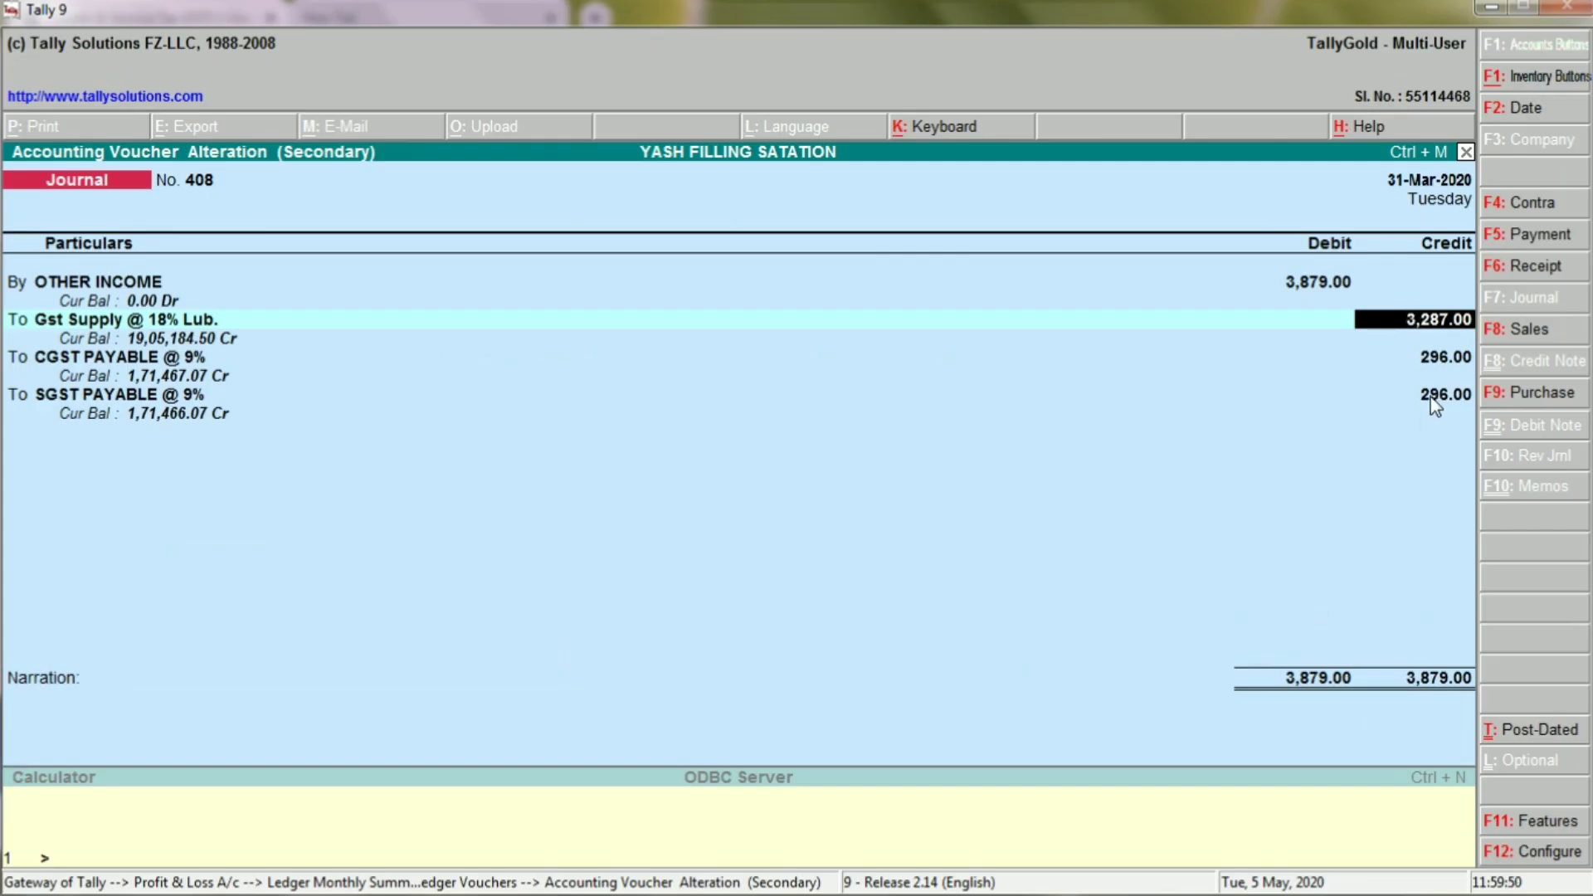
{"action": "key", "text": "Return"}
{"action": "key", "text": "Return"}
{"action": "key", "text": "Return"}
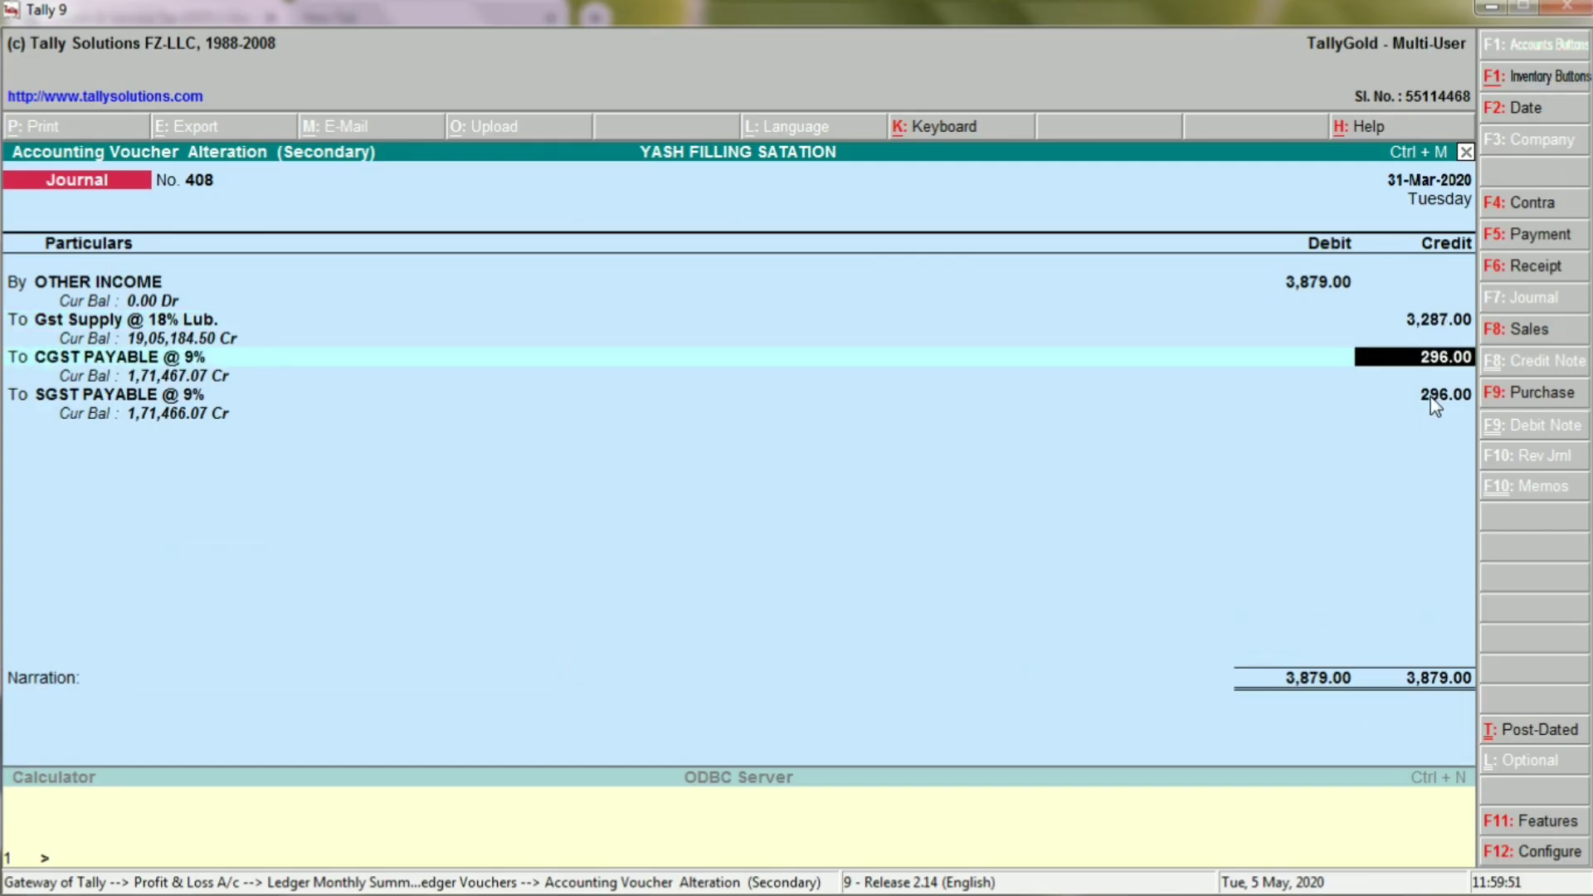
{"action": "key", "text": "alt+Tab"}
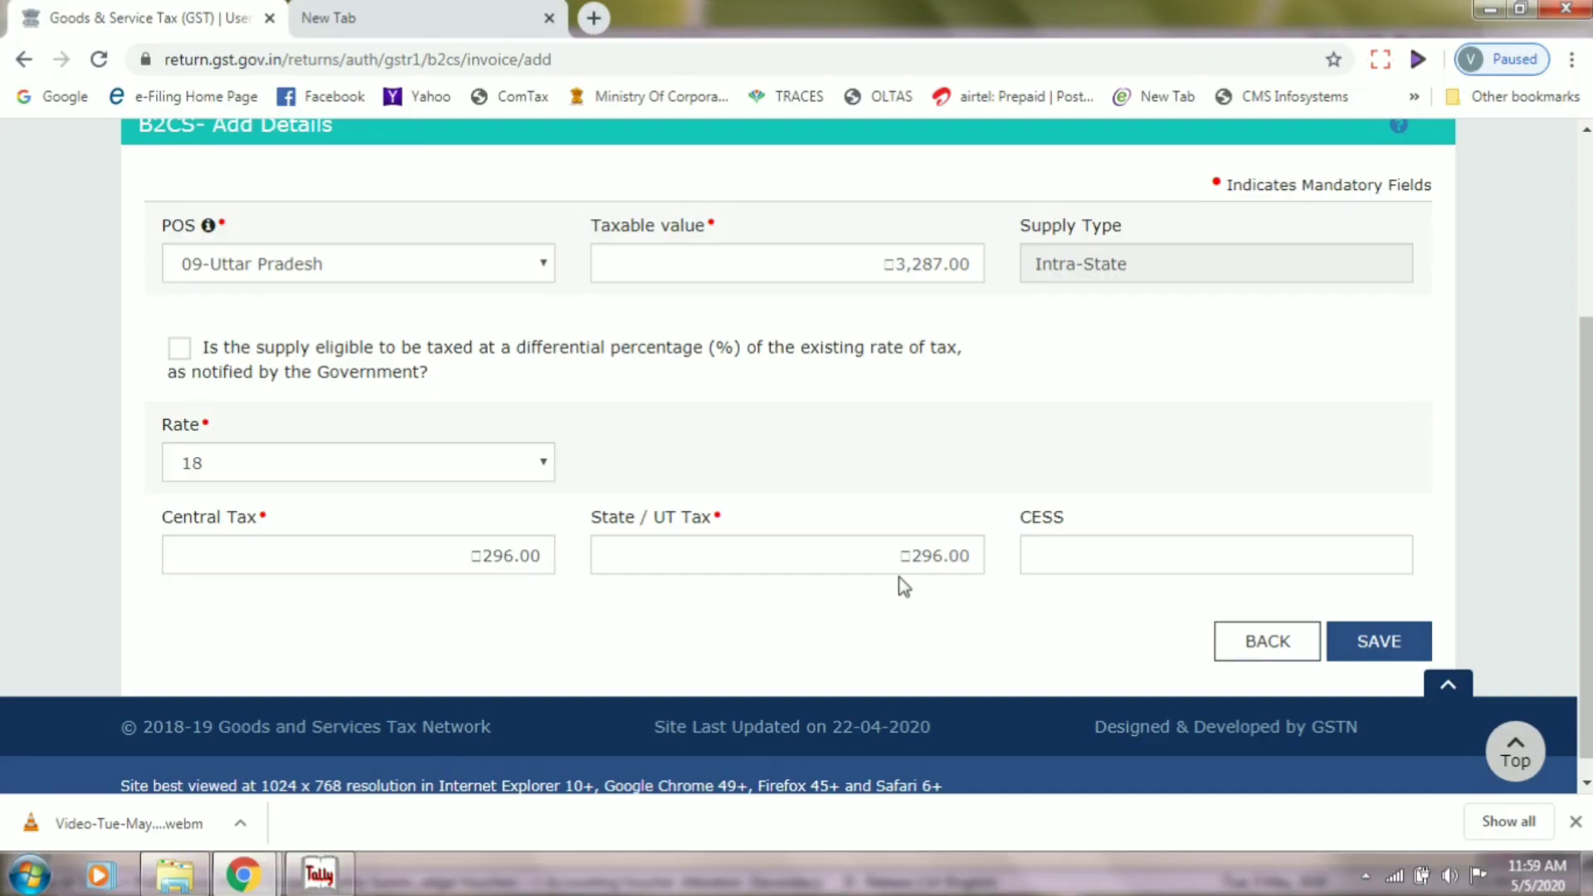
{"action": "key", "text": "alt+Tab"}
{"action": "key", "text": "Return"}
{"action": "key", "text": "Return"}
{"action": "key", "text": "Return"}
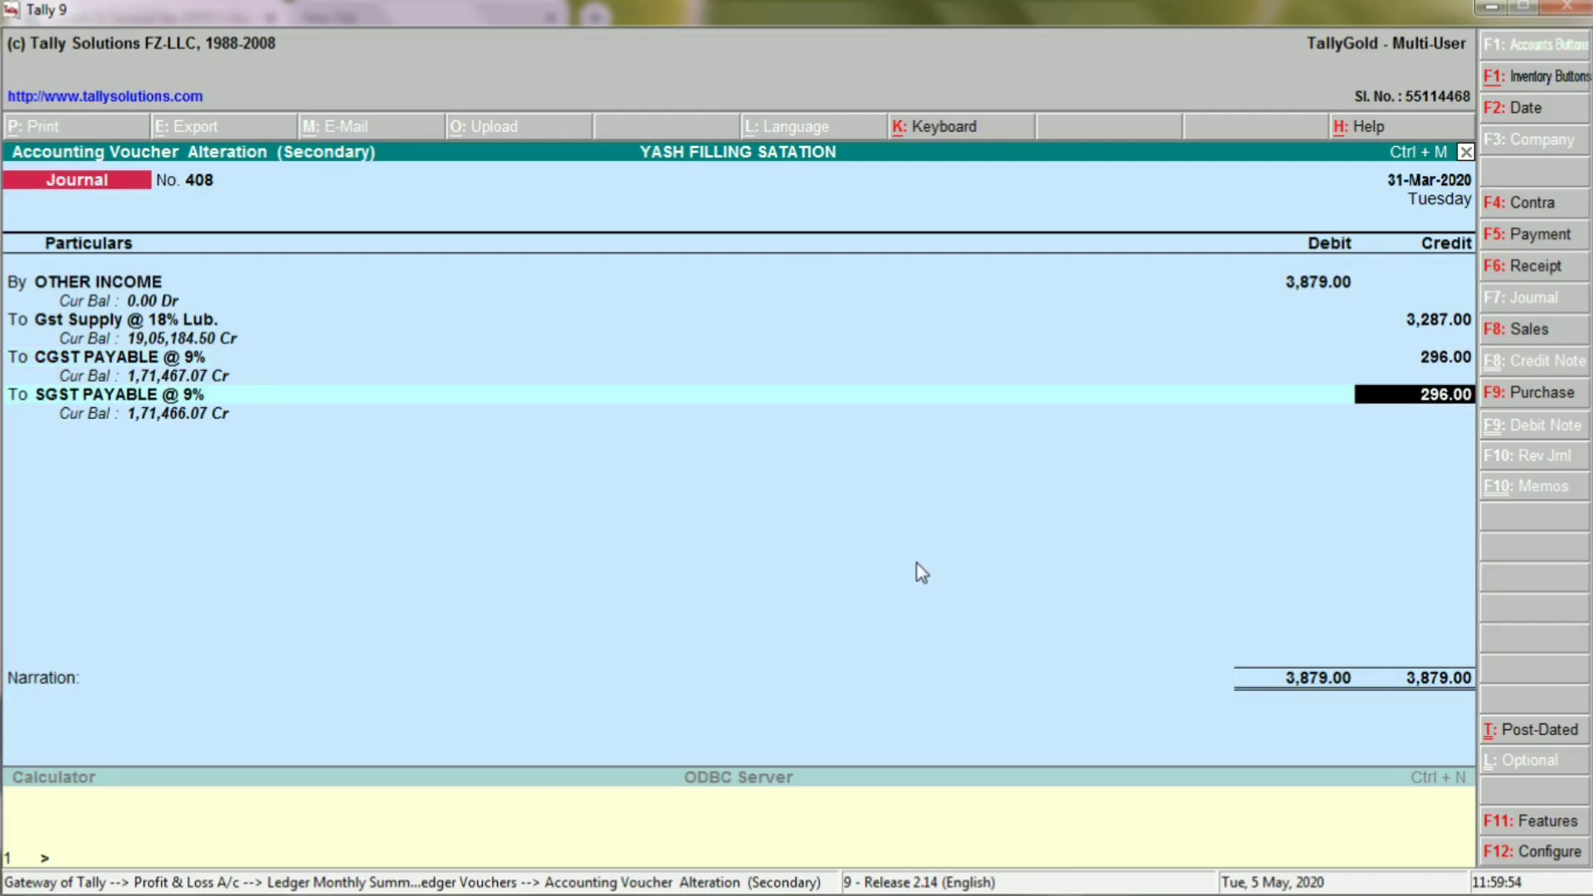
{"action": "key", "text": "alt+Tab"}
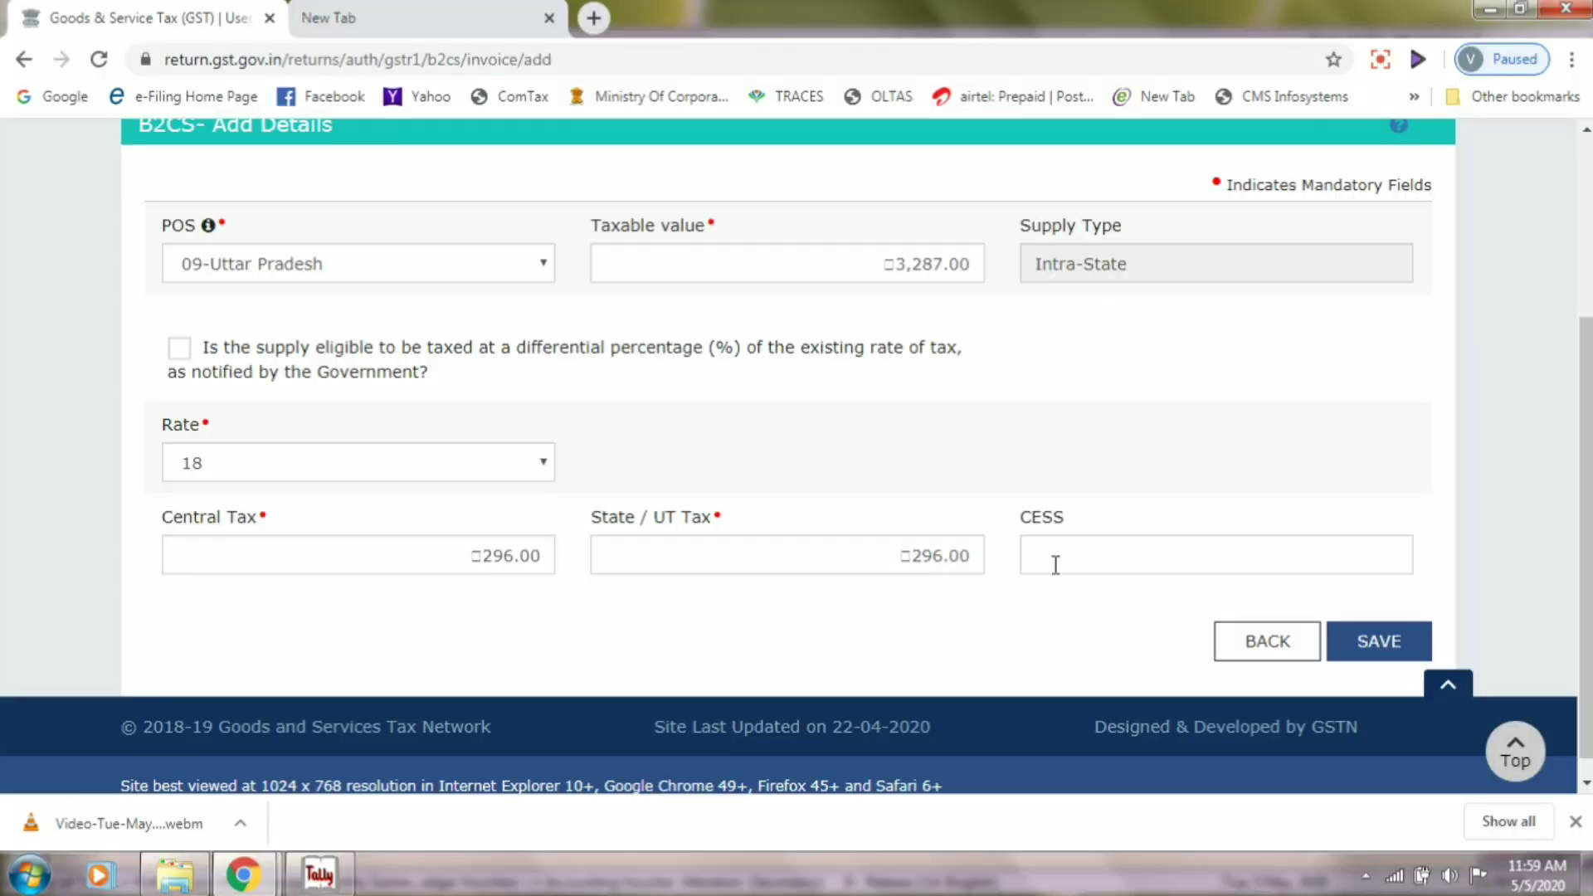
Save the B2CS entry, check it in the B2C (Others) summary, and return to the GSTR-1 invoice details page.
{"action": "left_click", "coordinate": [1399, 648]}
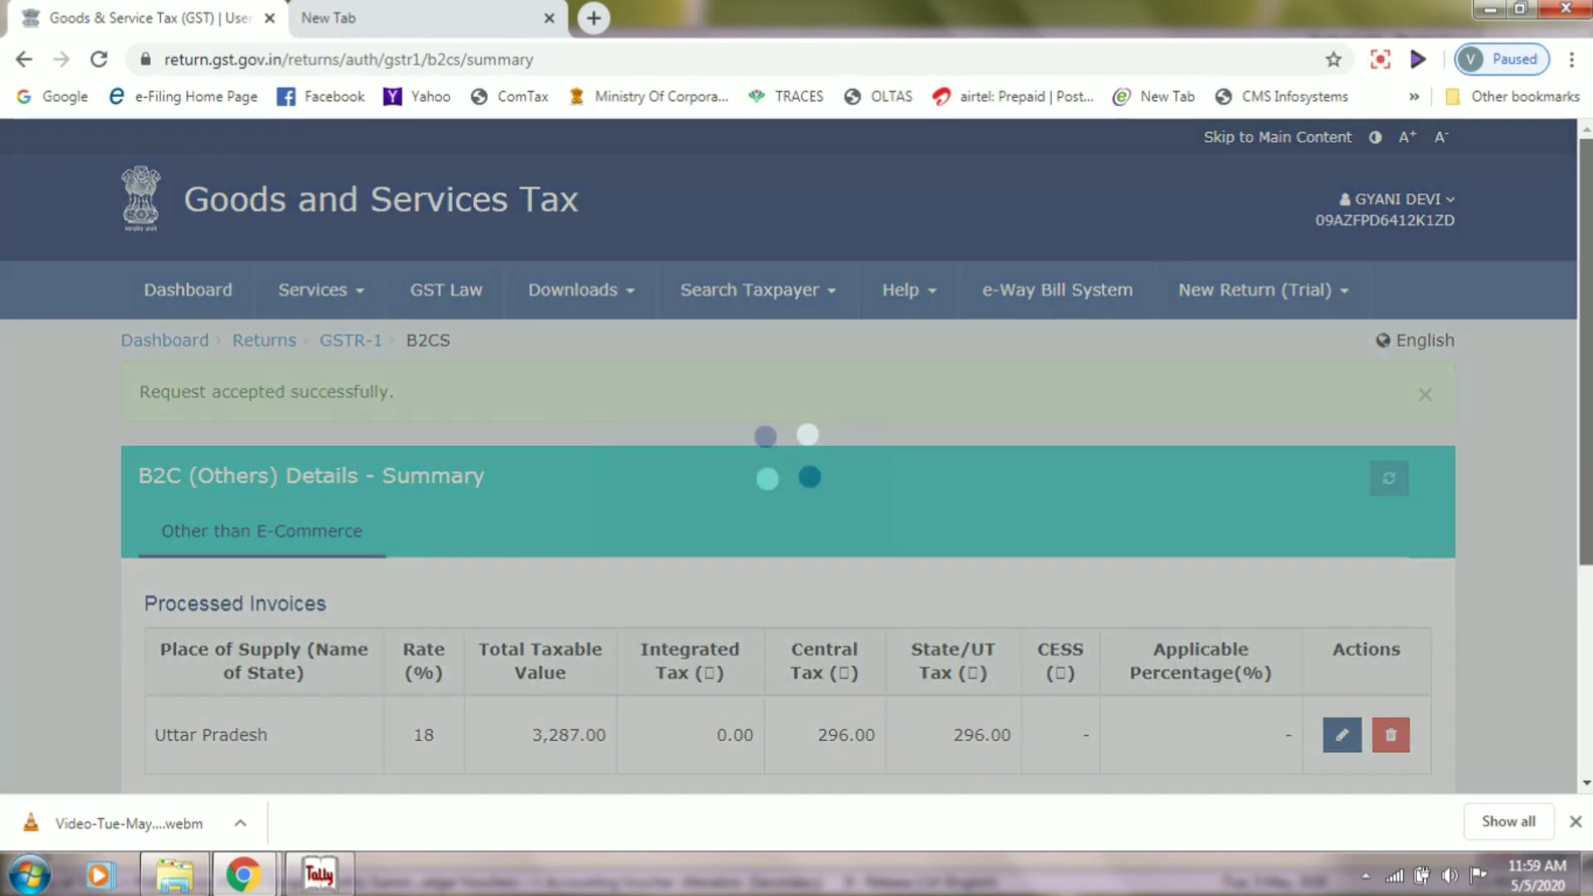
{"action": "left_click_drag", "start_coordinate": [1590, 442], "coordinate": [1592, 556]}
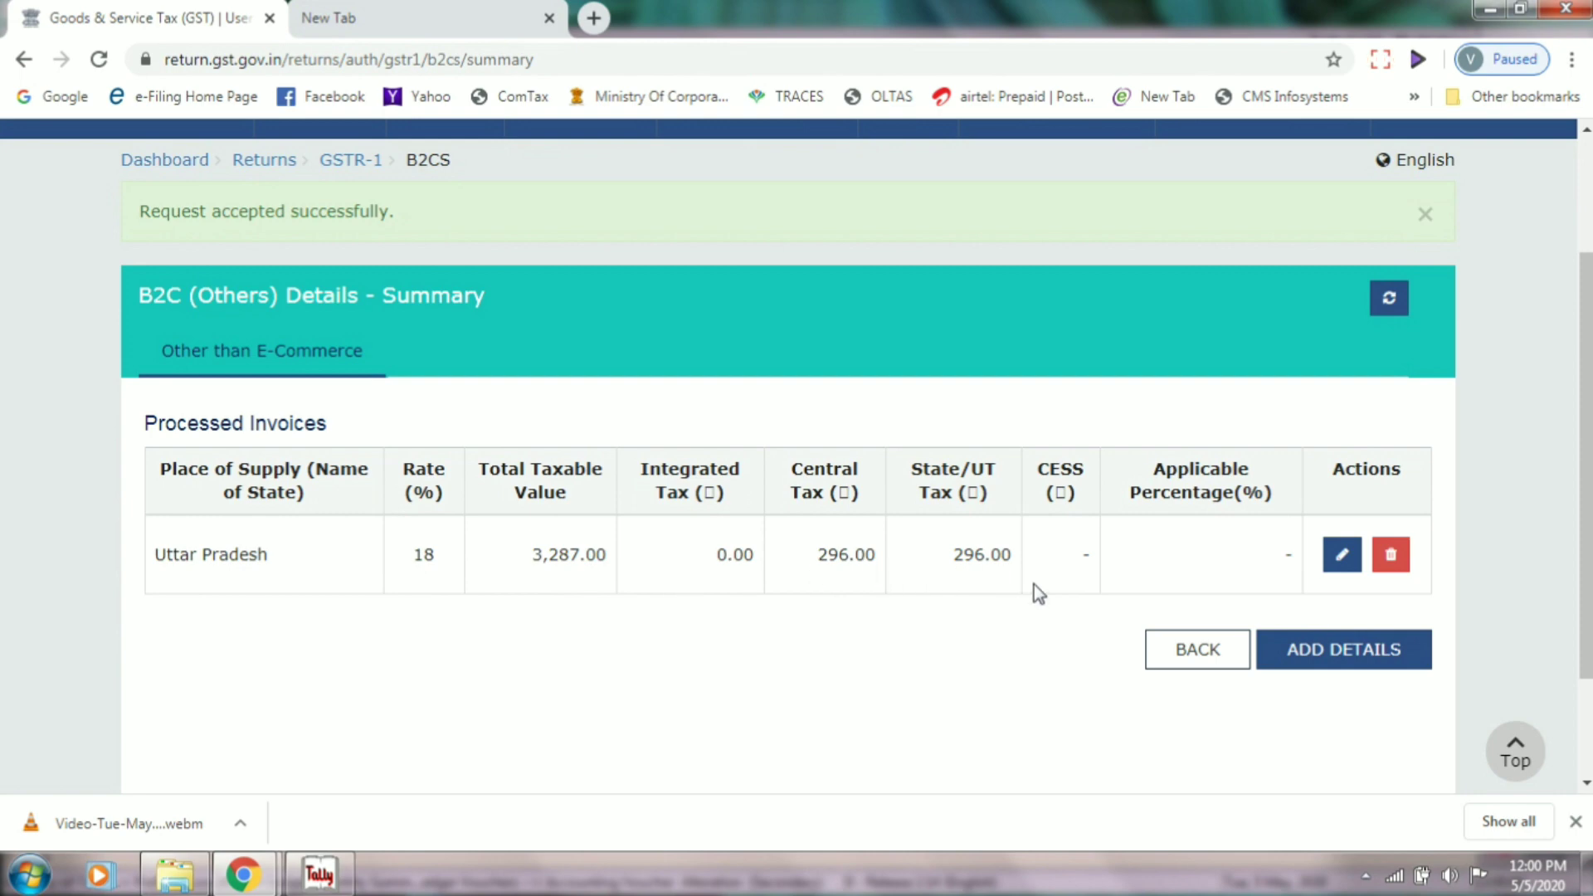
{"action": "left_click", "coordinate": [1200, 652]}
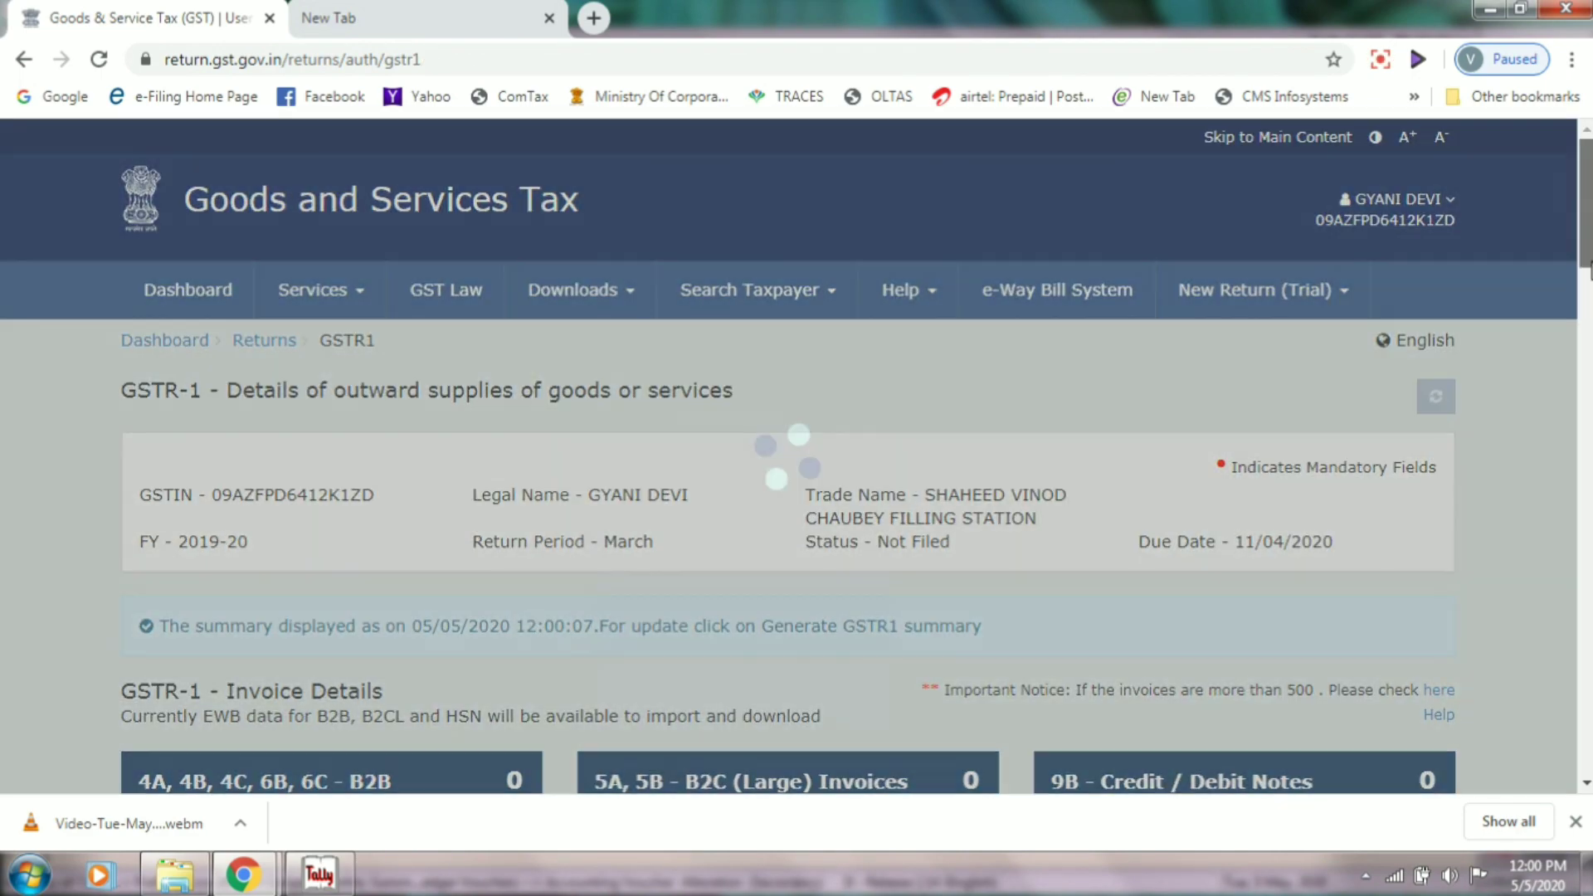
Try to generate the GSTR1 summary for the March 2019-20 return.
{"action": "scroll", "coordinate": [1586, 361], "scroll_direction": "down", "scroll_amount": 8}
{"action": "scroll", "coordinate": [1571, 773], "scroll_direction": "down", "scroll_amount": 15}
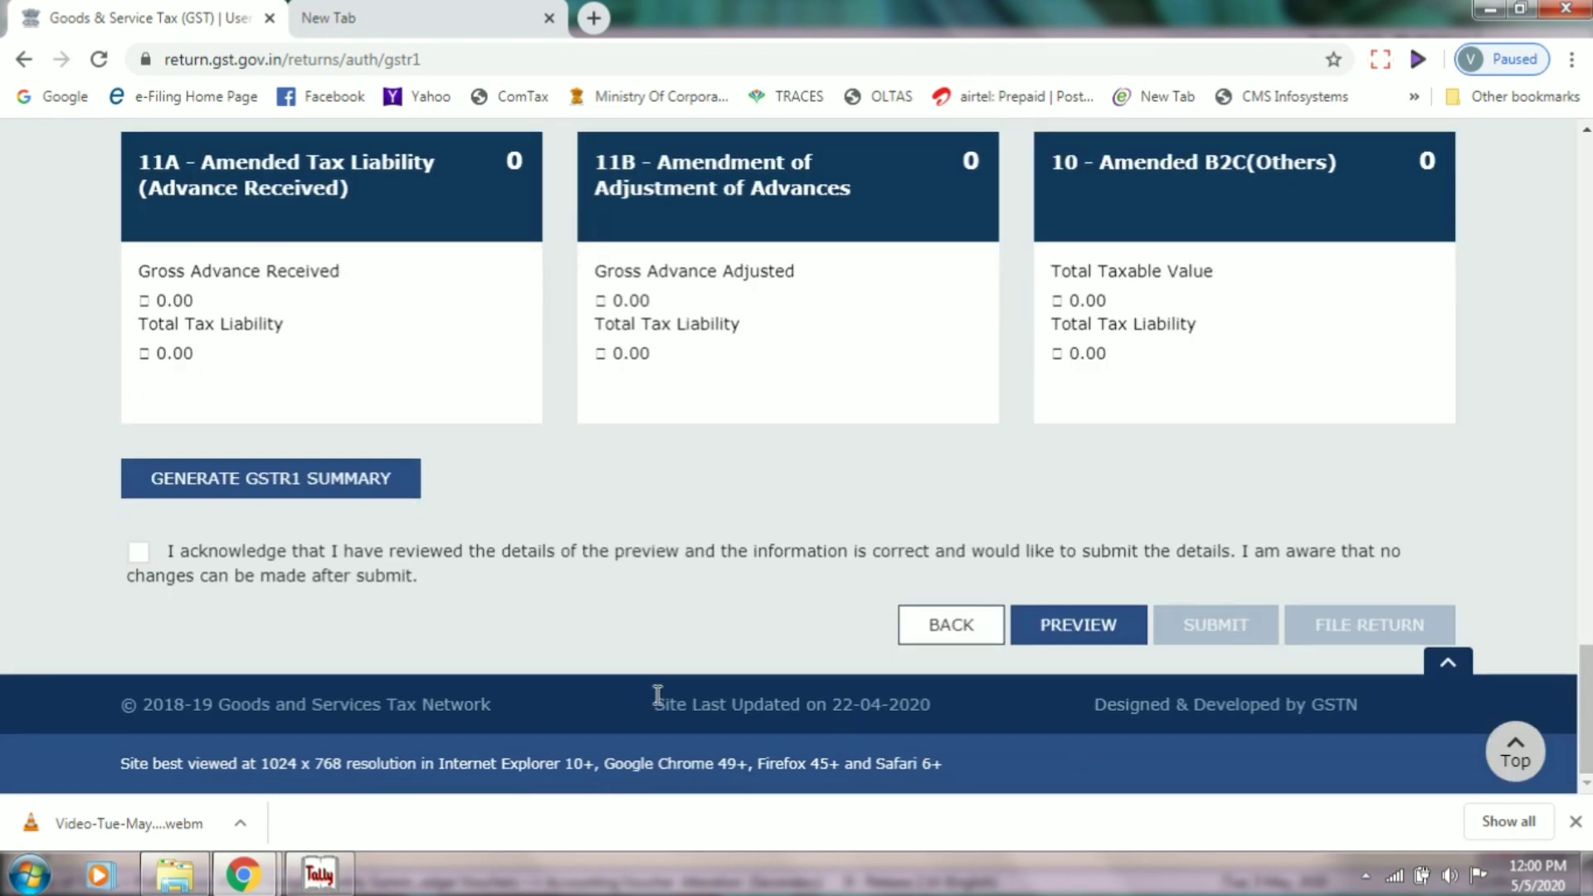
{"action": "left_click", "coordinate": [272, 481]}
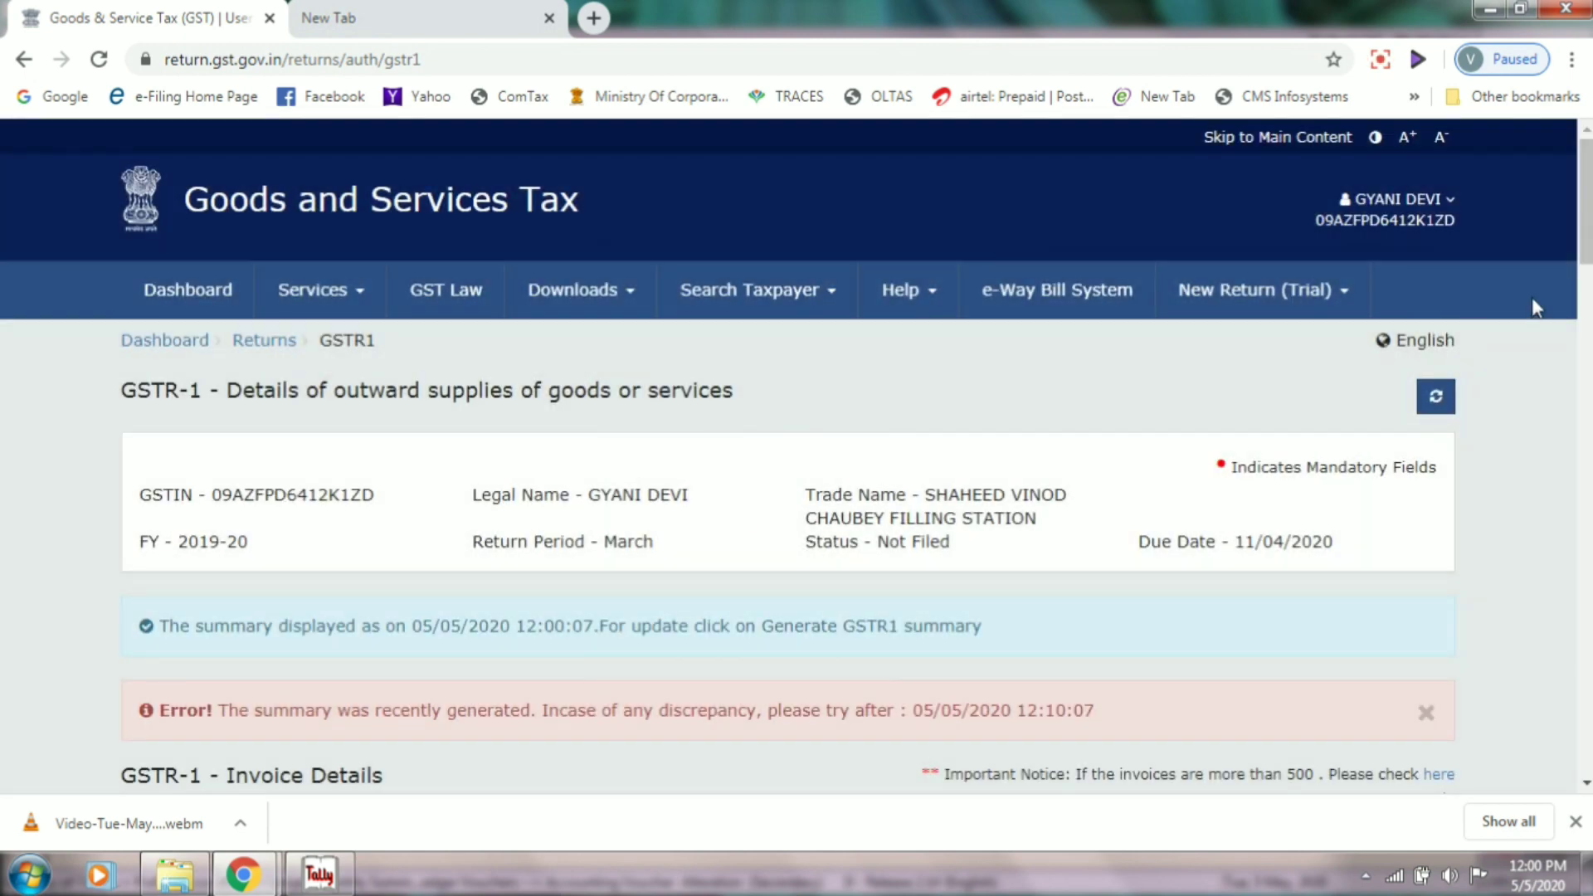
Acknowledge that the preview details have been reviewed and are correct for submission of the GSTR-1 return.
{"action": "left_click_drag", "start_coordinate": [1585, 236], "coordinate": [1586, 743]}
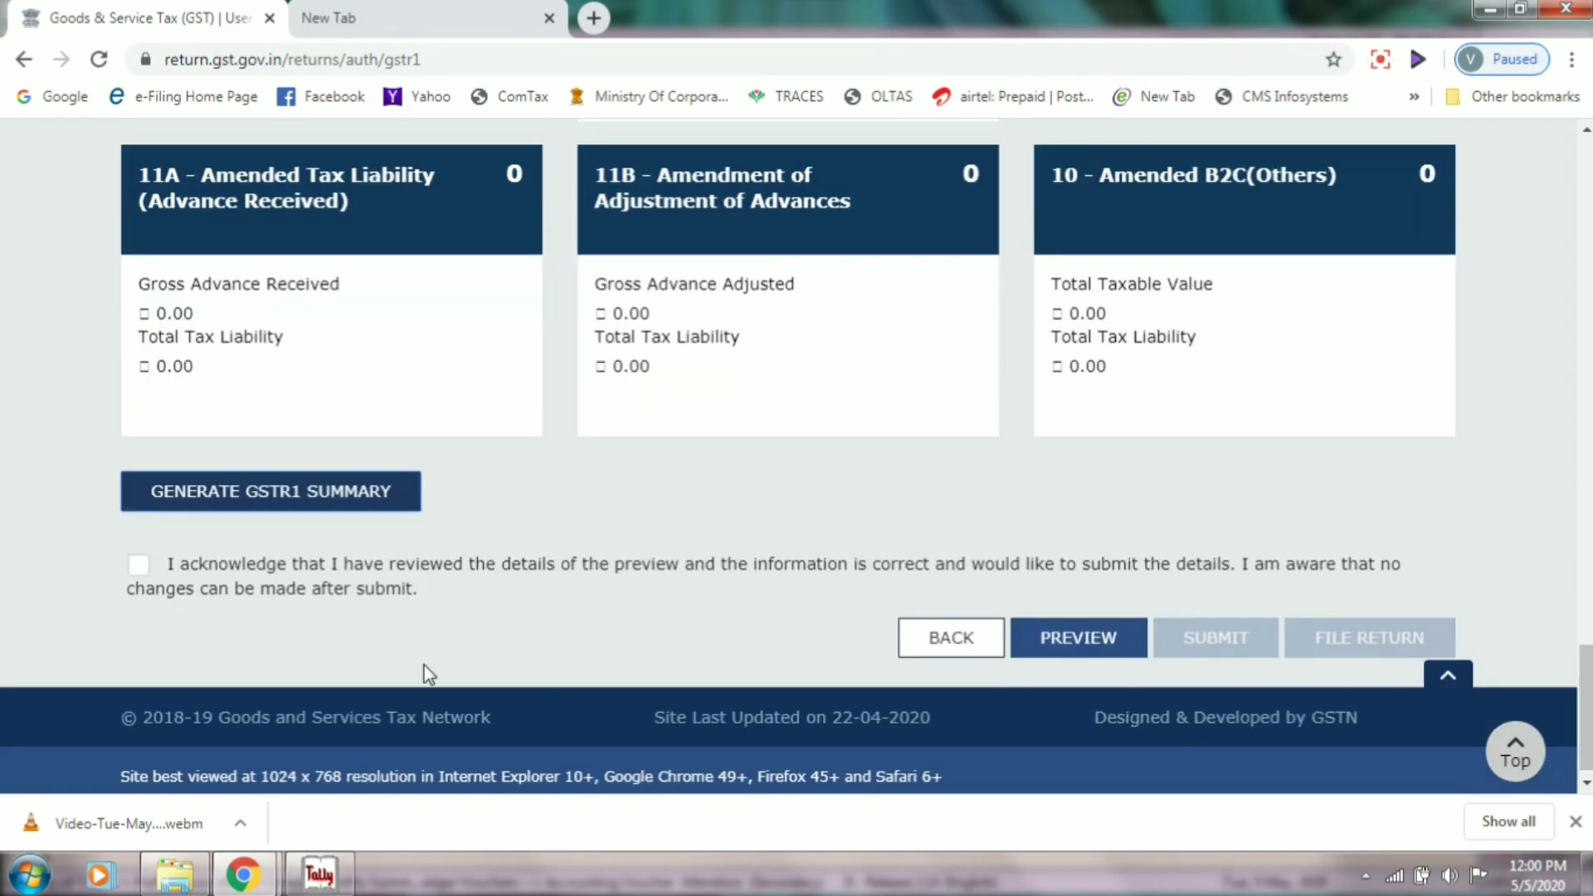
{"action": "left_click", "coordinate": [139, 565]}
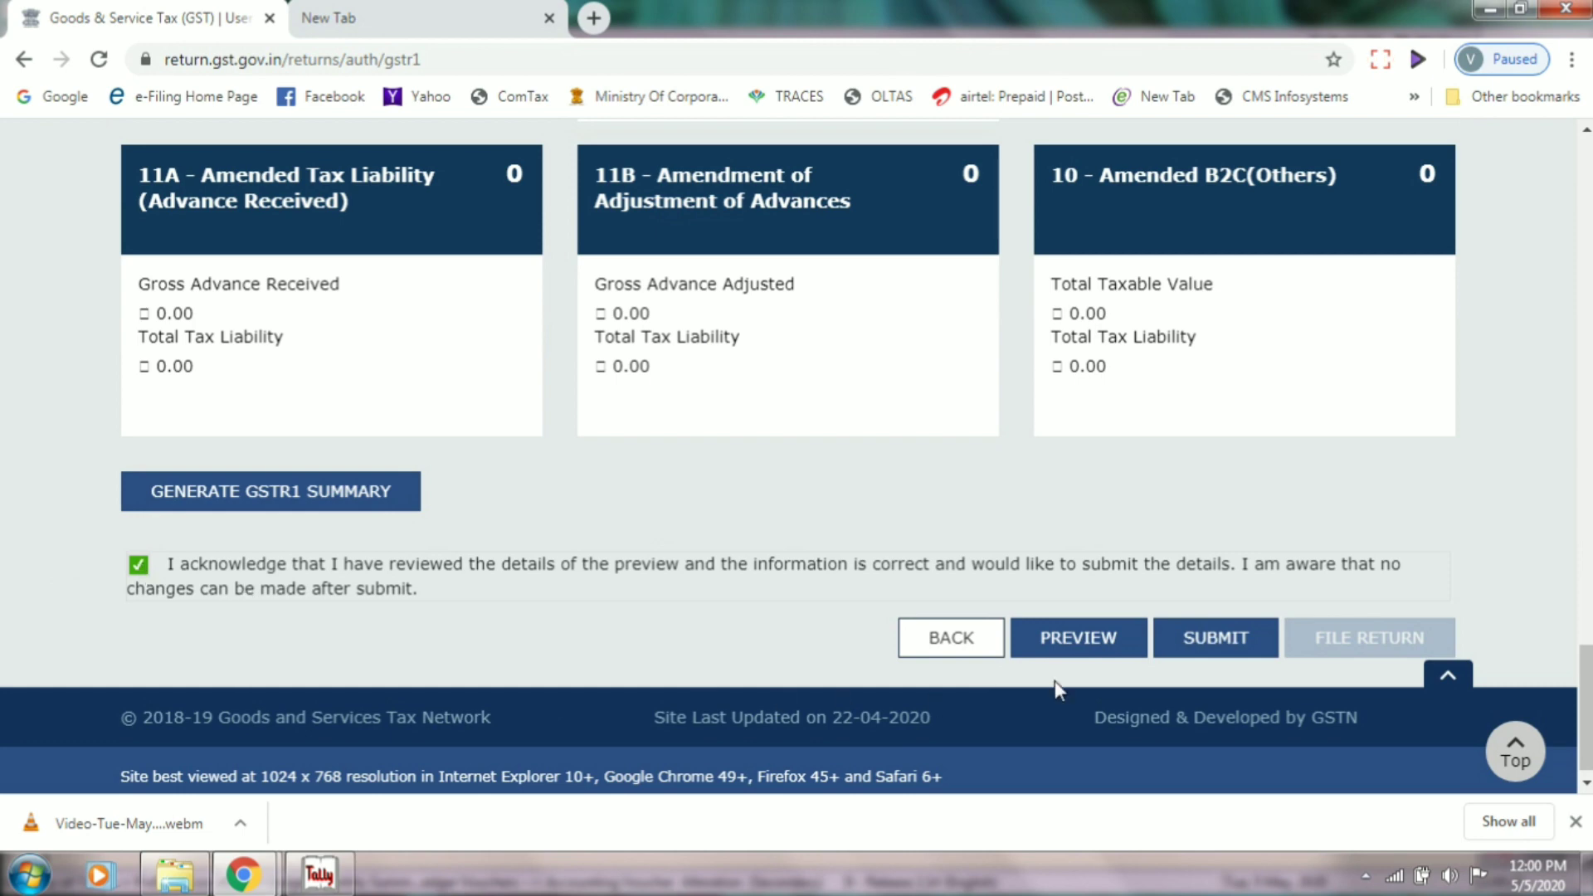